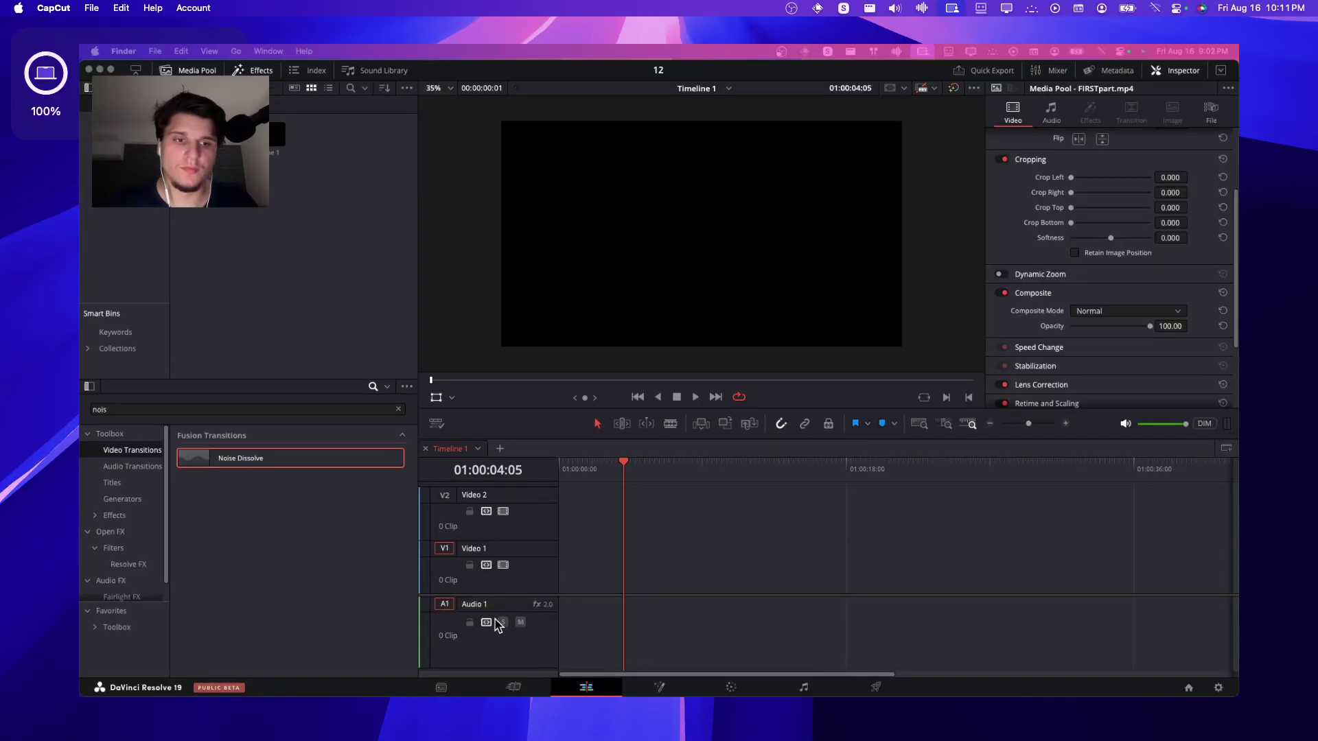
- Add FIRSTpart.mp4 to the start of the Video 1 track and delete its linked audio from Audio 1
{"action": "left_click_drag", "start_coordinate": [274, 384], "coordinate": [579, 588]}
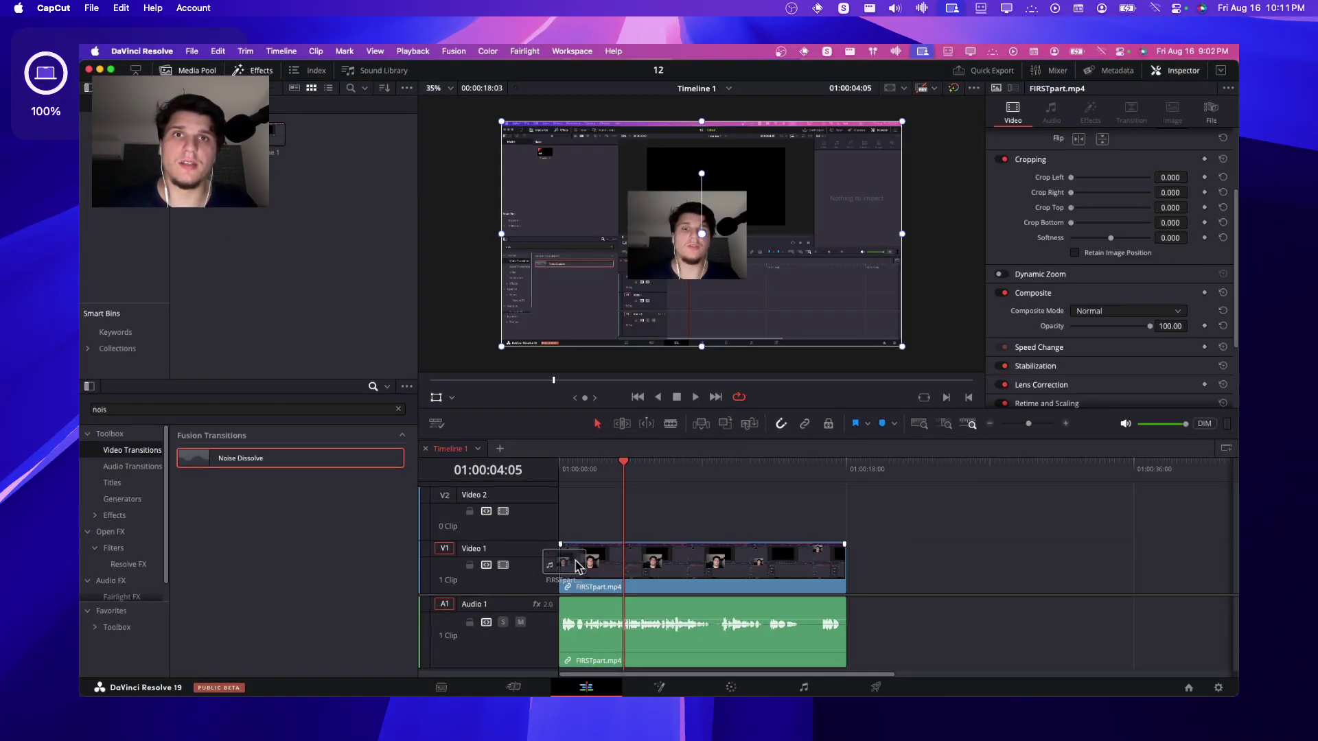
{"action": "left_click", "coordinate": [647, 475]}
{"action": "left_click", "coordinate": [683, 628], "text": "alt"}
{"action": "key", "text": "Delete"}
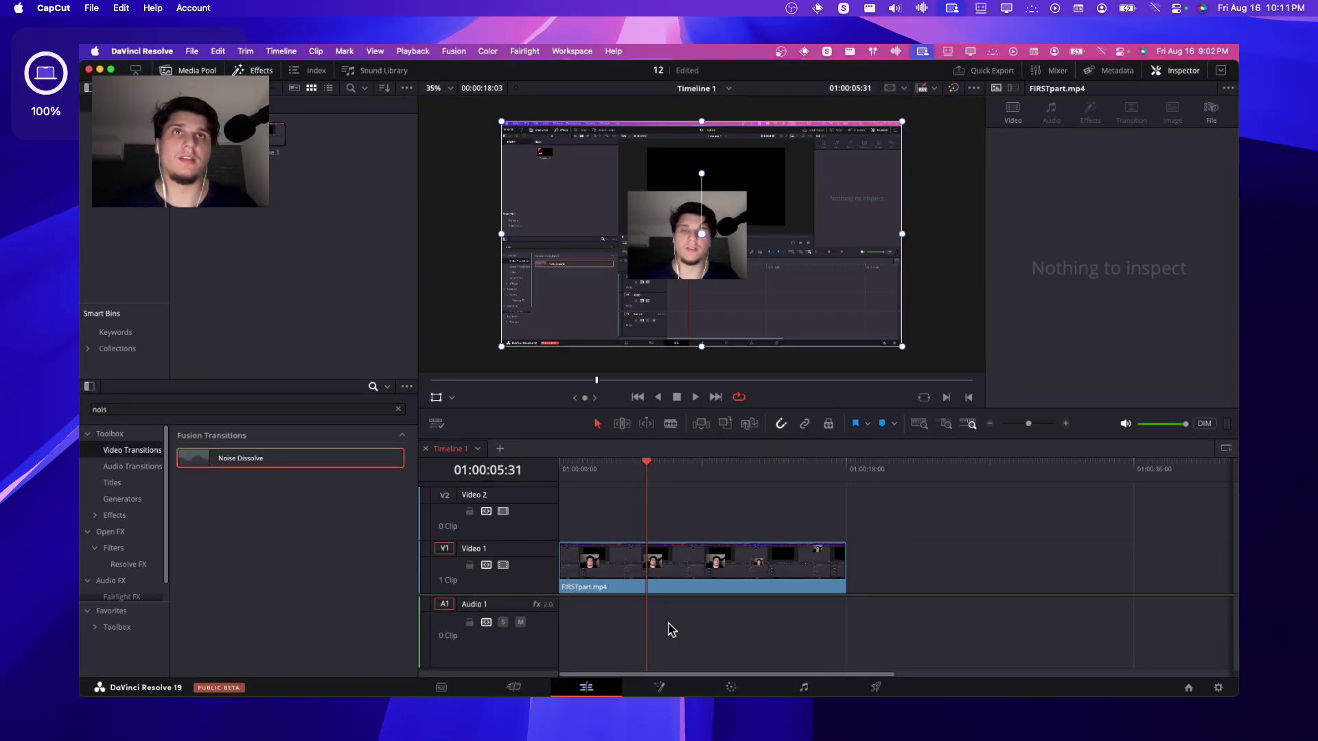
- Crop the FIRSTpart.mp4 clip on Video 1 by 674.2 on the right, 140.2 on the top and 49.5 on the bottom
{"action": "mouse_move", "coordinate": [673, 474]}
{"action": "left_mouse_down"}
{"action": "mouse_move", "coordinate": [709, 471]}
{"action": "mouse_move", "coordinate": [686, 476]}
{"action": "left_mouse_up"}
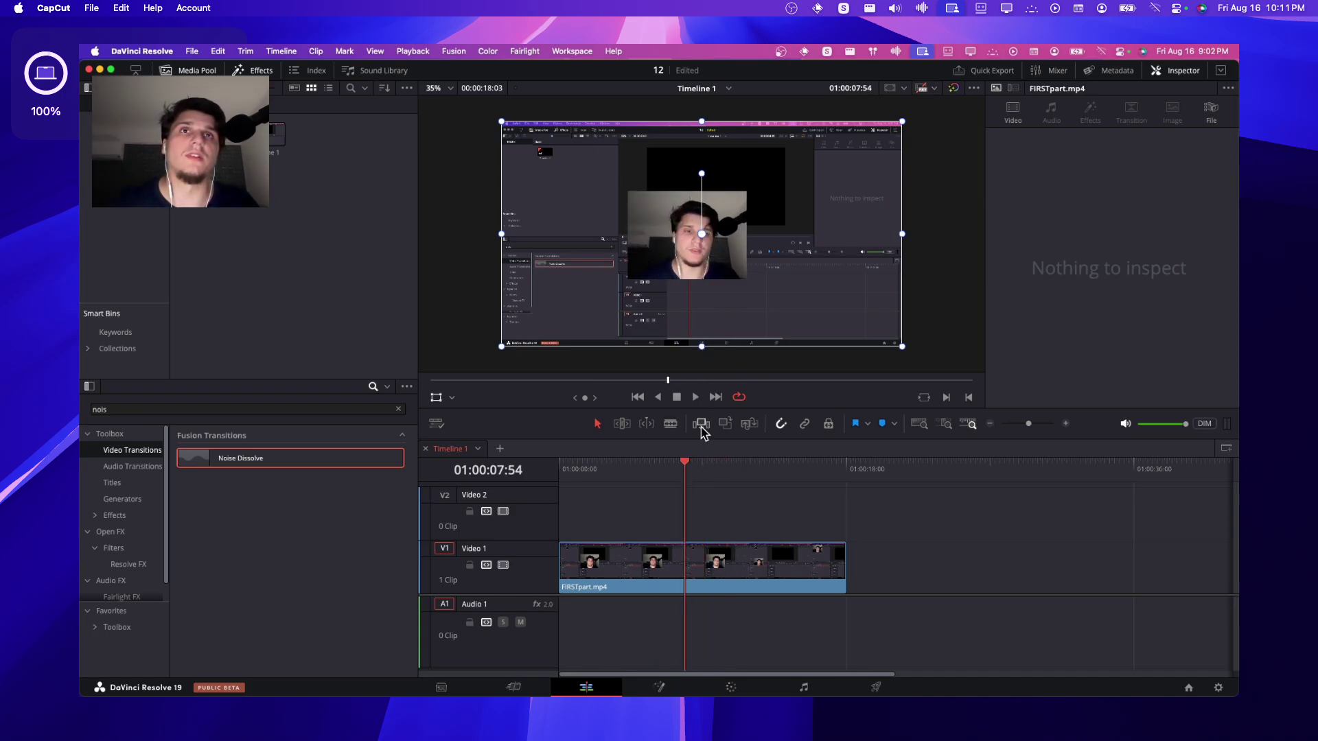
{"action": "left_click_drag", "start_coordinate": [690, 470], "coordinate": [727, 469]}
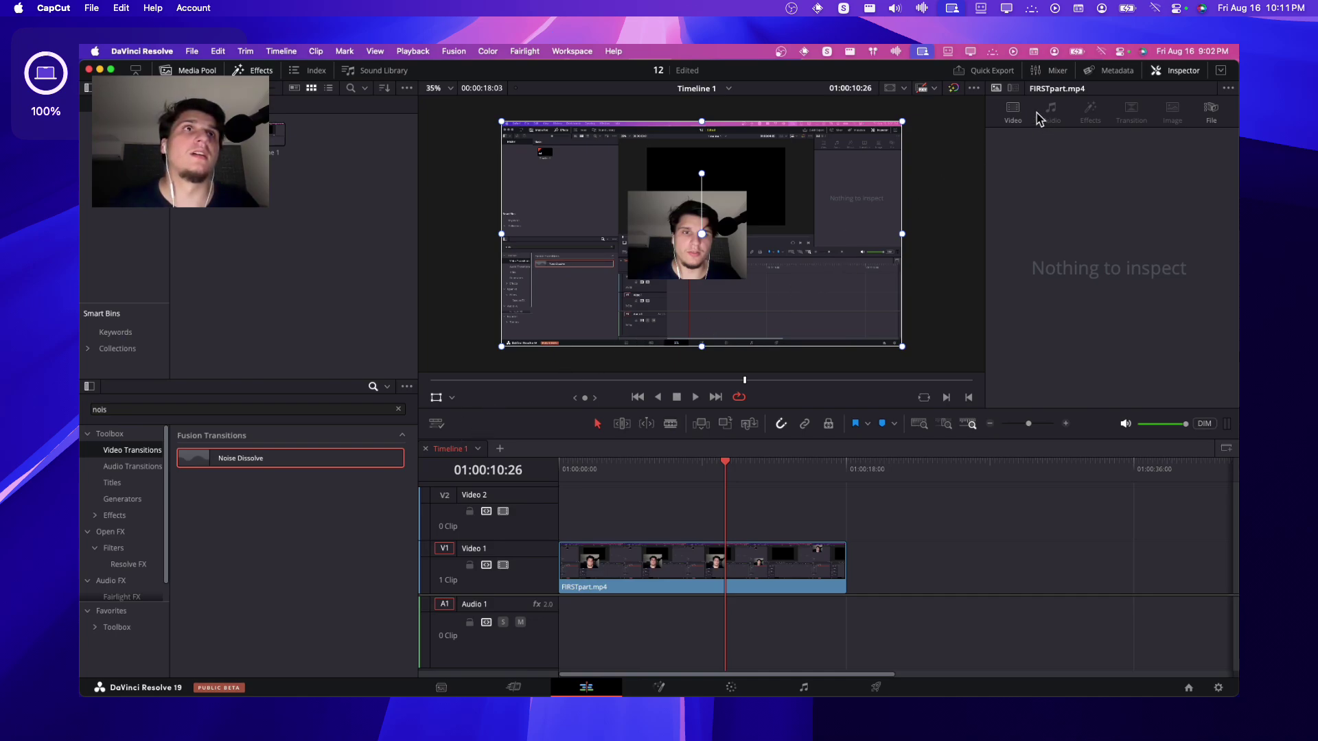
{"action": "left_click", "coordinate": [750, 546]}
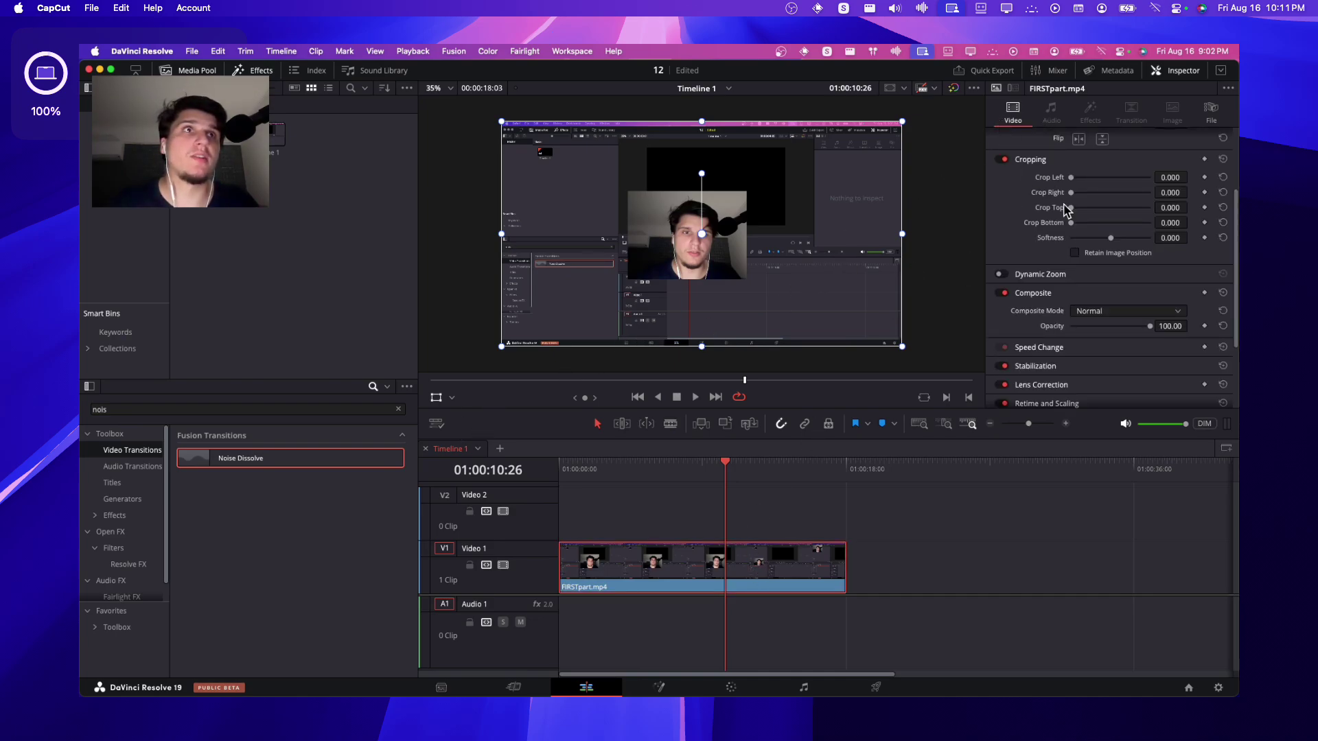
{"action": "scroll", "coordinate": [1065, 209], "scroll_direction": "down", "scroll_amount": 2}
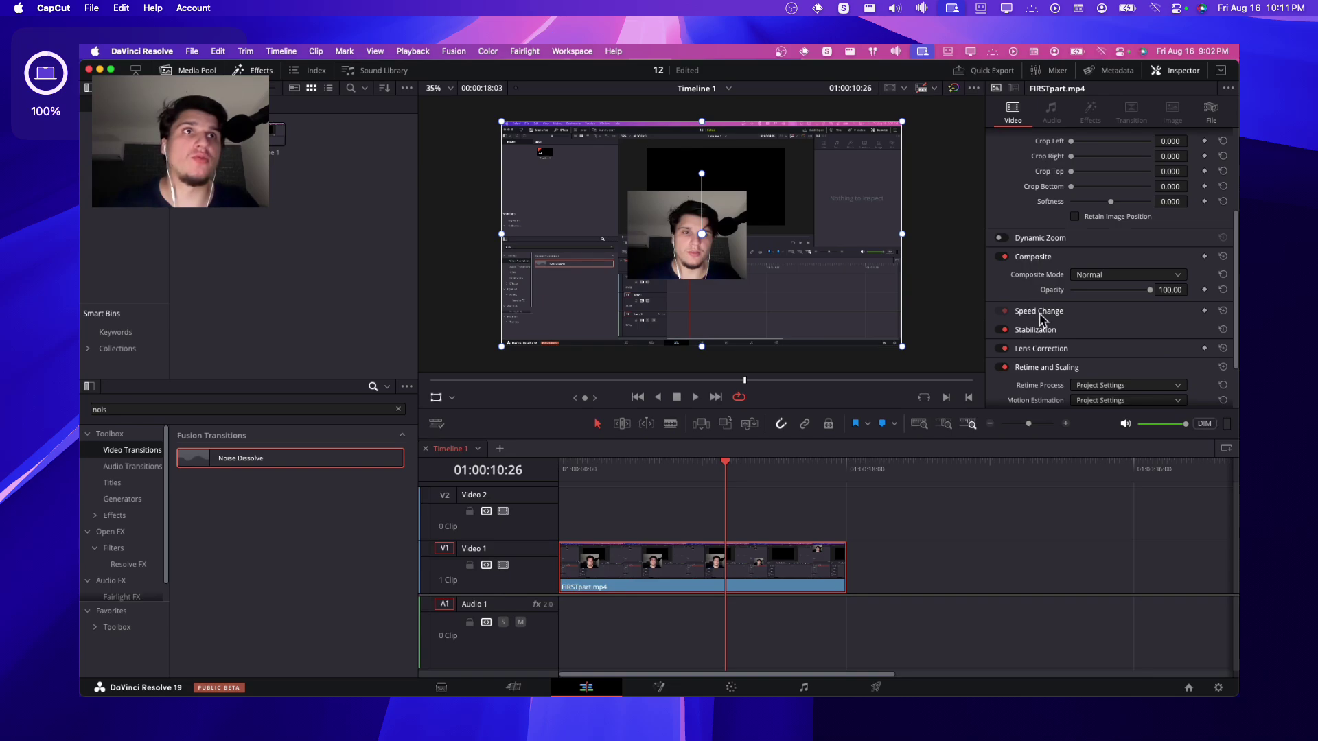
{"action": "scroll", "coordinate": [1043, 288], "scroll_direction": "up", "scroll_amount": 6}
{"action": "left_click", "coordinate": [1033, 232]}
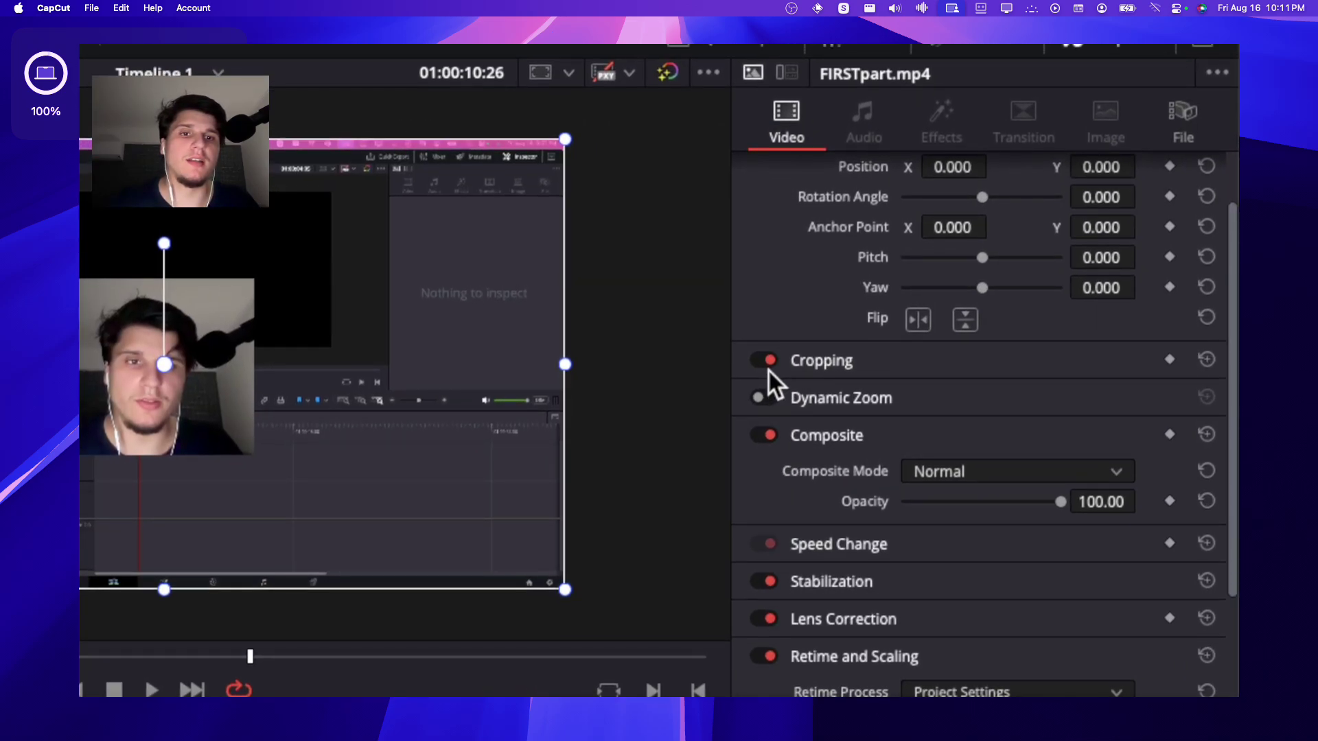
{"action": "left_click", "coordinate": [822, 374]}
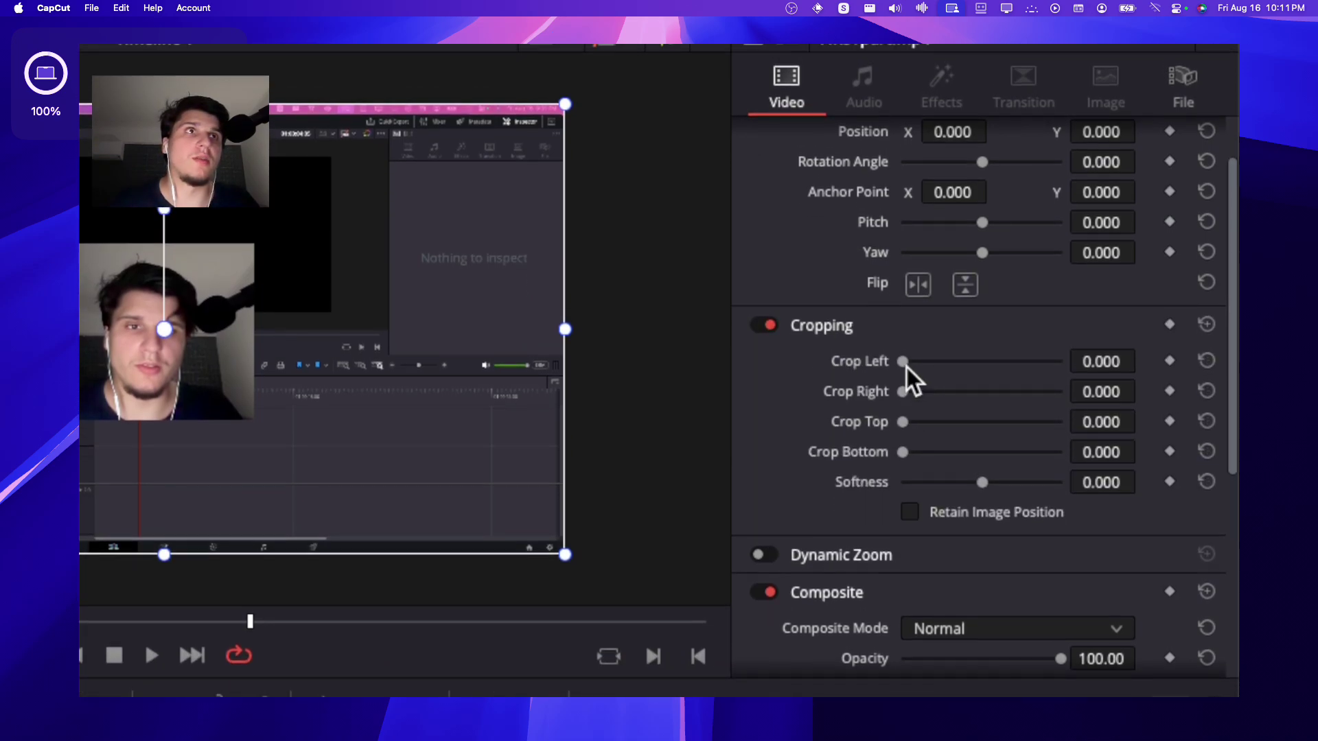
{"action": "left_click_drag", "start_coordinate": [905, 368], "coordinate": [958, 372]}
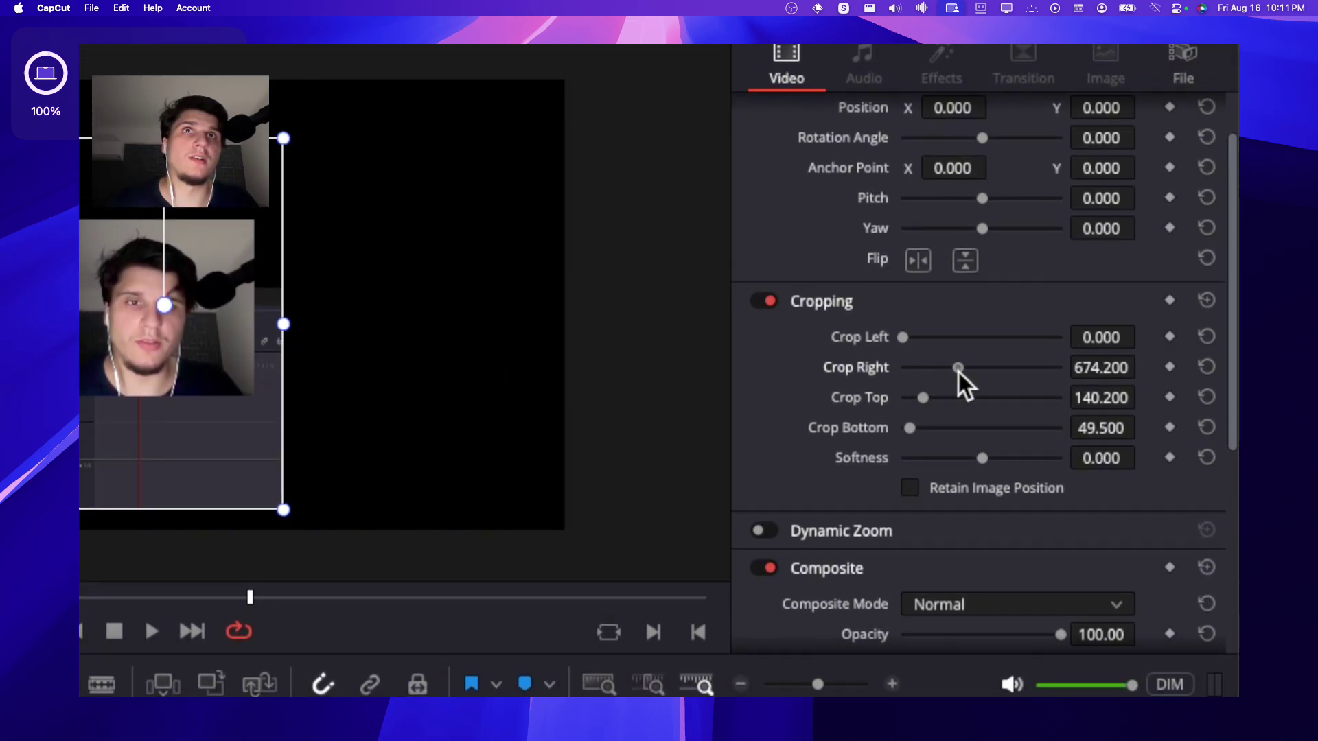
{"action": "left_click_drag", "start_coordinate": [902, 336], "coordinate": [905, 336]}
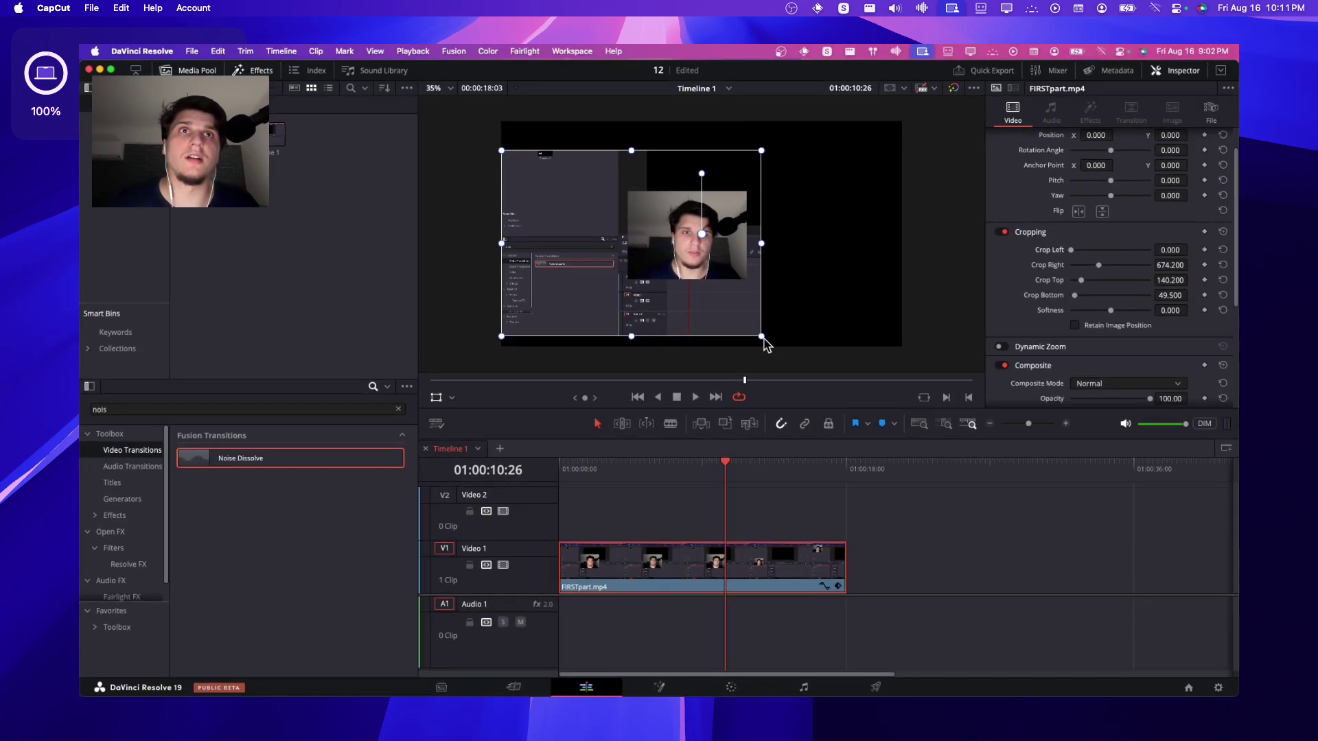
- Enlarge the cropped clip and reposition it to X 550.6, Y 89.835, and return the playhead to the timeline start
{"action": "left_click_drag", "start_coordinate": [759, 338], "coordinate": [828, 294]}
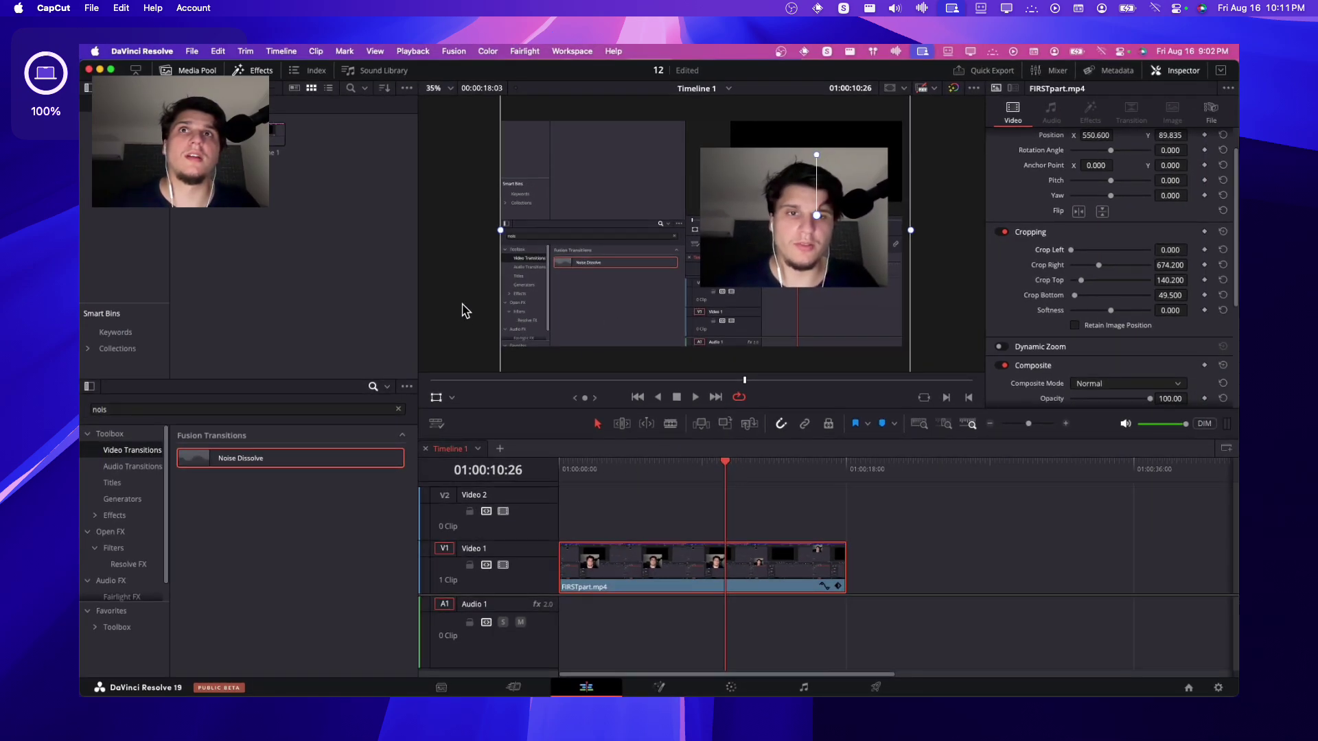
{"action": "left_click_drag", "start_coordinate": [676, 467], "coordinate": [565, 472]}
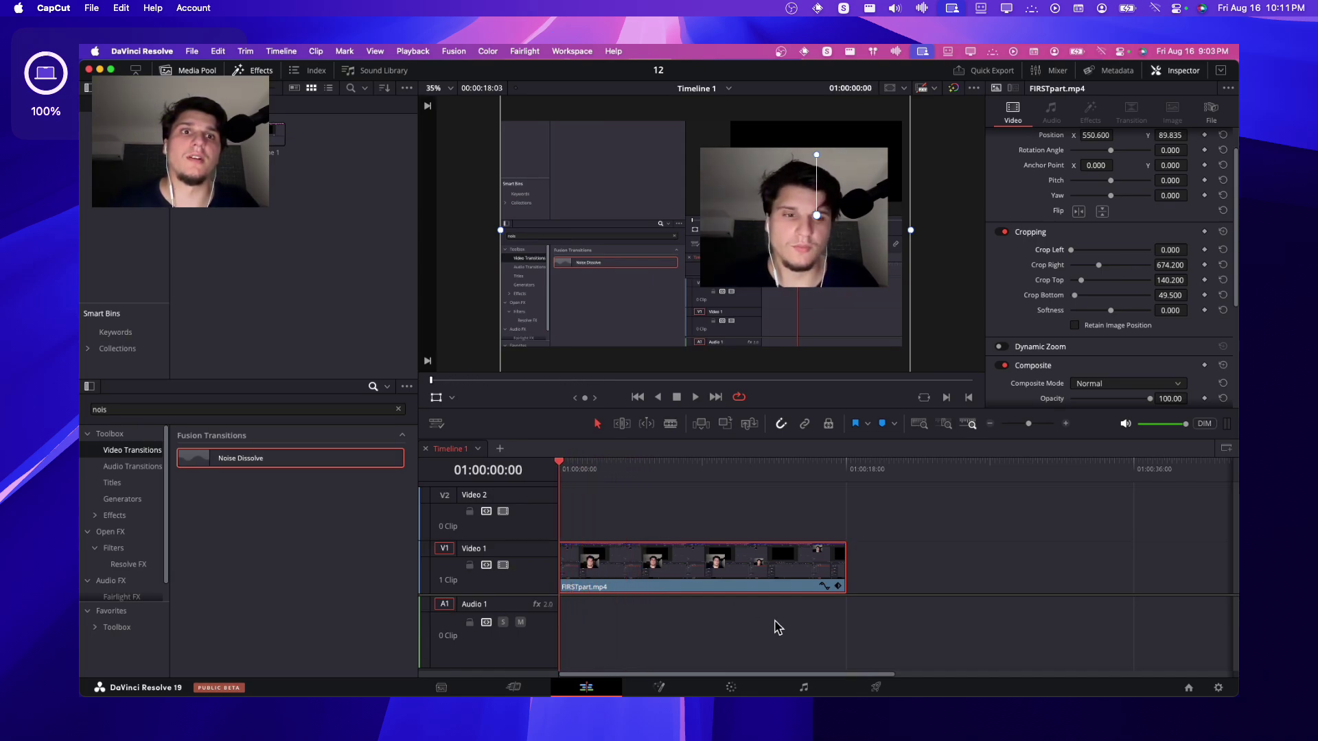
- Open the Color page and auto-balance the clip's color with the Primaries color wheels on node 01
{"action": "left_click", "coordinate": [730, 687]}
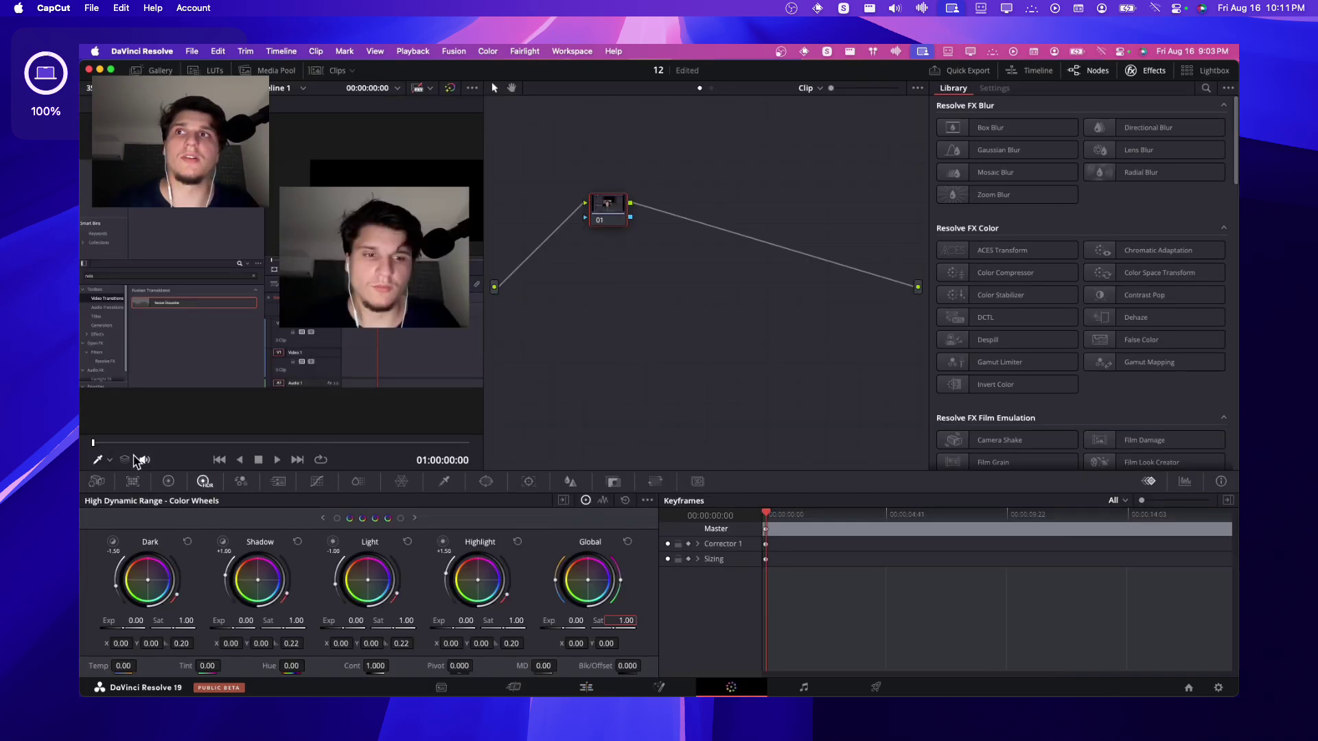
{"action": "left_click", "coordinate": [239, 483]}
{"action": "left_click", "coordinate": [206, 485]}
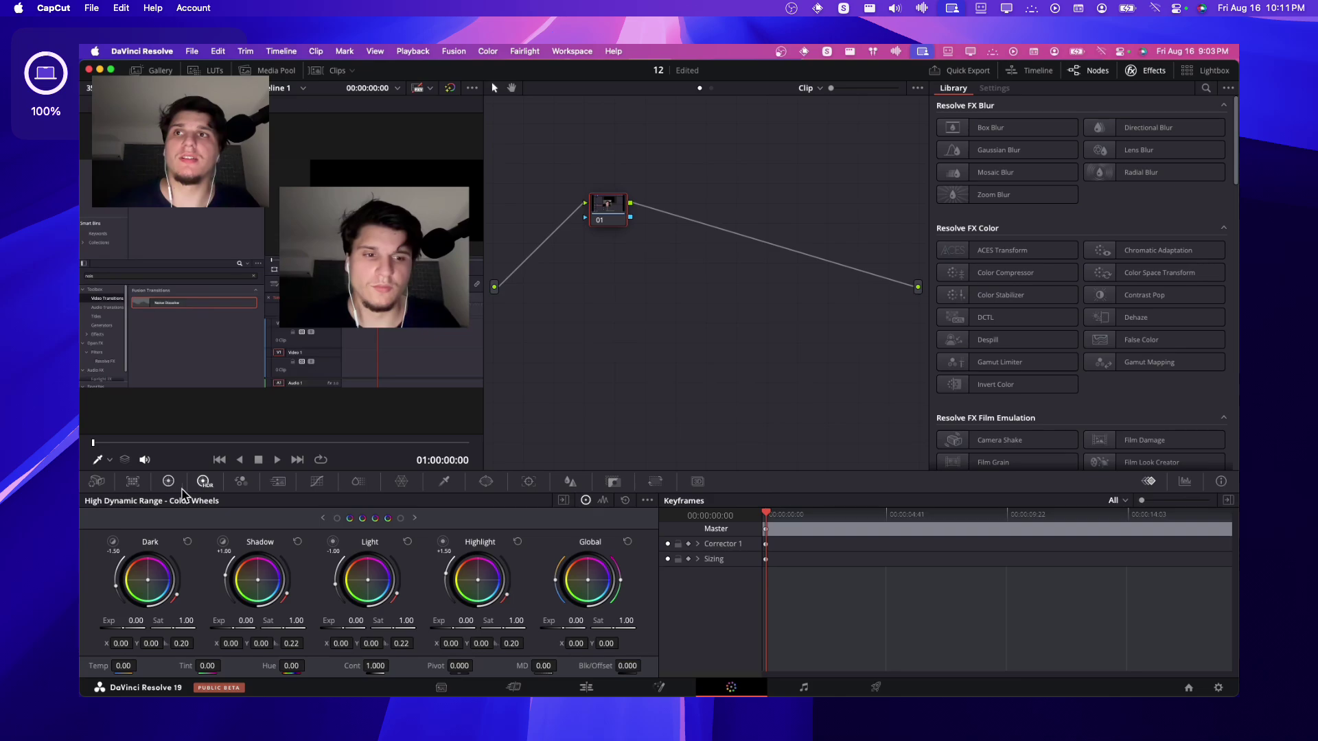
{"action": "left_click", "coordinate": [170, 483]}
{"action": "left_click", "coordinate": [168, 482]}
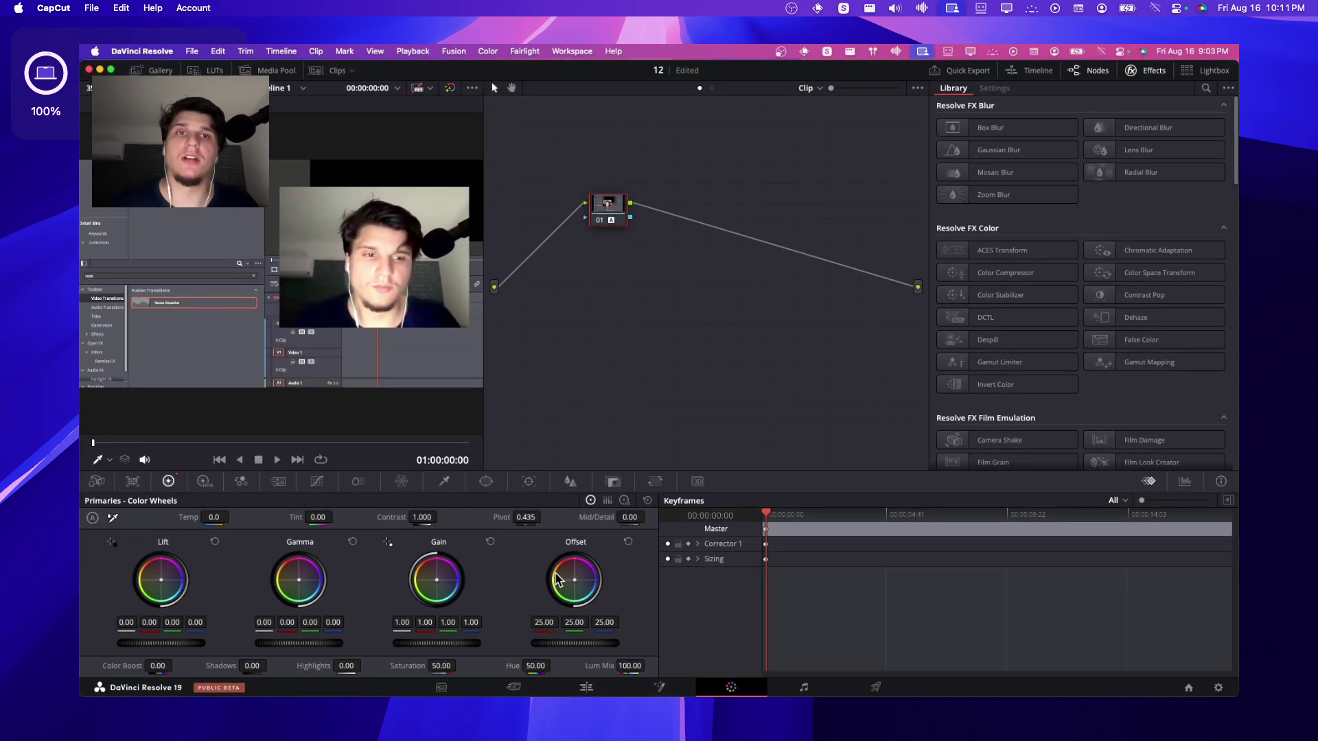
- Return to the Edit page and turn the Video 1 clip into a freeze frame of its first frame through Speed Change
{"action": "key", "text": "shift+4"}
{"action": "mouse_move", "coordinate": [717, 465]}
{"action": "left_mouse_down"}
{"action": "mouse_move", "coordinate": [757, 464]}
{"action": "mouse_move", "coordinate": [677, 464]}
{"action": "mouse_move", "coordinate": [794, 465]}
{"action": "mouse_move", "coordinate": [678, 465]}
{"action": "mouse_move", "coordinate": [709, 466]}
{"action": "left_mouse_up"}
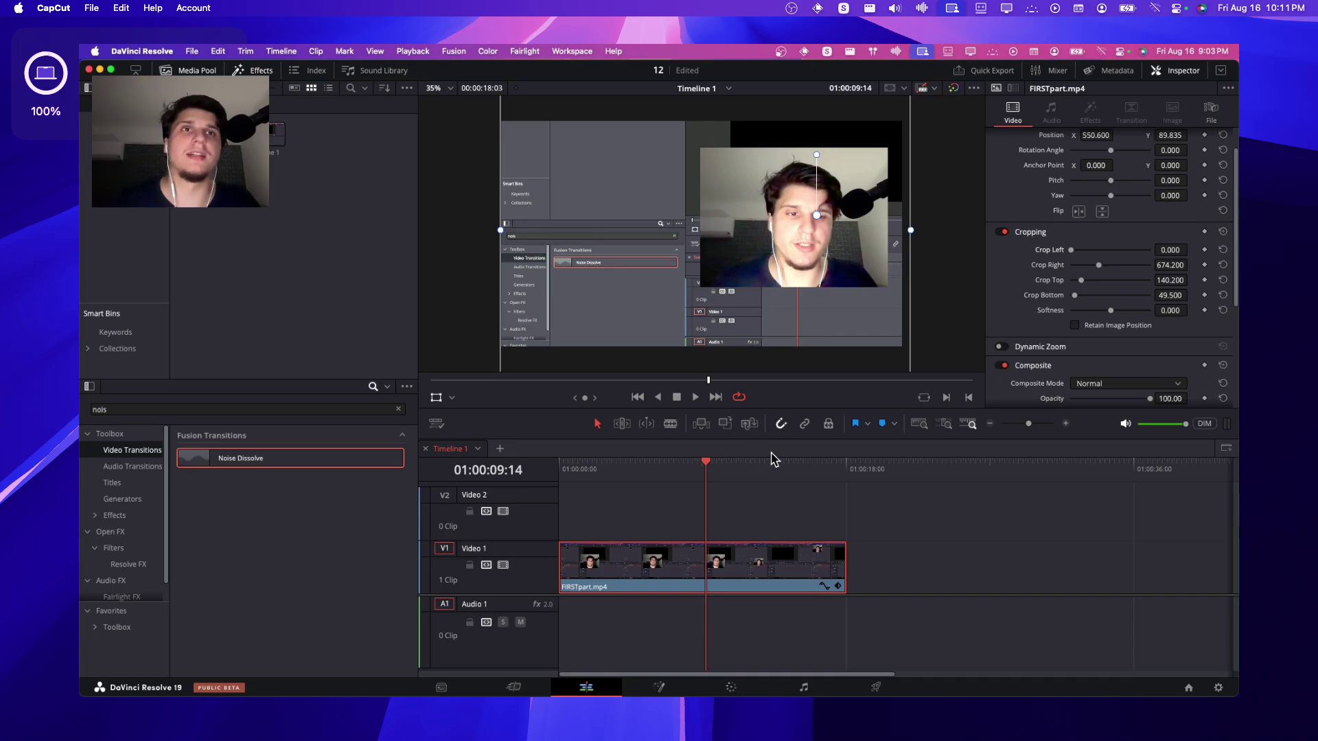
{"action": "left_click_drag", "start_coordinate": [775, 463], "coordinate": [562, 470]}
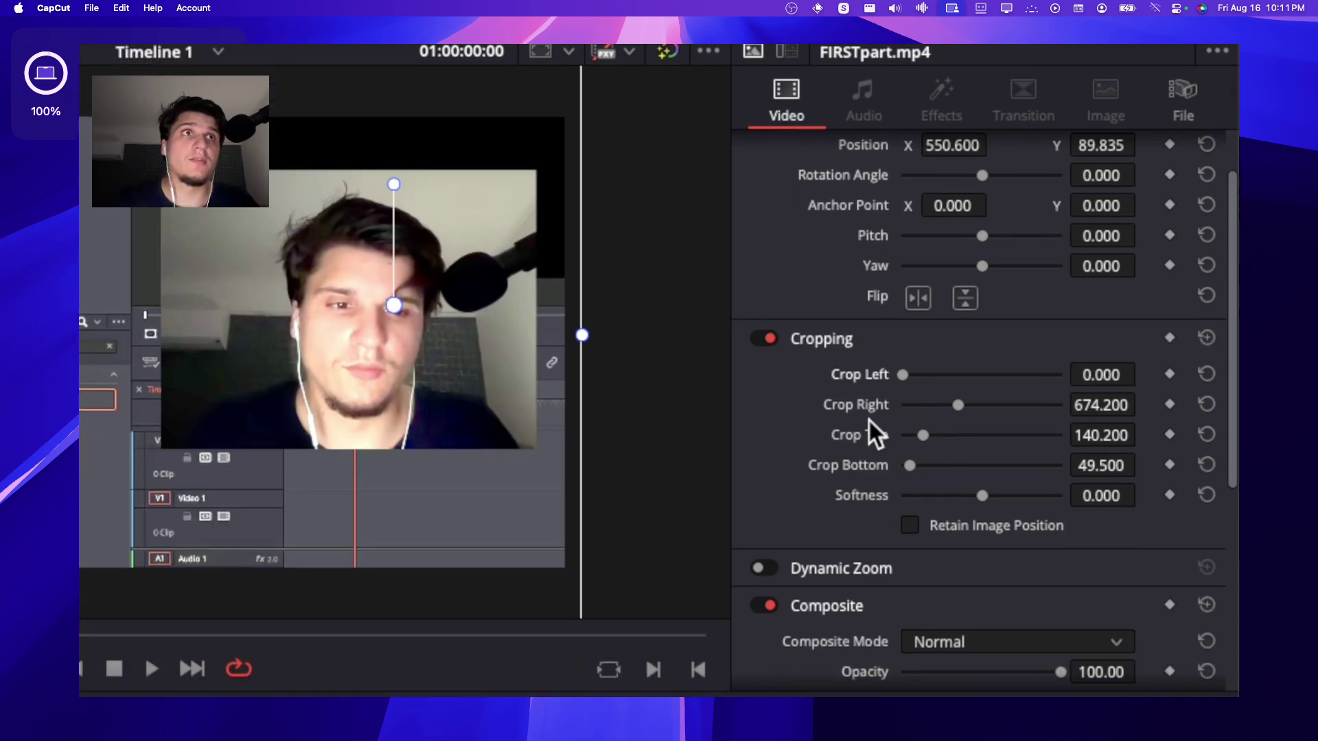
{"action": "scroll", "coordinate": [869, 487], "scroll_direction": "down", "scroll_amount": 5}
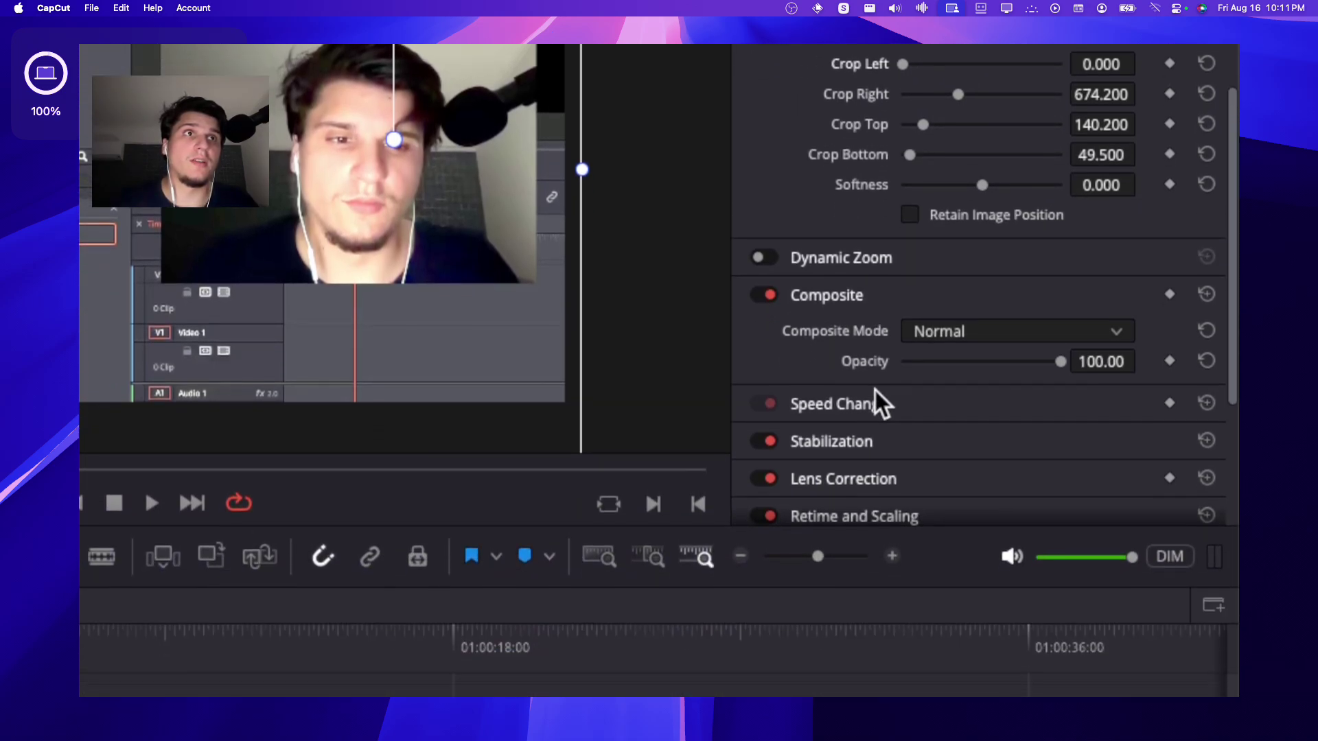
{"action": "left_click", "coordinate": [874, 531]}
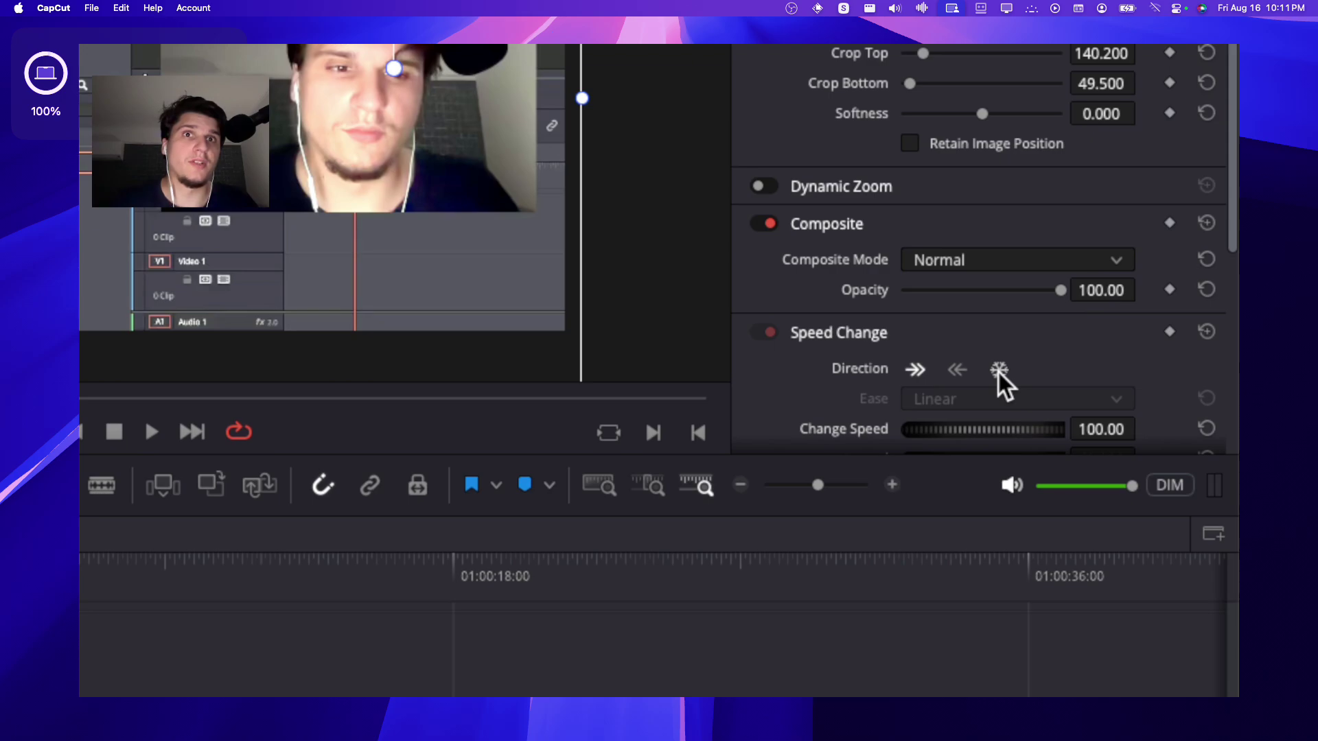
{"action": "left_click", "coordinate": [998, 370]}
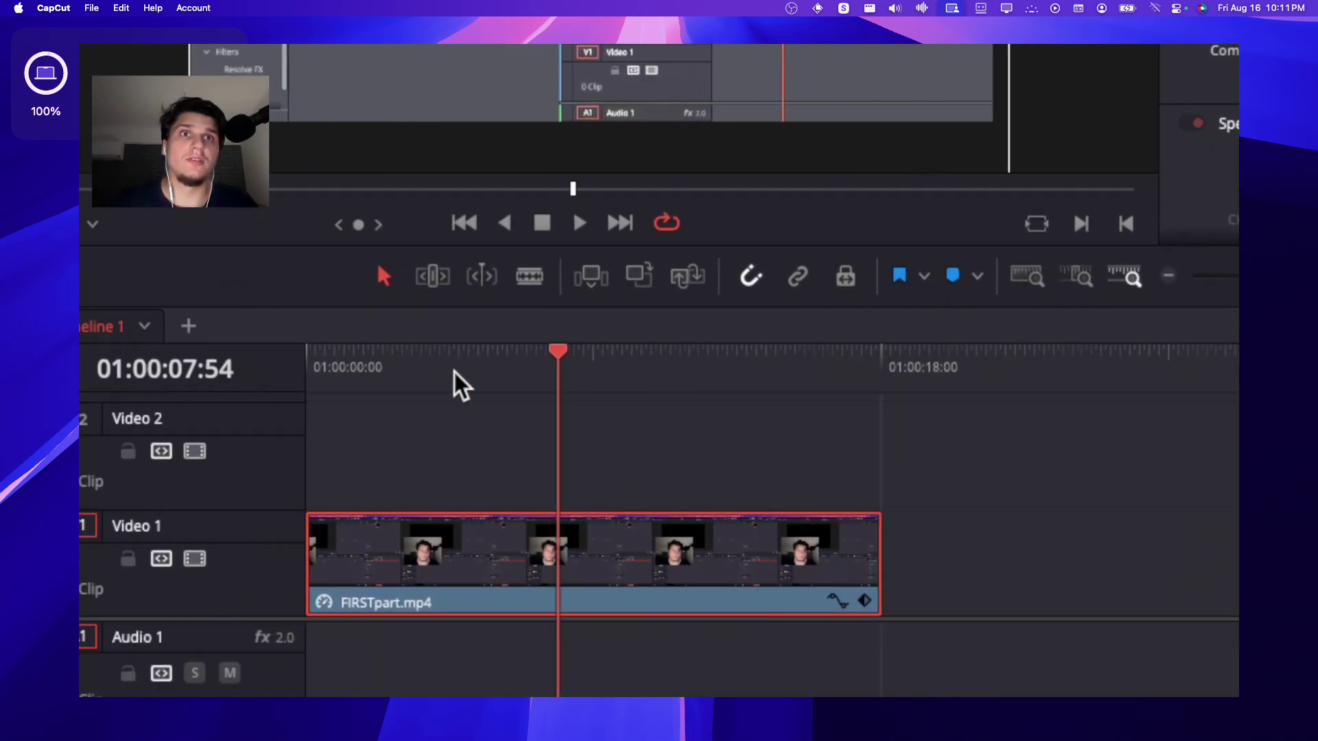
{"action": "left_click", "coordinate": [438, 370]}
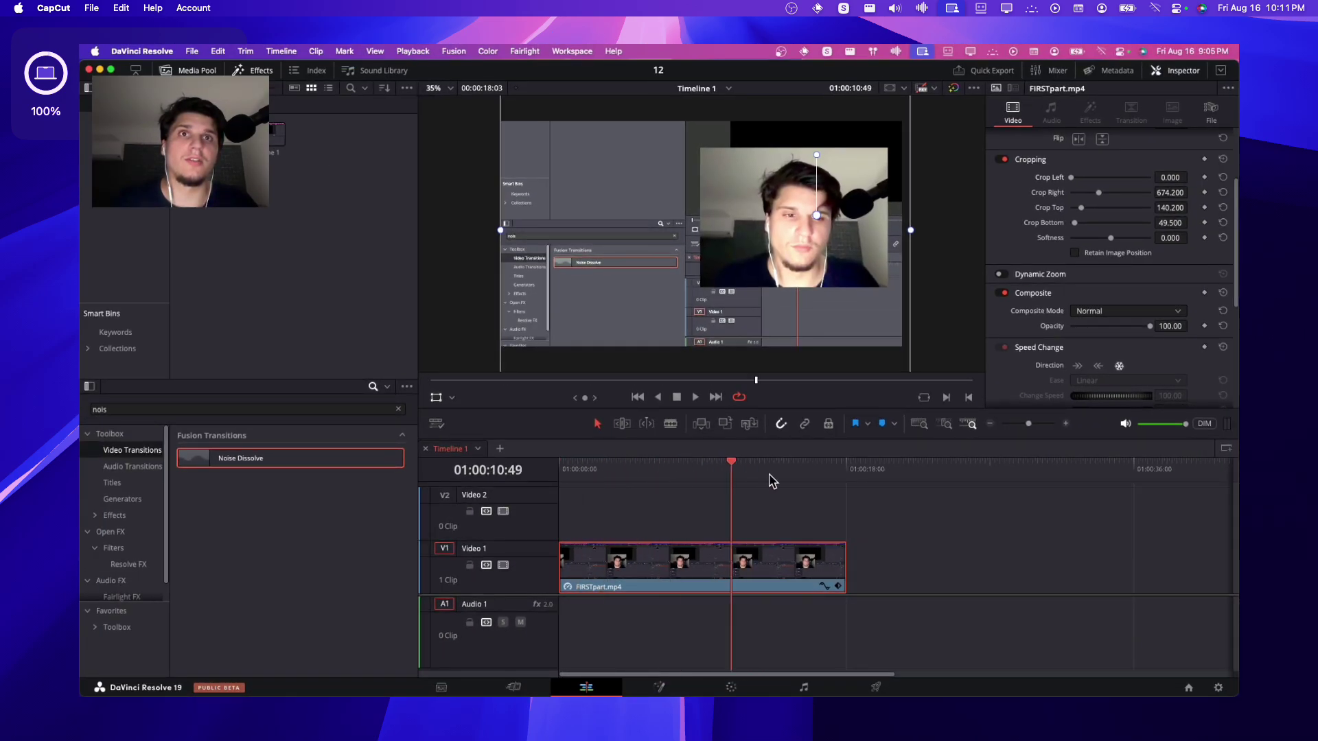
{"action": "key", "text": "Home"}
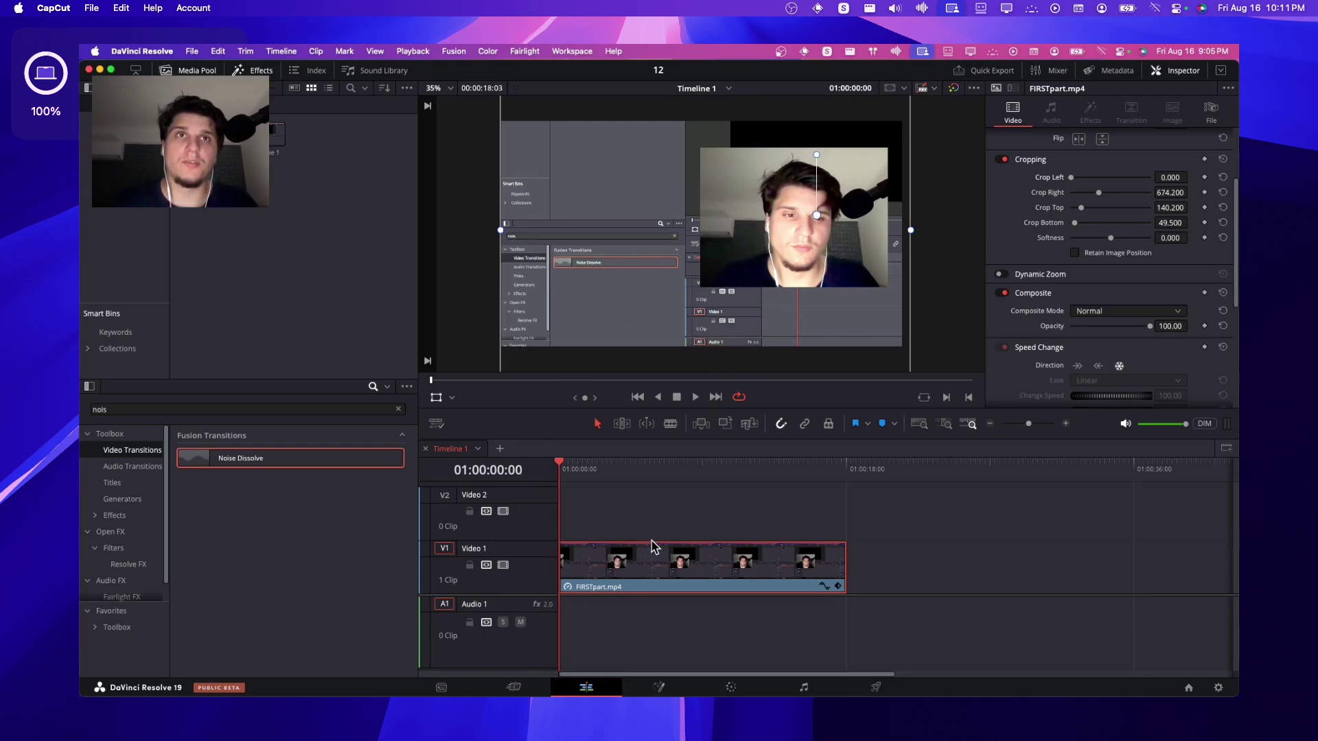
- Duplicate the frozen clip onto Video 2 directly above the original and shift the copy slightly down in the viewer
{"action": "left_click_drag", "start_coordinate": [654, 547], "coordinate": [654, 494]}
{"action": "left_click_drag", "start_coordinate": [795, 261], "coordinate": [700, 269]}
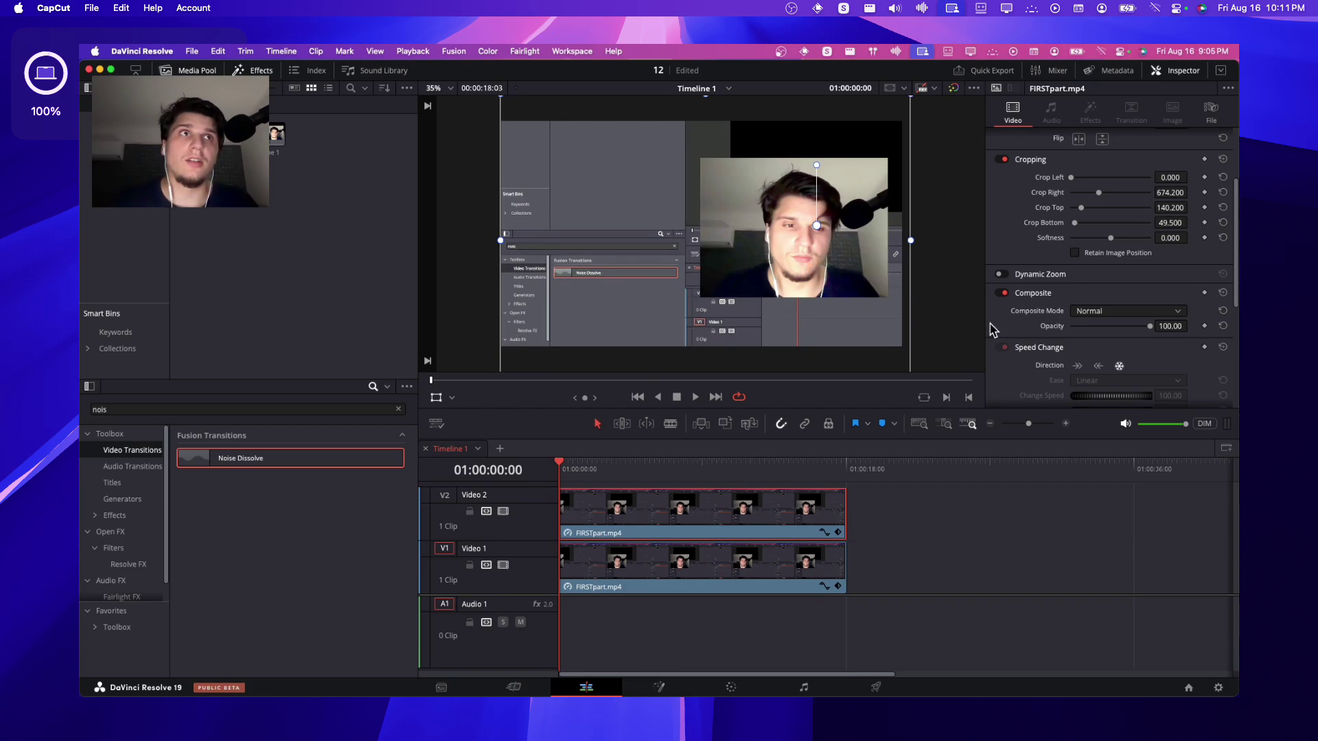
- Crop the Video 2 copy to the webcam picture (left 615.6, right 747.5, top 329.8, bottom 313.3) and enlarge it in the viewer
{"action": "left_click_drag", "start_coordinate": [1074, 222], "coordinate": [1092, 218]}
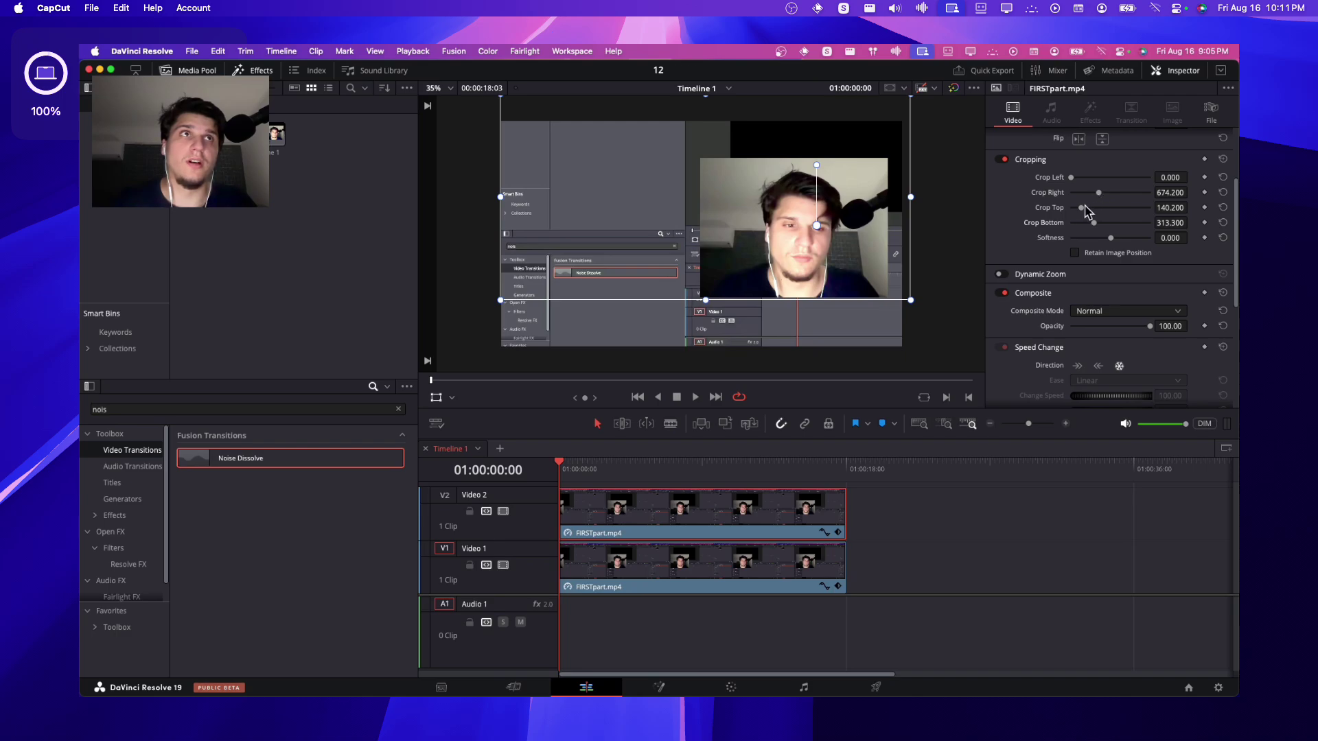
{"action": "mouse_move", "coordinate": [1084, 209]}
{"action": "left_mouse_down"}
{"action": "mouse_move", "coordinate": [1113, 194]}
{"action": "mouse_move", "coordinate": [1085, 180]}
{"action": "mouse_move", "coordinate": [1099, 189]}
{"action": "left_mouse_up"}
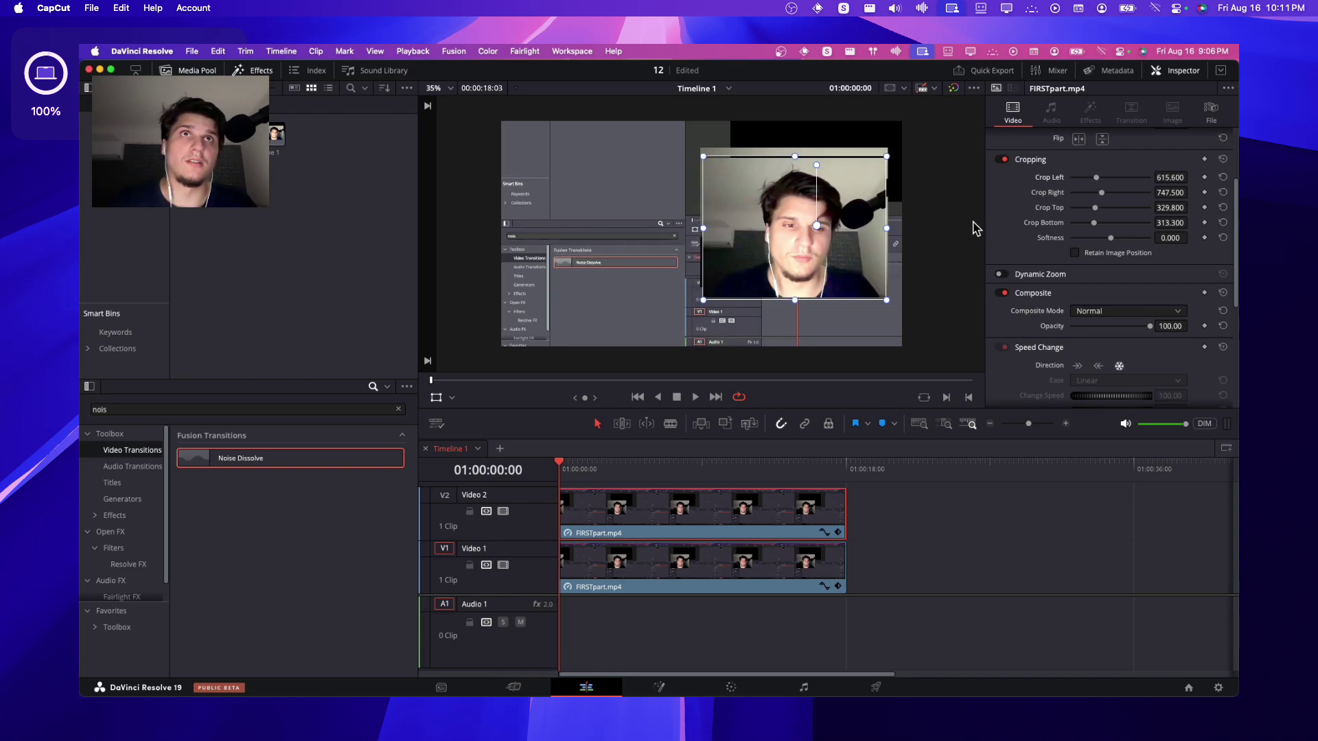
{"action": "left_click_drag", "start_coordinate": [768, 299], "coordinate": [639, 343]}
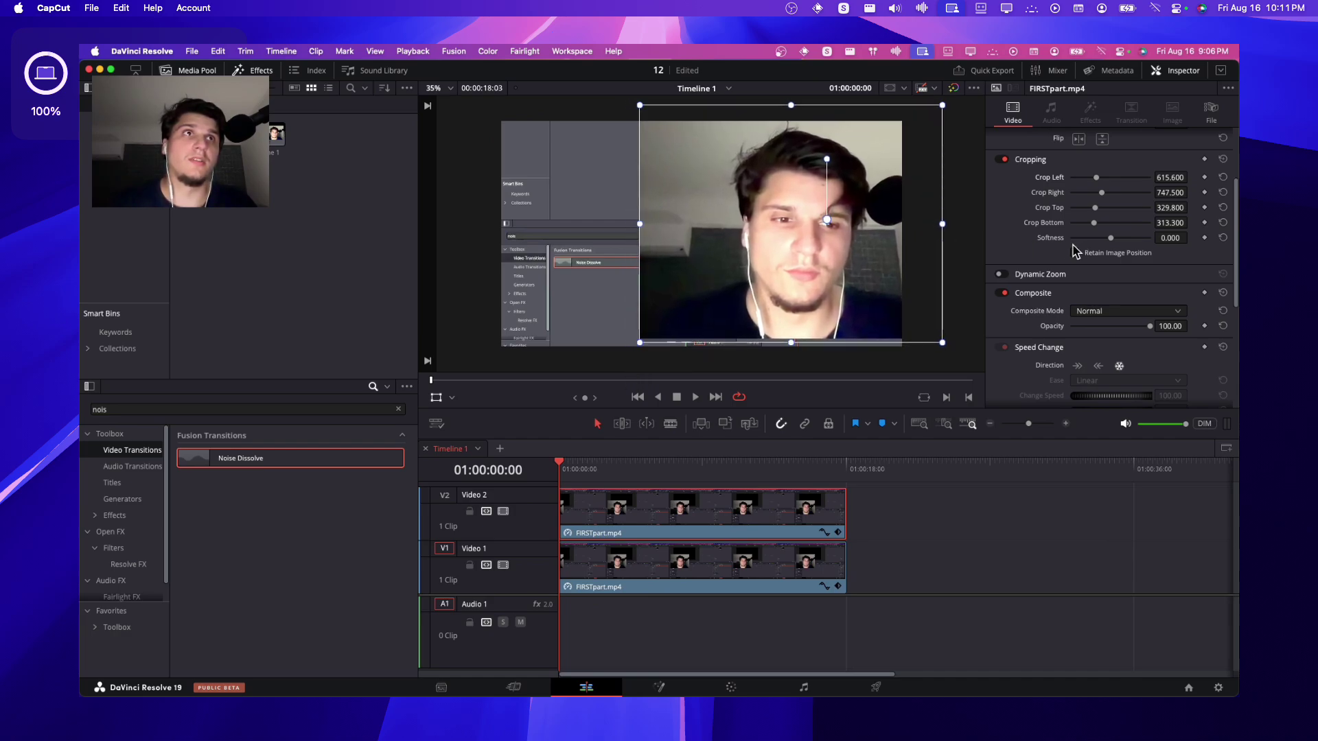
{"action": "scroll", "coordinate": [1097, 264], "scroll_direction": "down", "scroll_amount": 5}
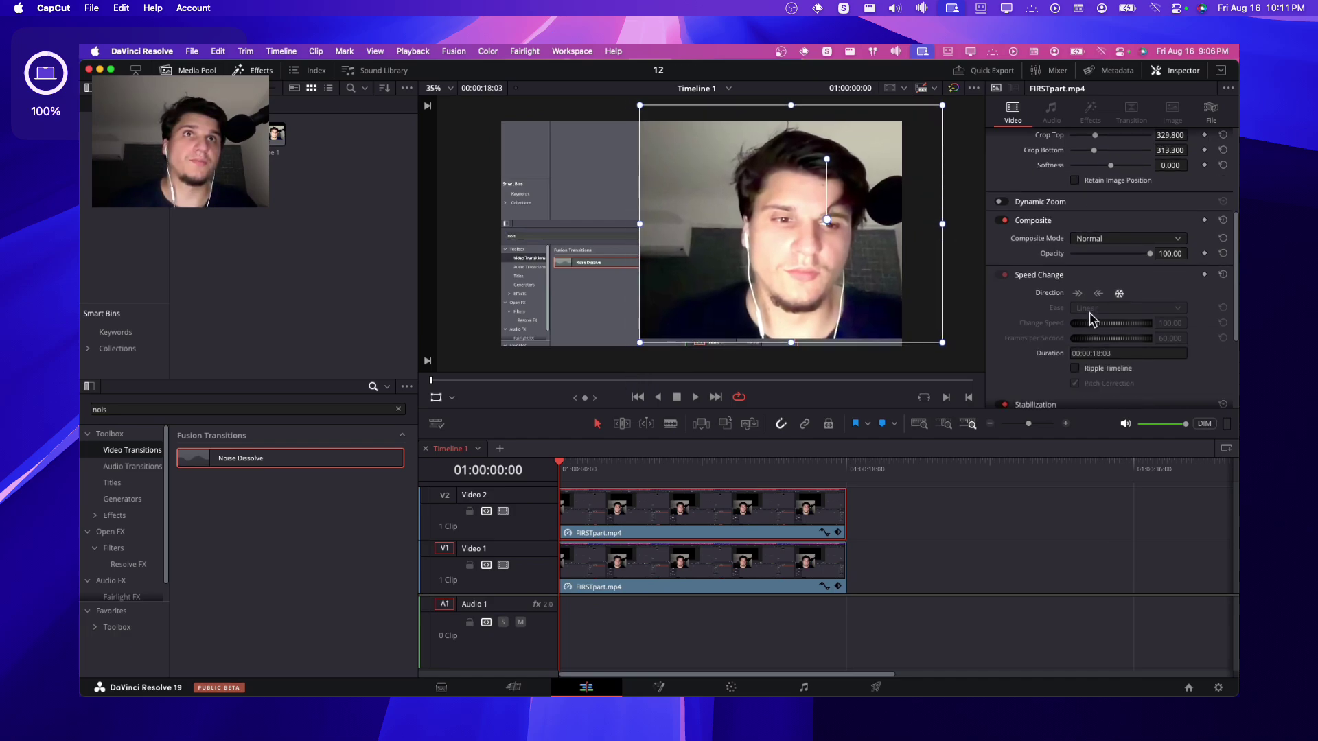
{"action": "scroll", "coordinate": [1096, 317], "scroll_direction": "up", "scroll_amount": 5}
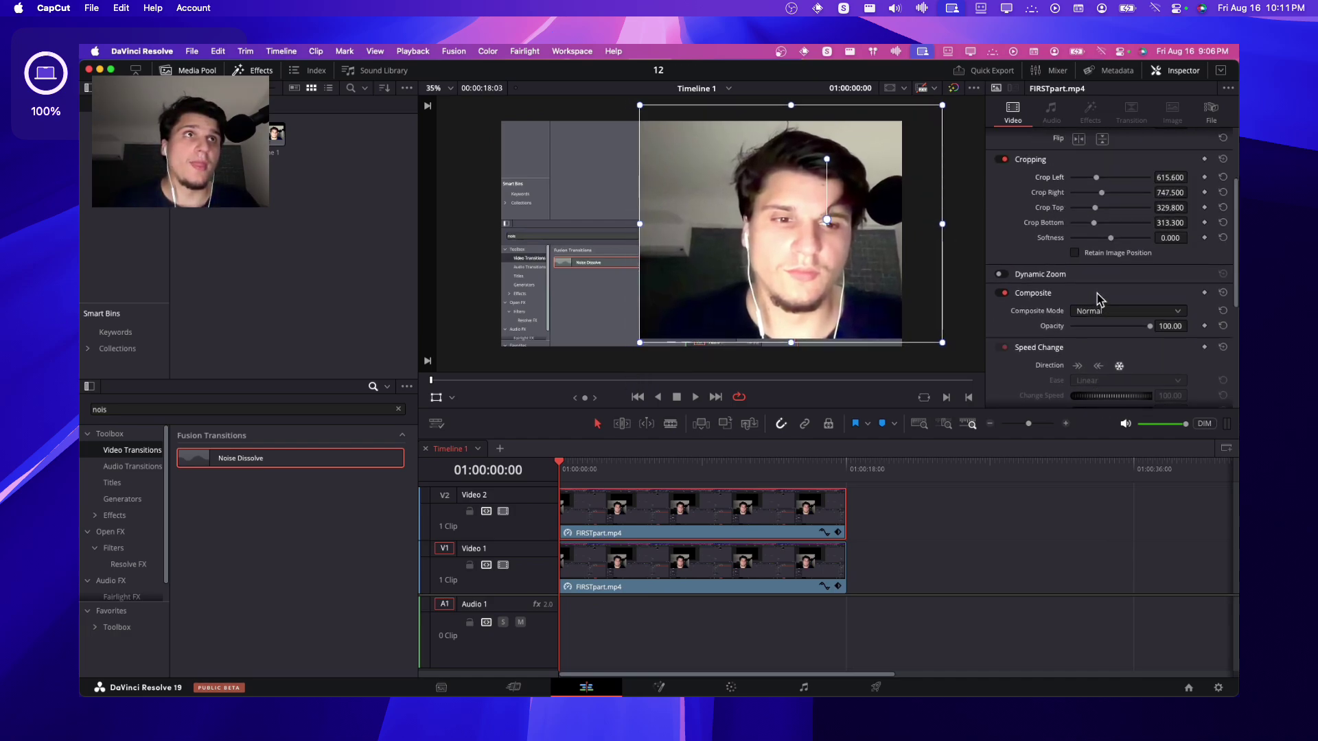
{"action": "scroll", "coordinate": [1100, 299], "scroll_direction": "up", "scroll_amount": 5}
{"action": "scroll", "coordinate": [1100, 260], "scroll_direction": "down", "scroll_amount": 5}
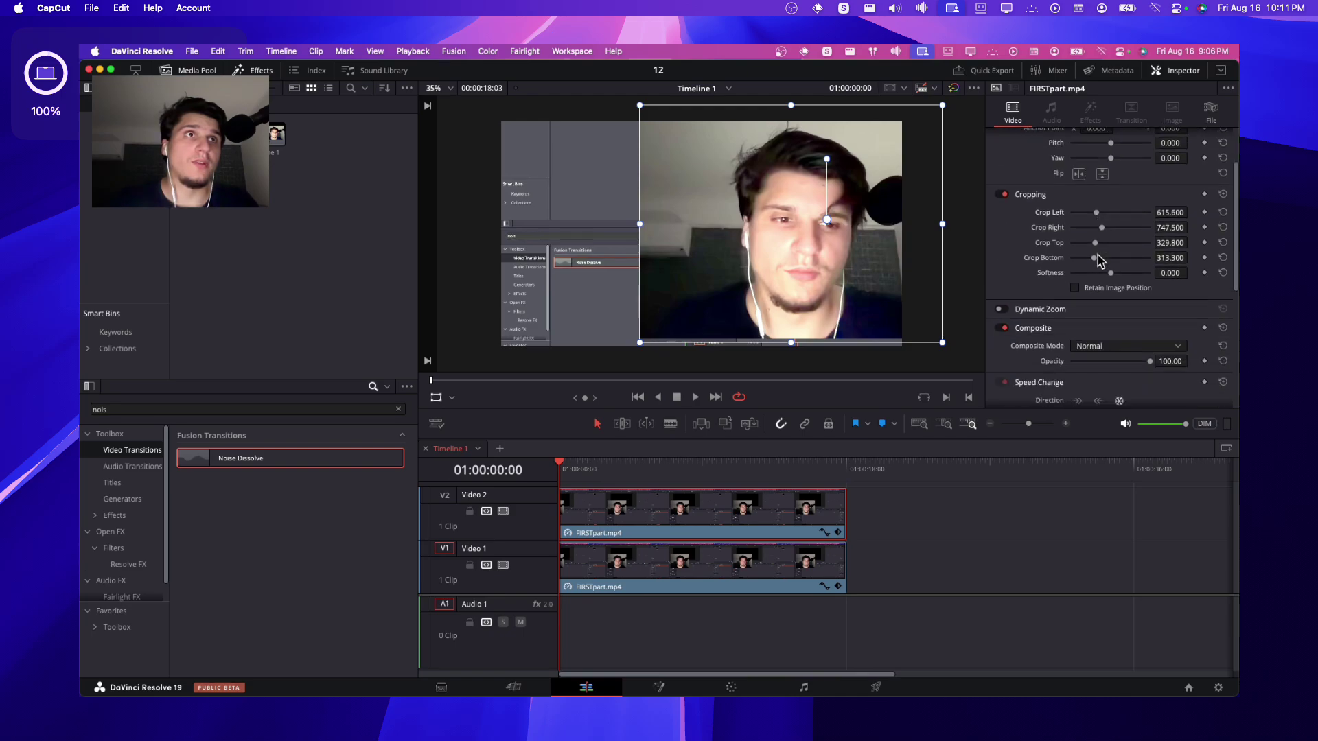
{"action": "scroll", "coordinate": [1095, 260], "scroll_direction": "down", "scroll_amount": 5}
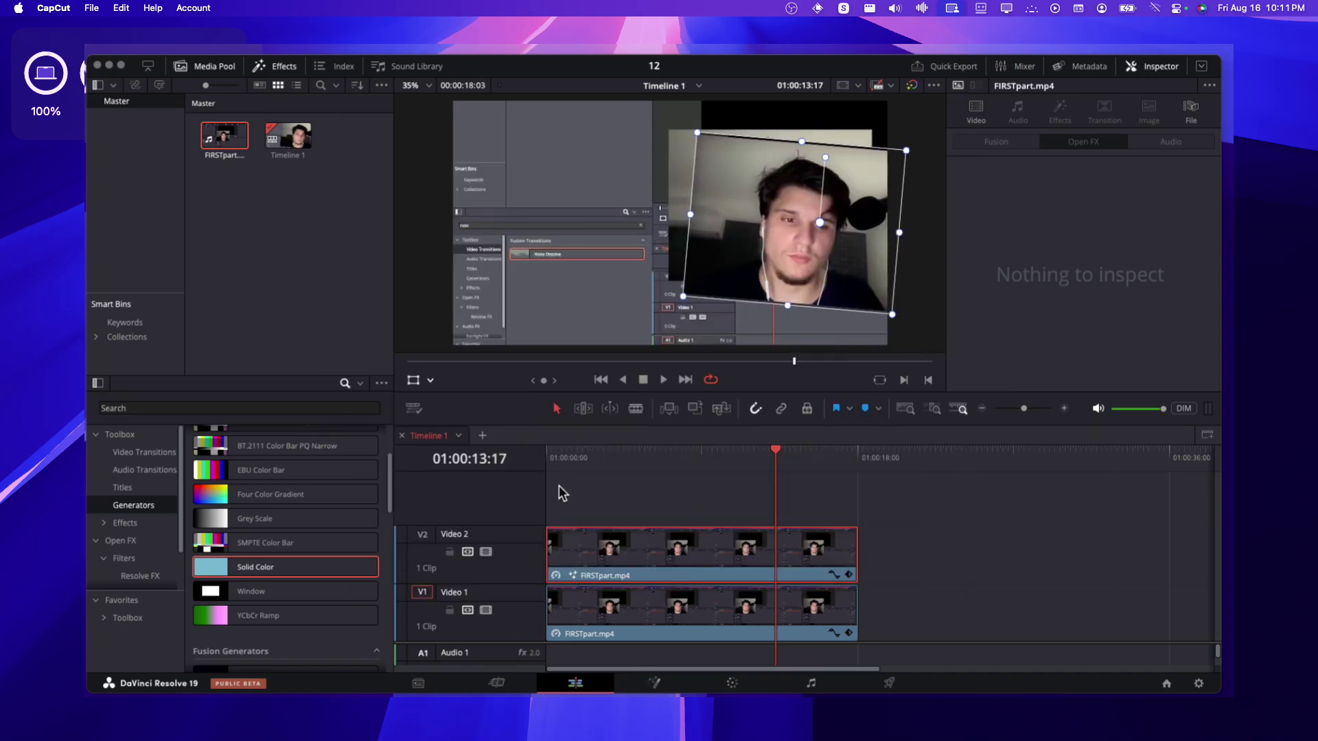
- Apply the 3D Keyer effect from Resolve FX Key to the Video 2 clip
{"action": "left_click", "coordinate": [595, 471]}
{"action": "left_click", "coordinate": [147, 546]}
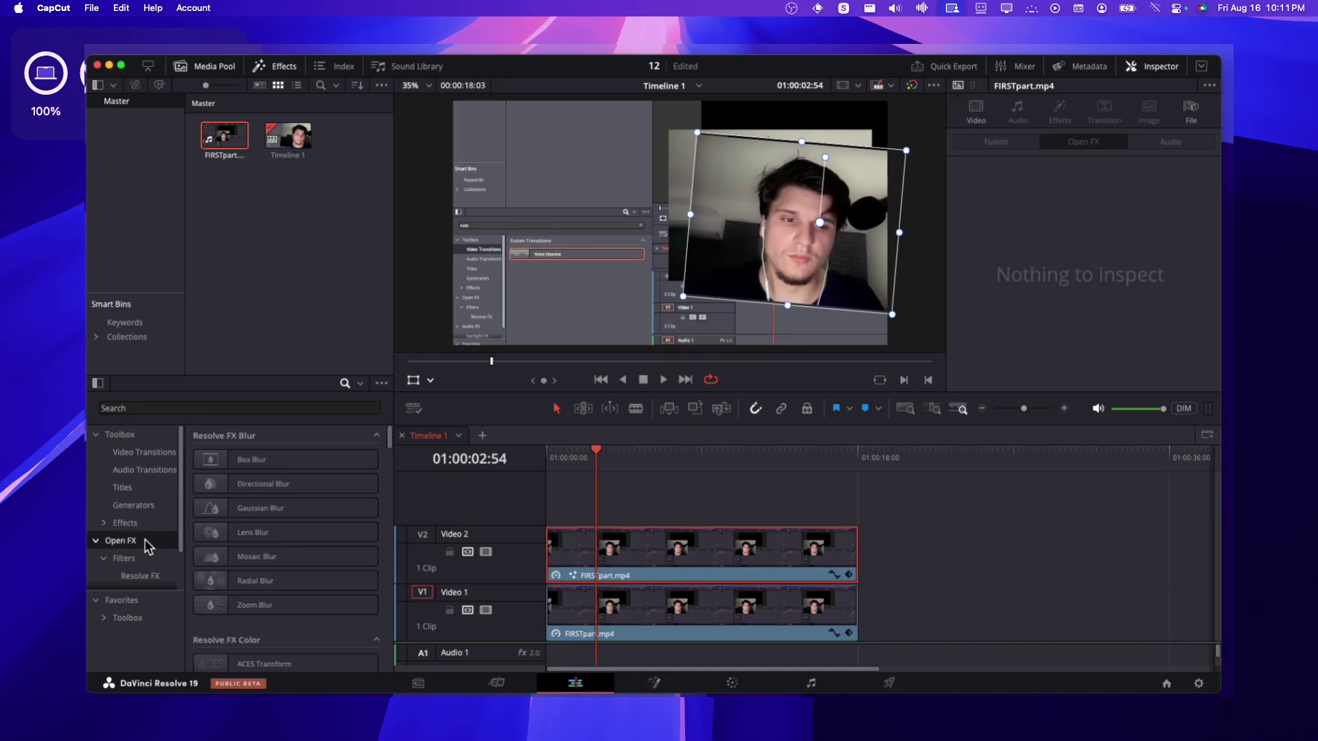
{"action": "left_click", "coordinate": [162, 406]}
{"action": "scroll", "coordinate": [309, 522], "scroll_direction": "down", "scroll_amount": 10}
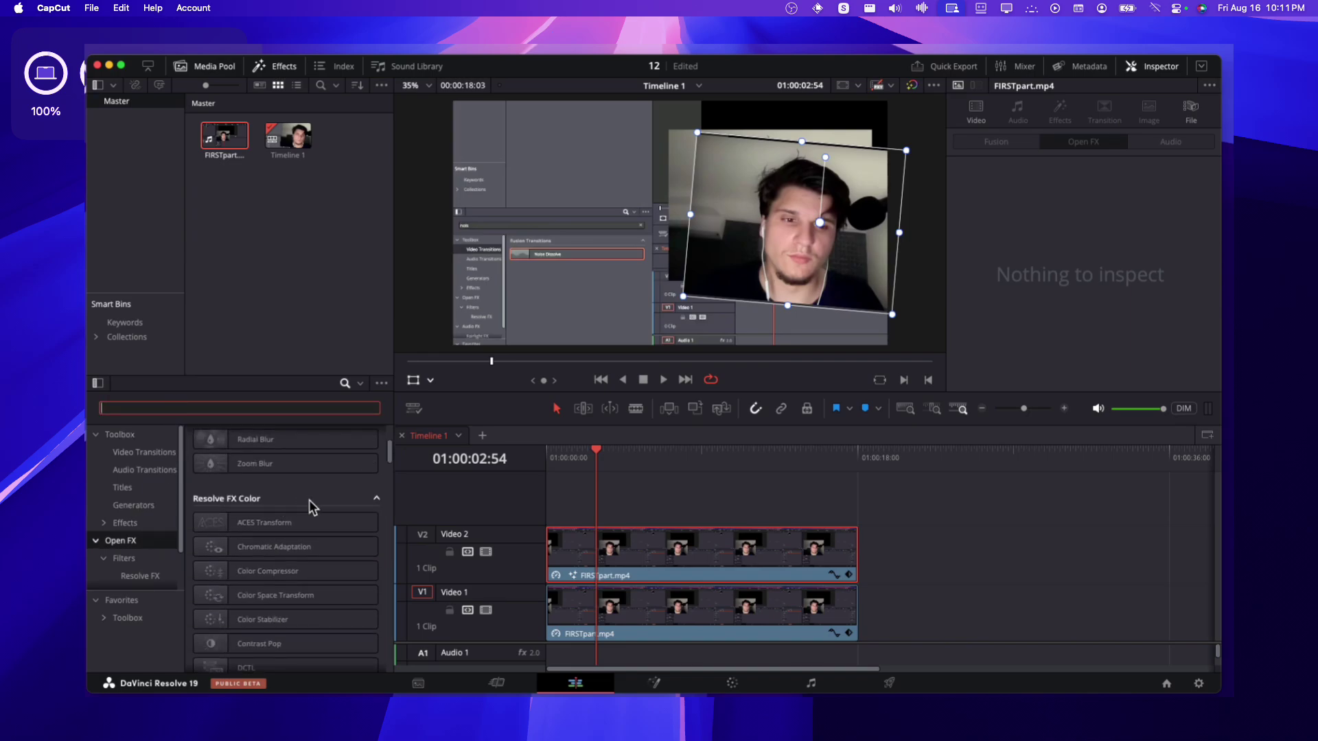
{"action": "scroll", "coordinate": [350, 495], "scroll_direction": "up", "scroll_amount": 3}
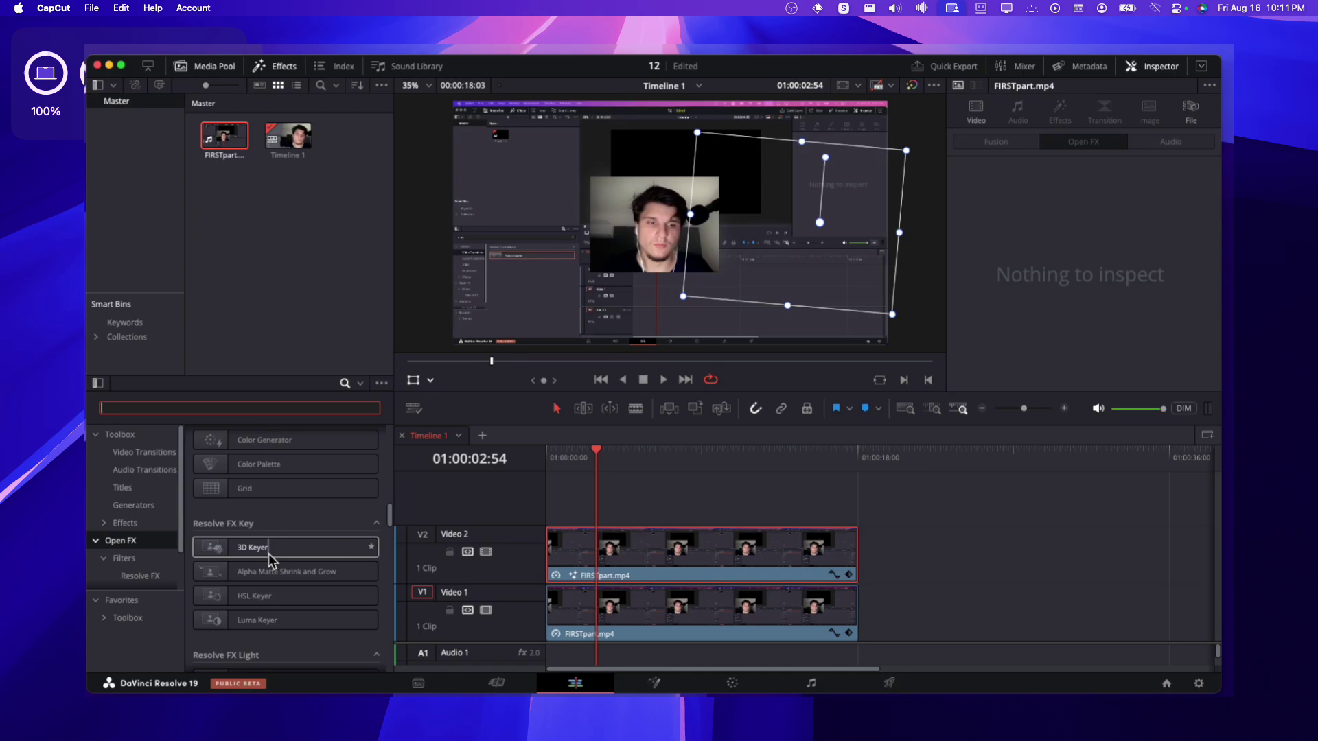
{"action": "left_click_drag", "start_coordinate": [269, 553], "coordinate": [616, 553]}
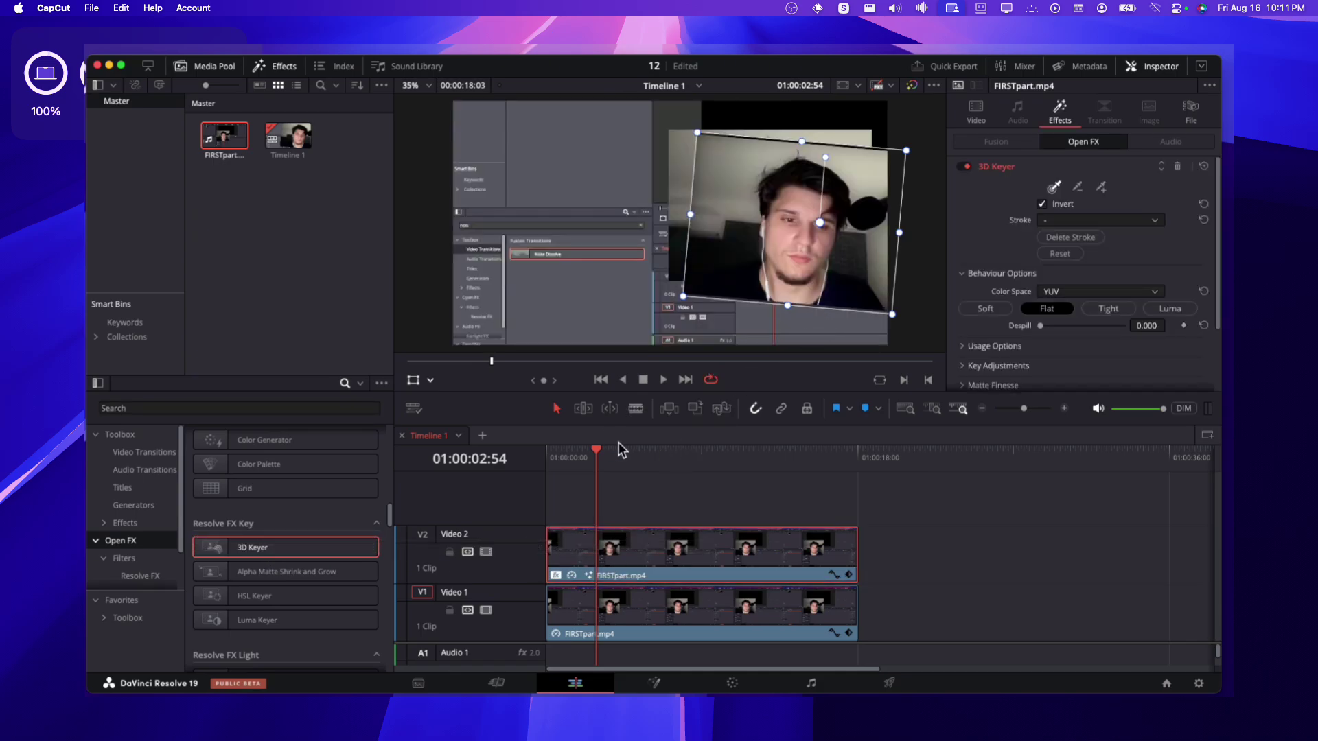
{"action": "left_click_drag", "start_coordinate": [619, 446], "coordinate": [630, 449]}
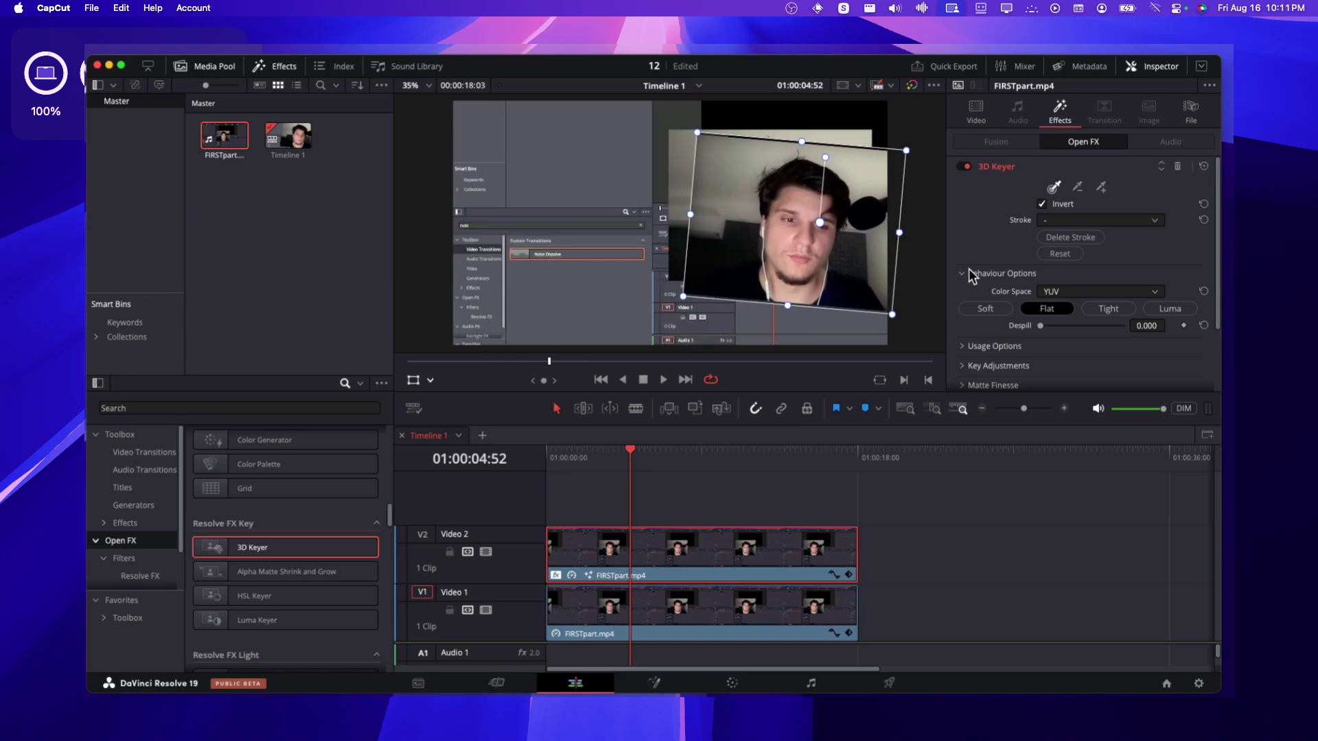
- Key out the Video 2 webcam picture's background with a 3D Keyer stroke and reposition the cut-out over the original
{"action": "left_click", "coordinate": [414, 380]}
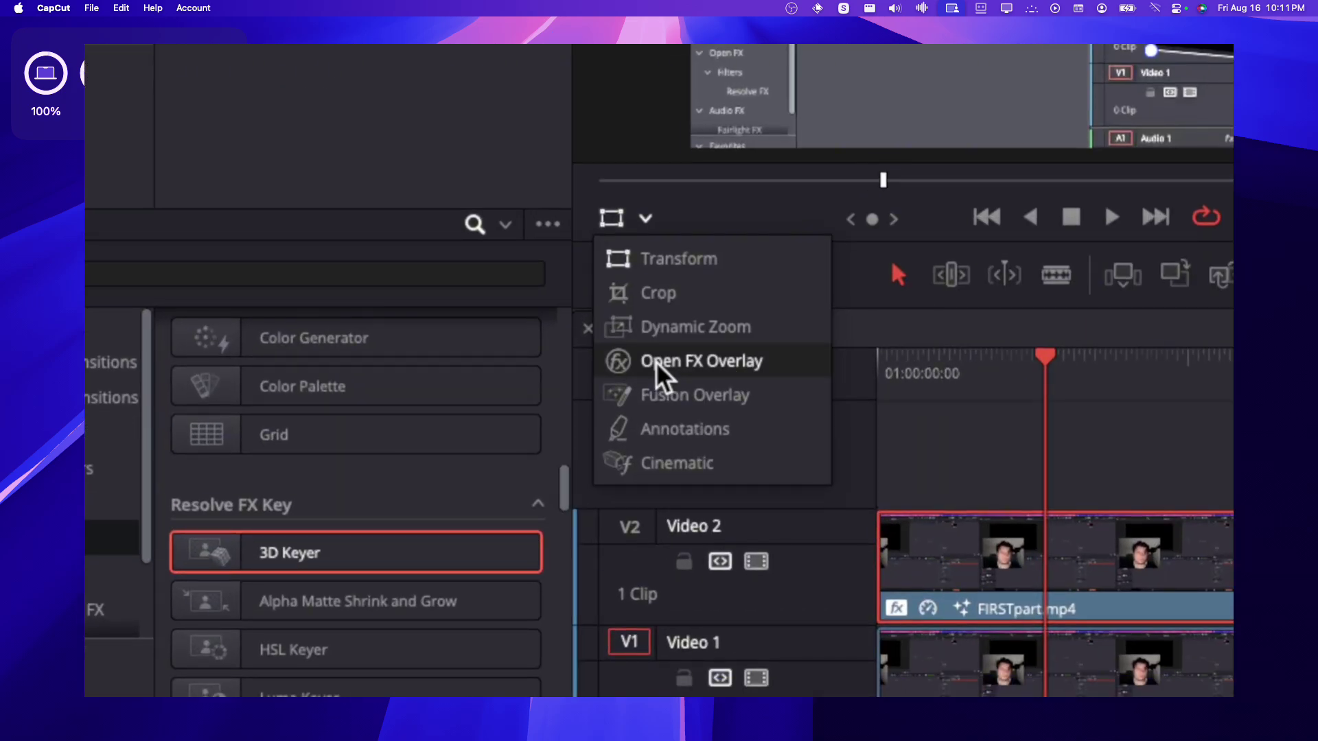
{"action": "left_click", "coordinate": [656, 361]}
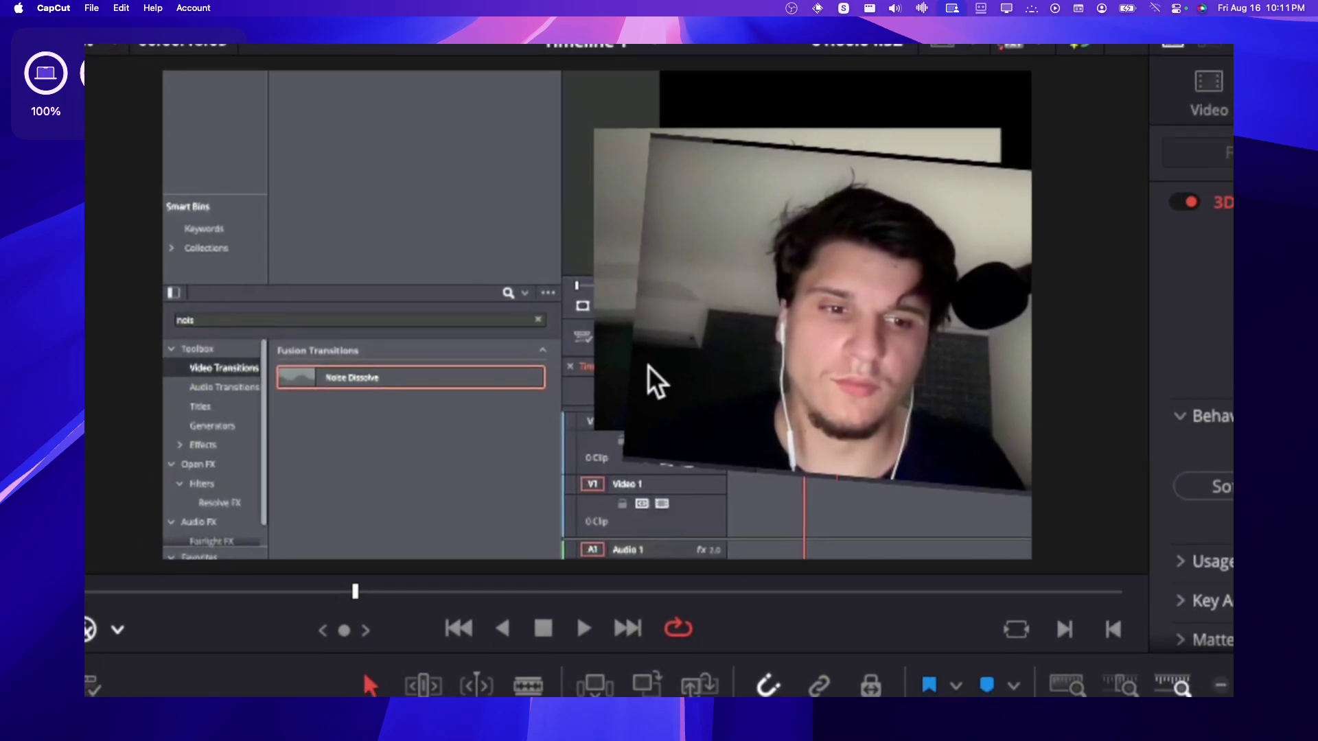
{"action": "left_click_drag", "start_coordinate": [701, 214], "coordinate": [690, 304]}
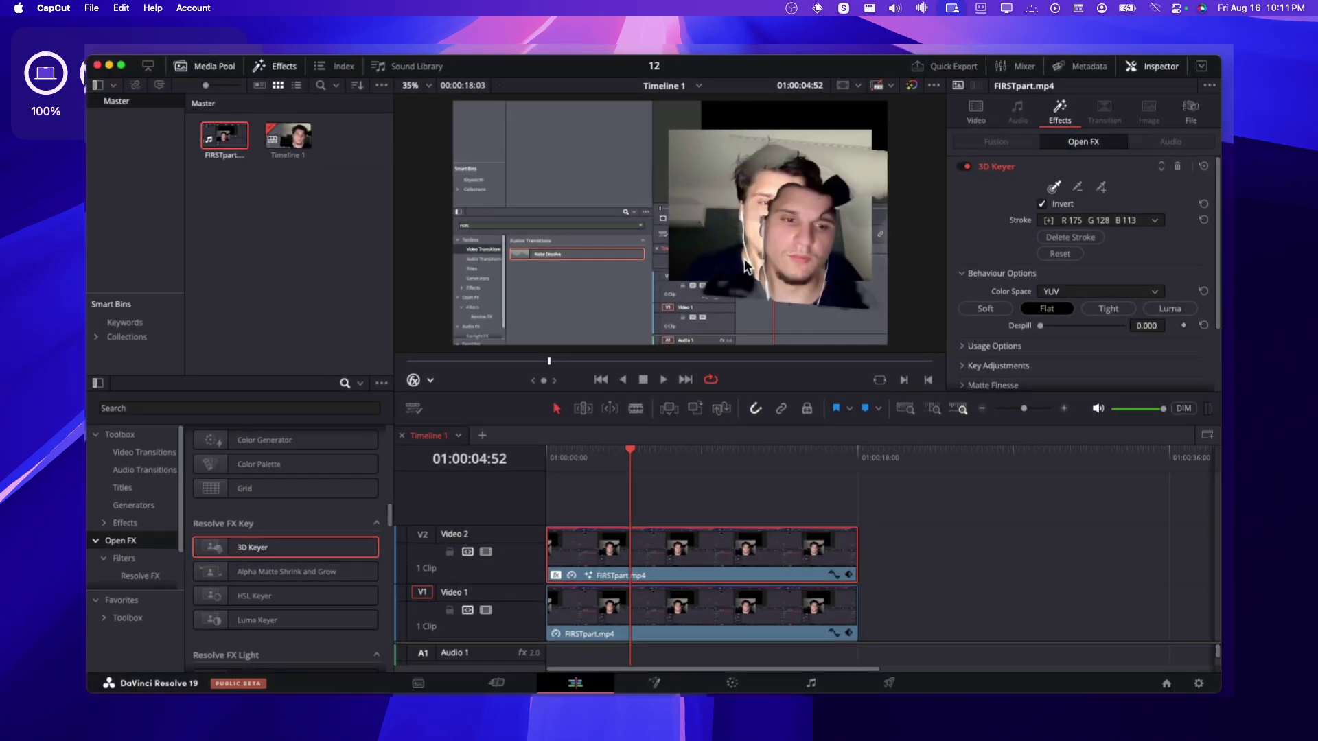
{"action": "left_click", "coordinate": [431, 380]}
{"action": "left_click", "coordinate": [449, 396]}
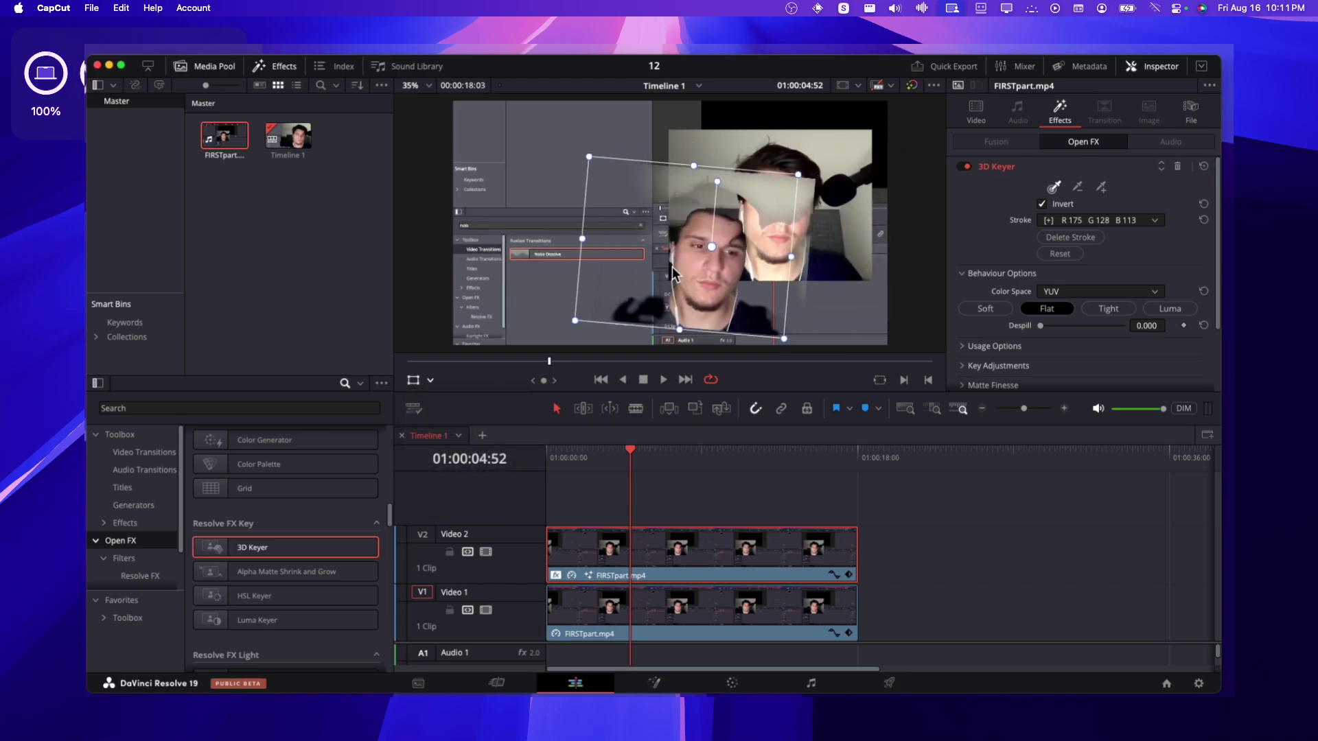
{"action": "left_click_drag", "start_coordinate": [726, 316], "coordinate": [750, 223]}
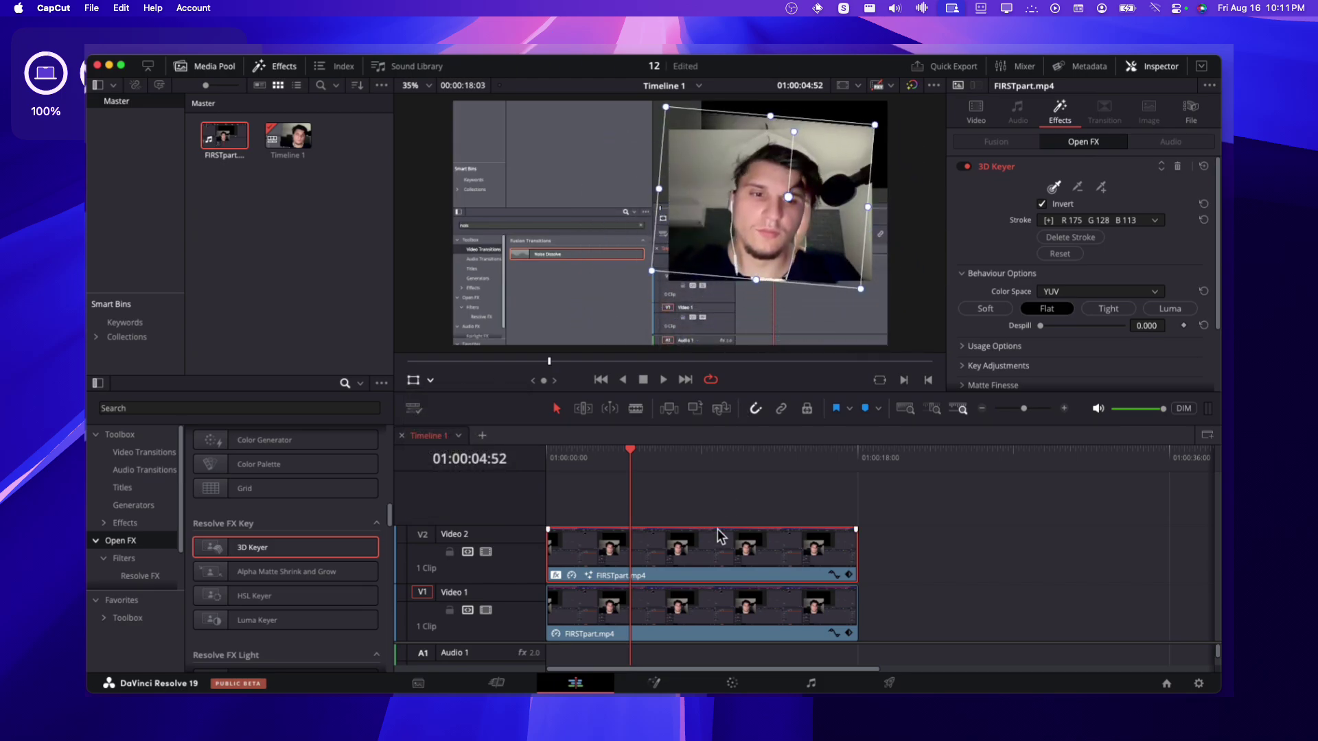
- Replace the keyed copy on Video 2 with the image tablet-8353893_1920.png at the start of the timeline
{"action": "key", "text": "Delete"}
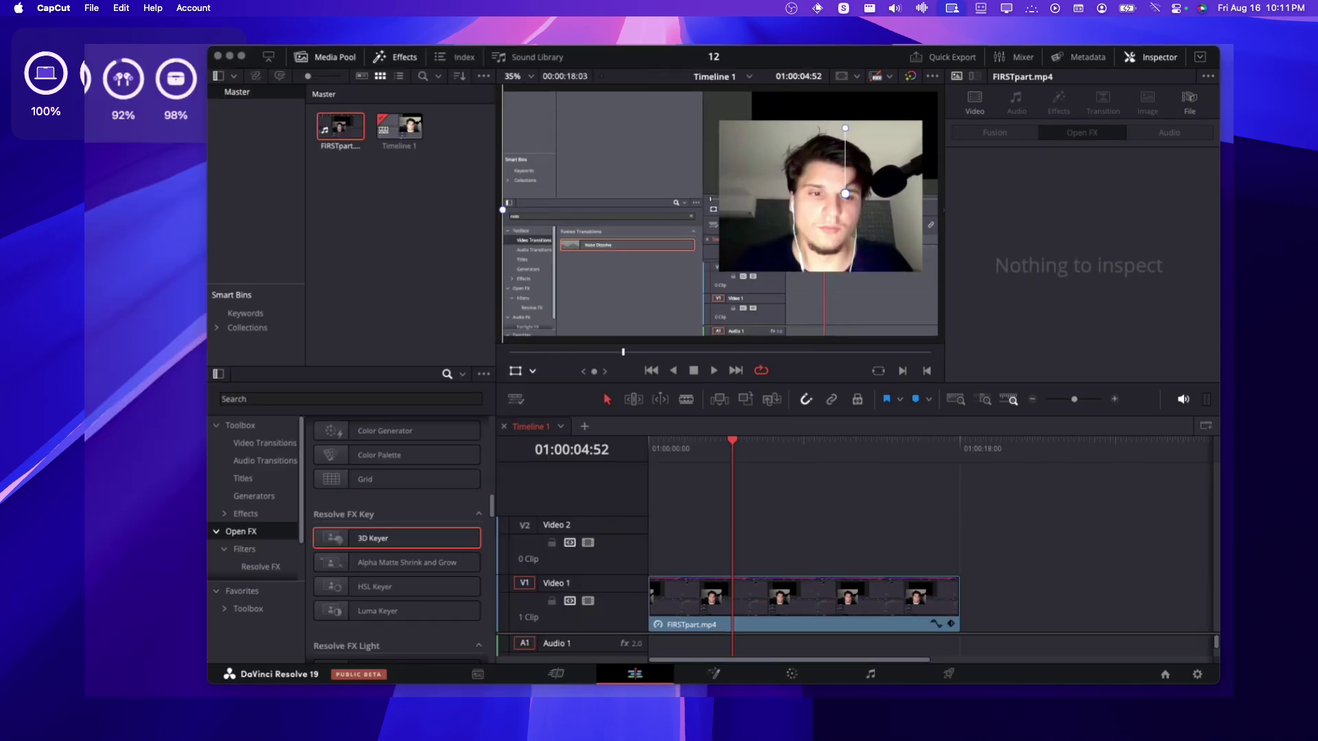
{"action": "left_click", "coordinate": [609, 479]}
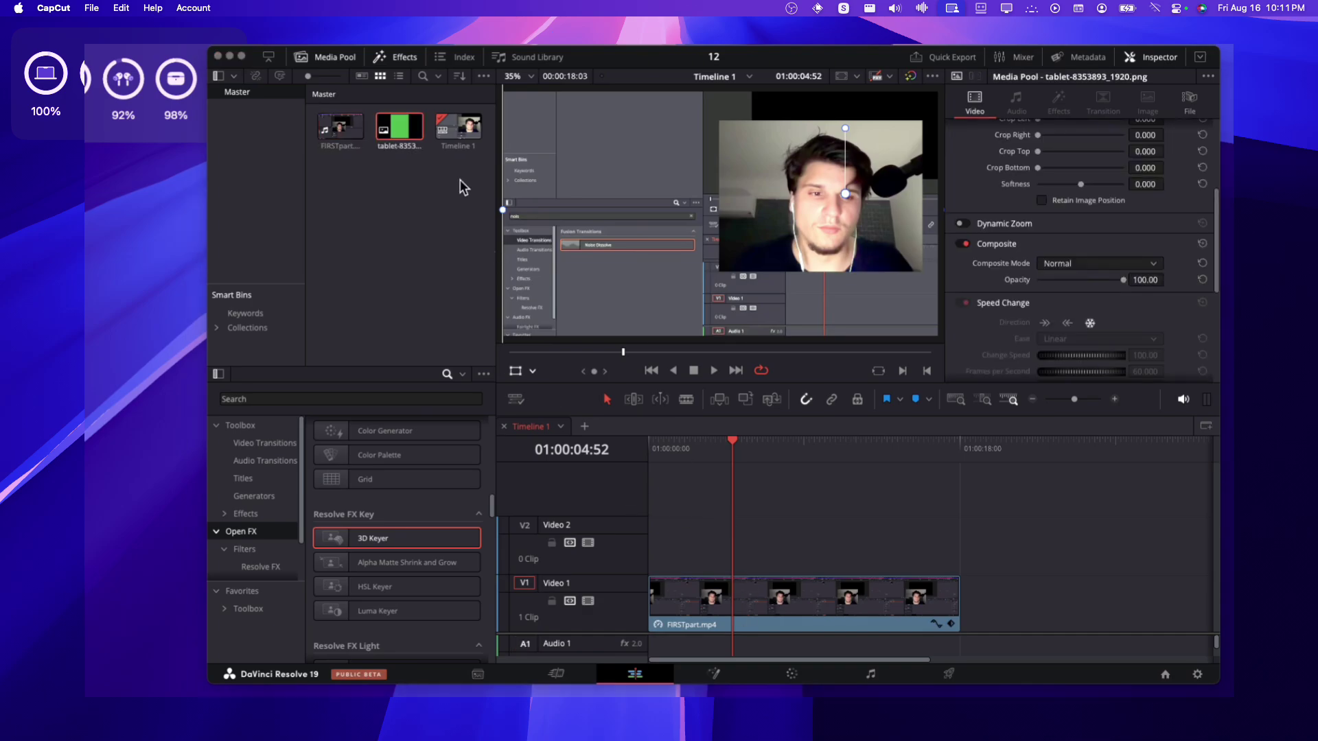
{"action": "left_click_drag", "start_coordinate": [412, 137], "coordinate": [650, 542]}
{"action": "left_click_drag", "start_coordinate": [647, 367], "coordinate": [652, 360]}
{"action": "left_click", "coordinate": [716, 165]}
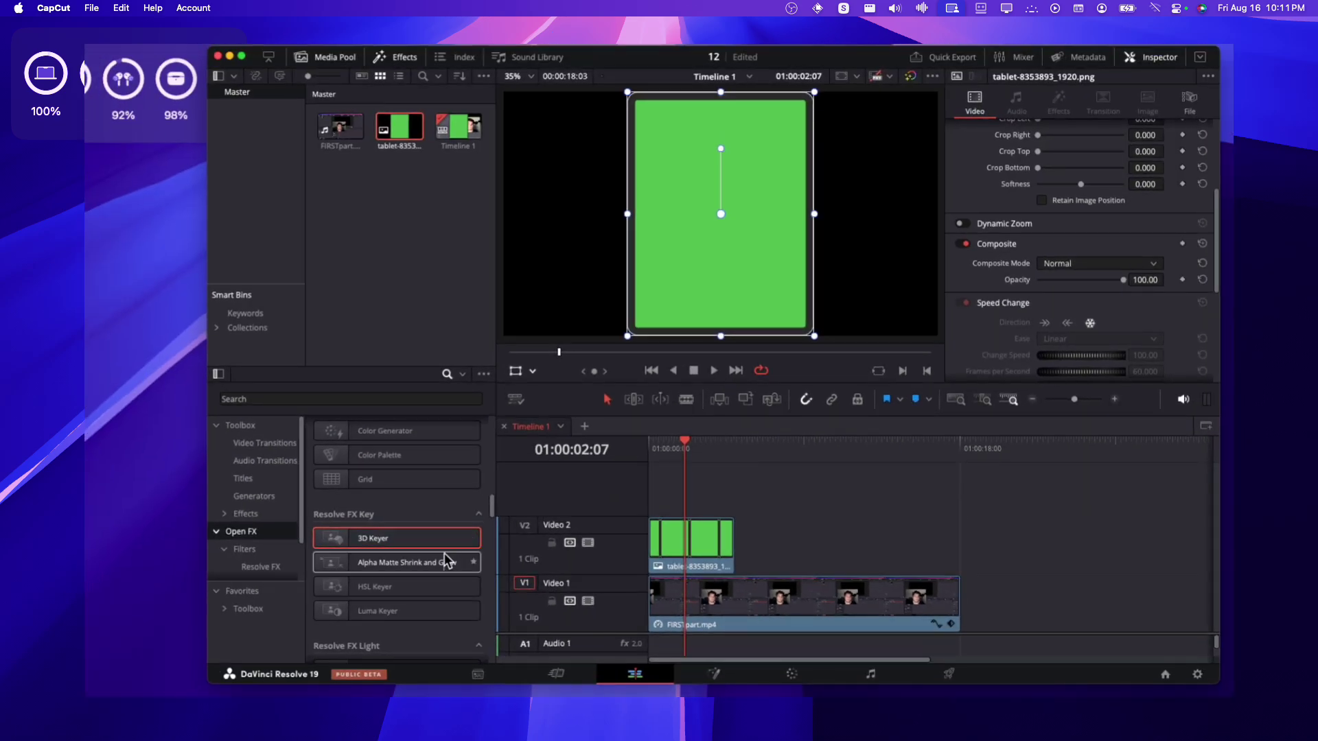
- Key out the tablet image's green screen with a 3D Keyer stroke and fit its frame over the left half of the picture
{"action": "left_click_drag", "start_coordinate": [439, 539], "coordinate": [690, 544]}
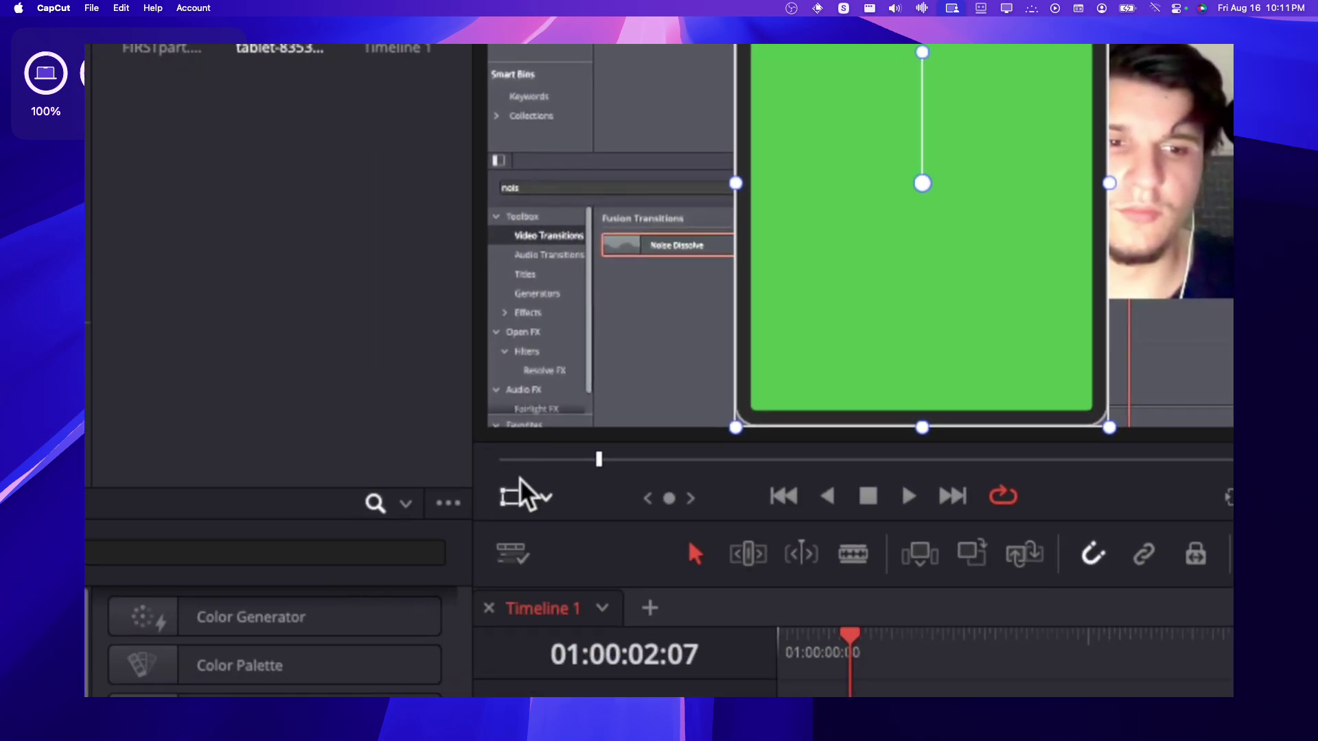
{"action": "left_click", "coordinate": [649, 371]}
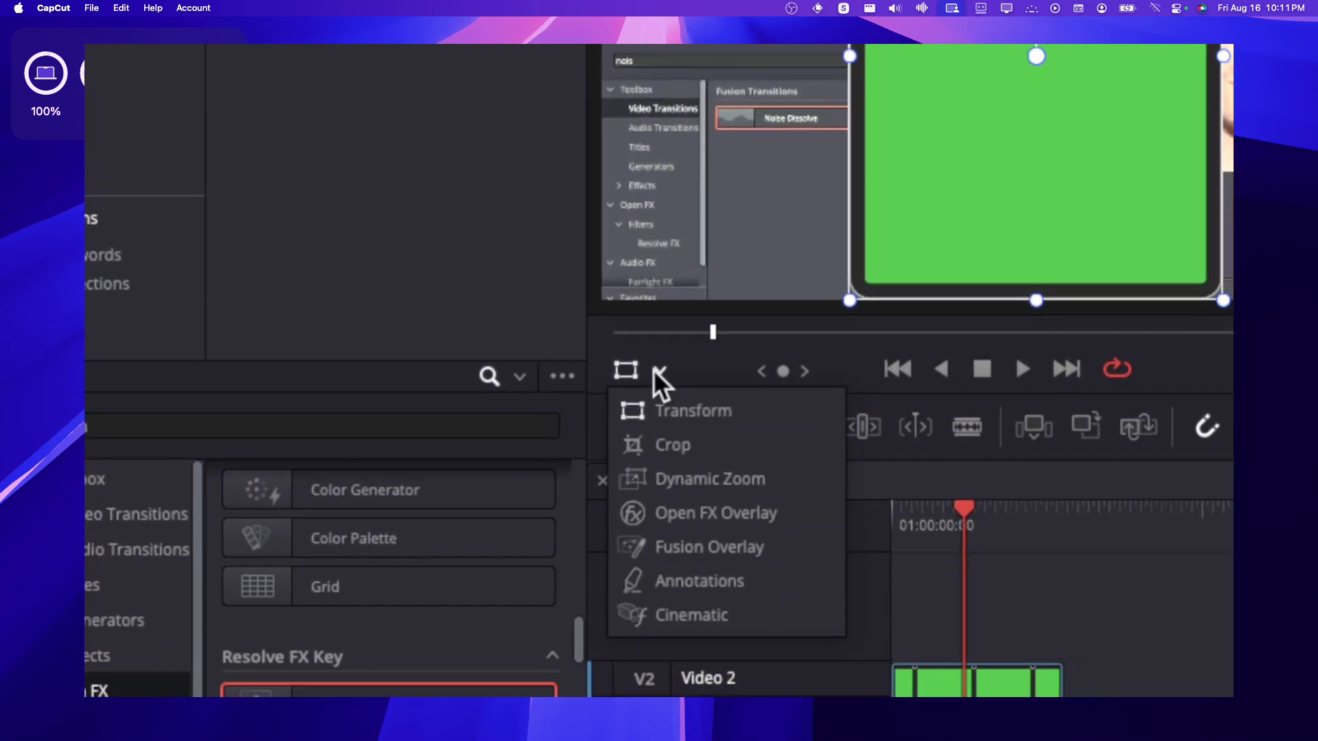
{"action": "left_click", "coordinate": [660, 381]}
{"action": "left_click_drag", "start_coordinate": [715, 284], "coordinate": [701, 323]}
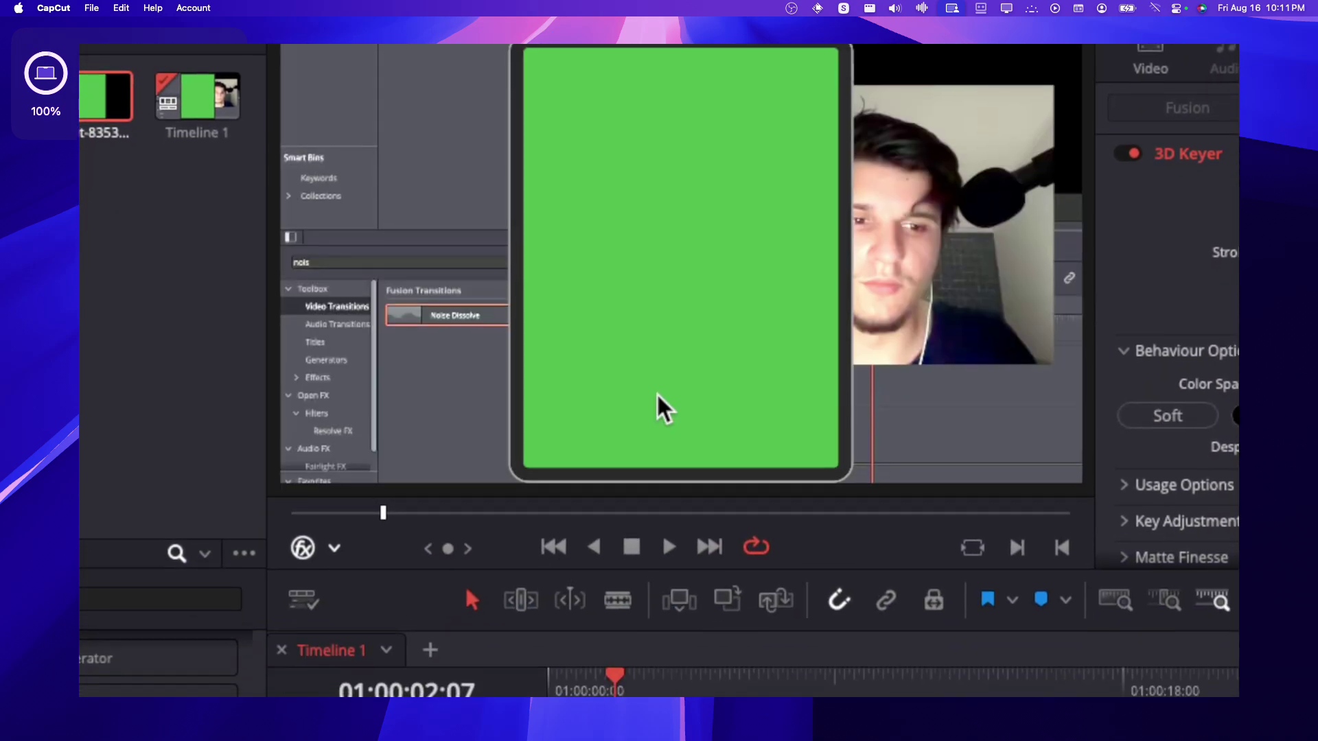
{"action": "mouse_move", "coordinate": [693, 471]}
{"action": "left_mouse_down"}
{"action": "mouse_move", "coordinate": [632, 295]}
{"action": "mouse_move", "coordinate": [620, 385]}
{"action": "mouse_move", "coordinate": [640, 287]}
{"action": "left_mouse_up"}
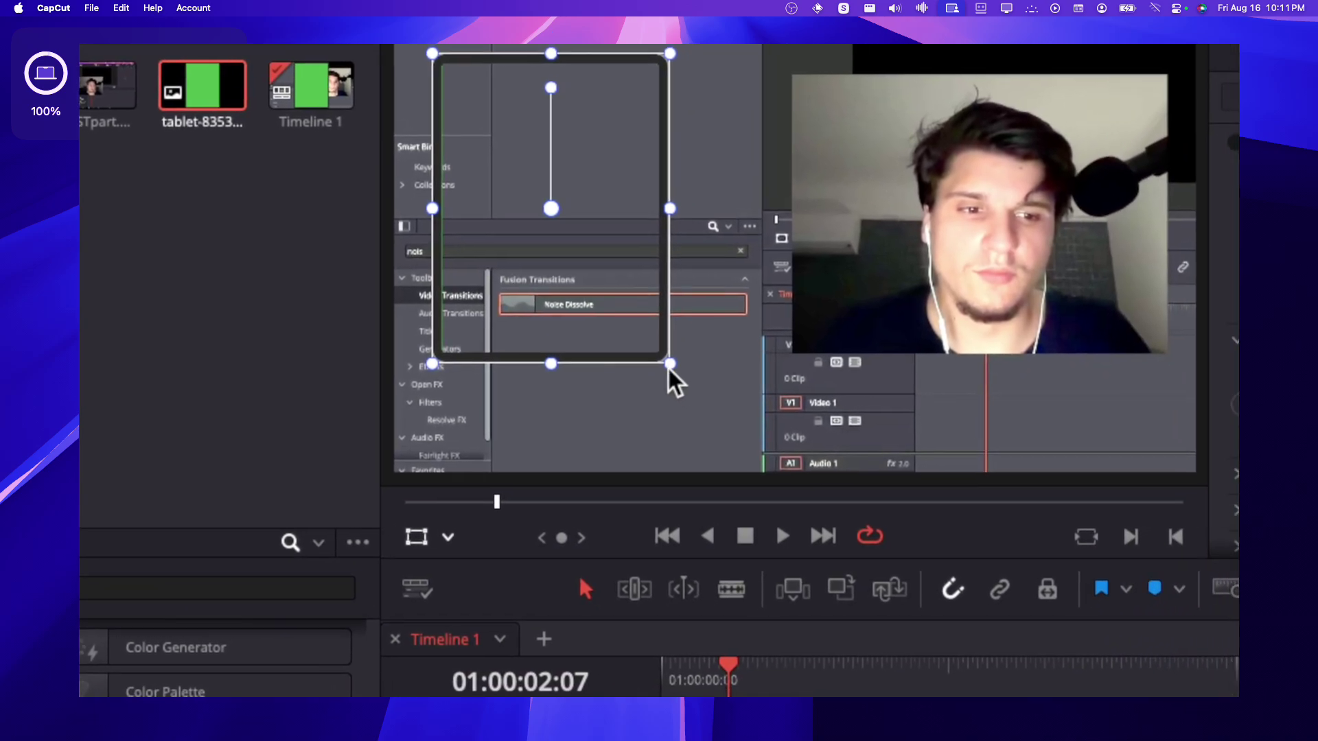
{"action": "left_click_drag", "start_coordinate": [669, 364], "coordinate": [769, 473]}
{"action": "left_click_drag", "start_coordinate": [680, 395], "coordinate": [659, 371]}
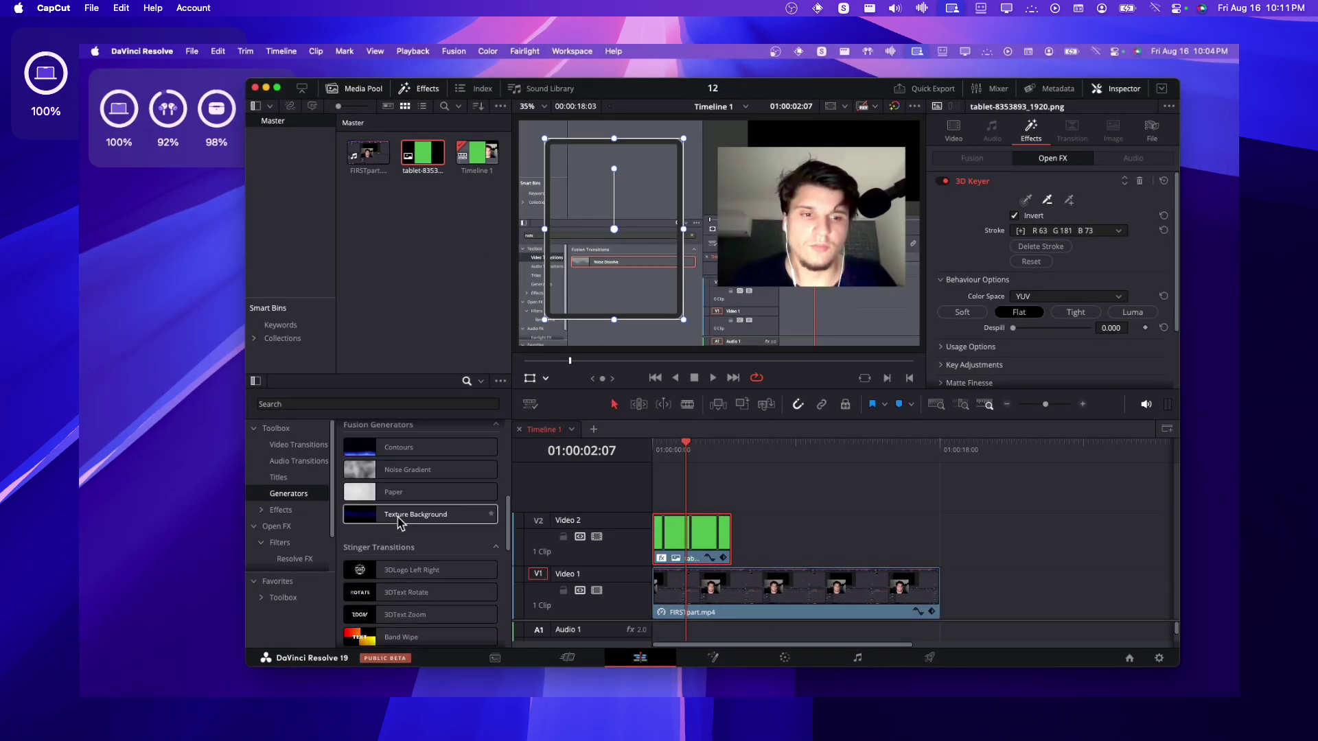
- Add a Solid Color generator on Video 2 between the FIRSTpart clip and the tablet image on Video 3
{"action": "scroll", "coordinate": [399, 524], "scroll_direction": "up", "scroll_amount": 4}
{"action": "left_click_drag", "start_coordinate": [412, 487], "coordinate": [789, 542]}
{"action": "left_click_drag", "start_coordinate": [707, 542], "coordinate": [666, 453]}
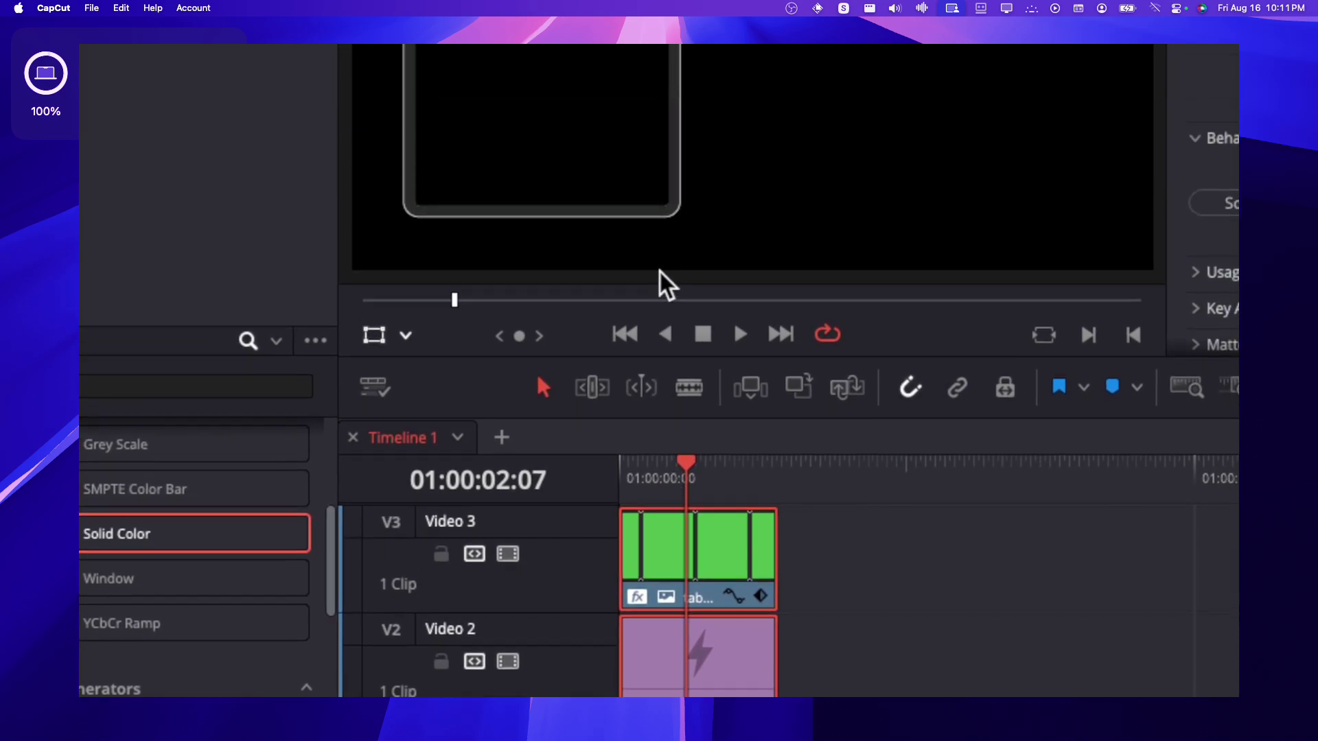
{"action": "left_click", "coordinate": [727, 596]}
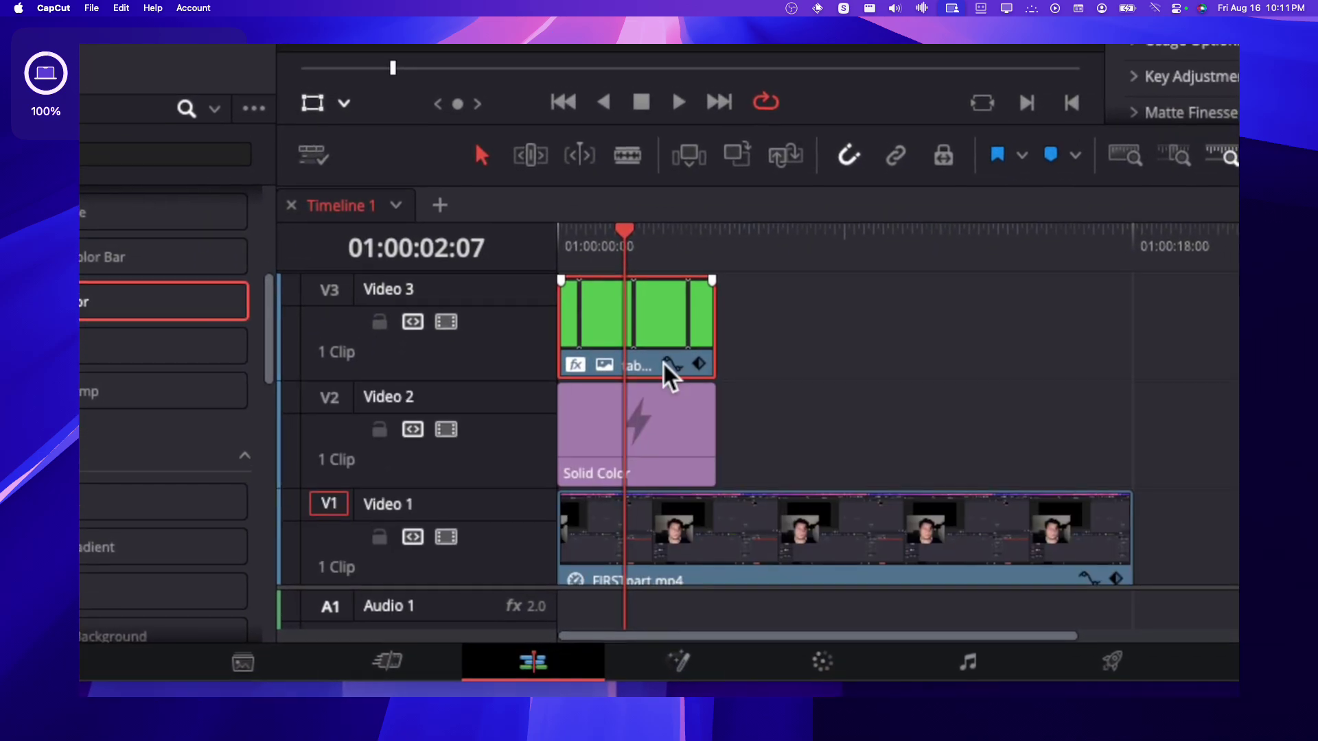
- Set the Solid Color generator's colour to Blueberry blue
{"action": "left_click", "coordinate": [644, 442]}
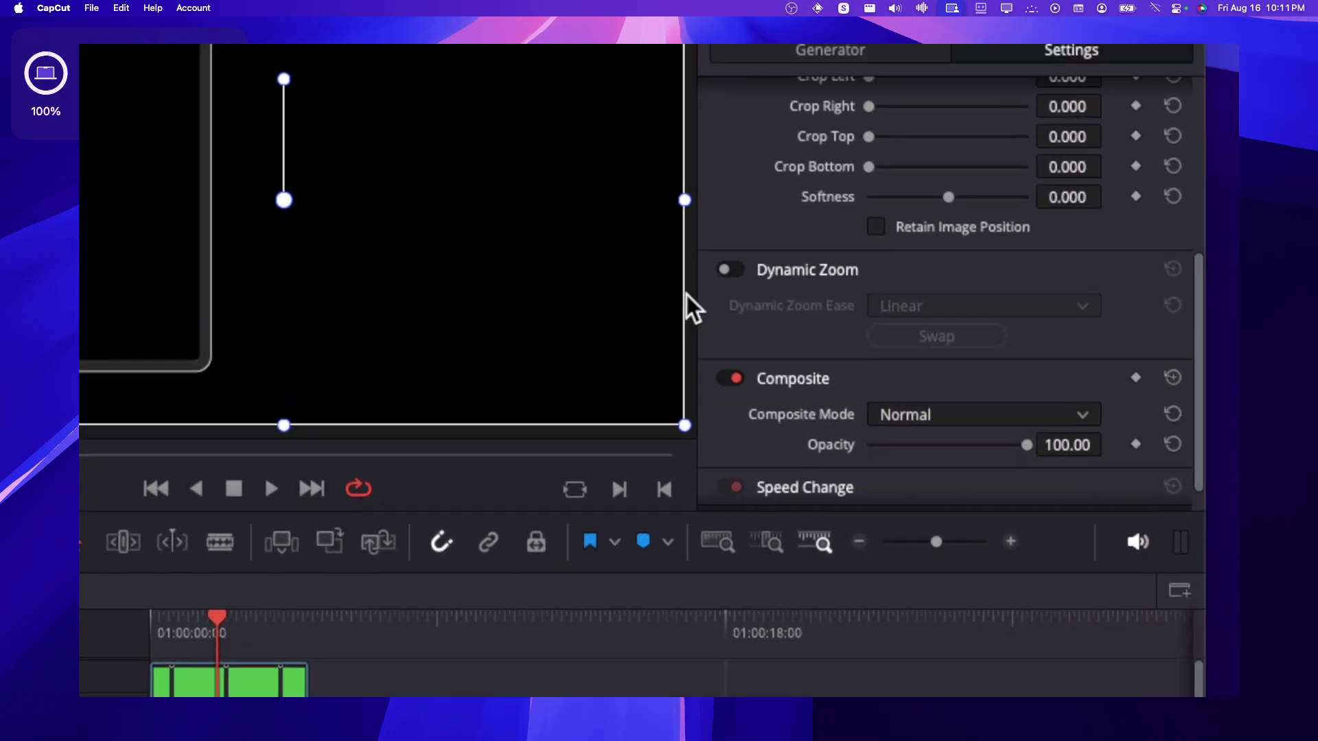
{"action": "scroll", "coordinate": [755, 369], "scroll_direction": "up", "scroll_amount": 10}
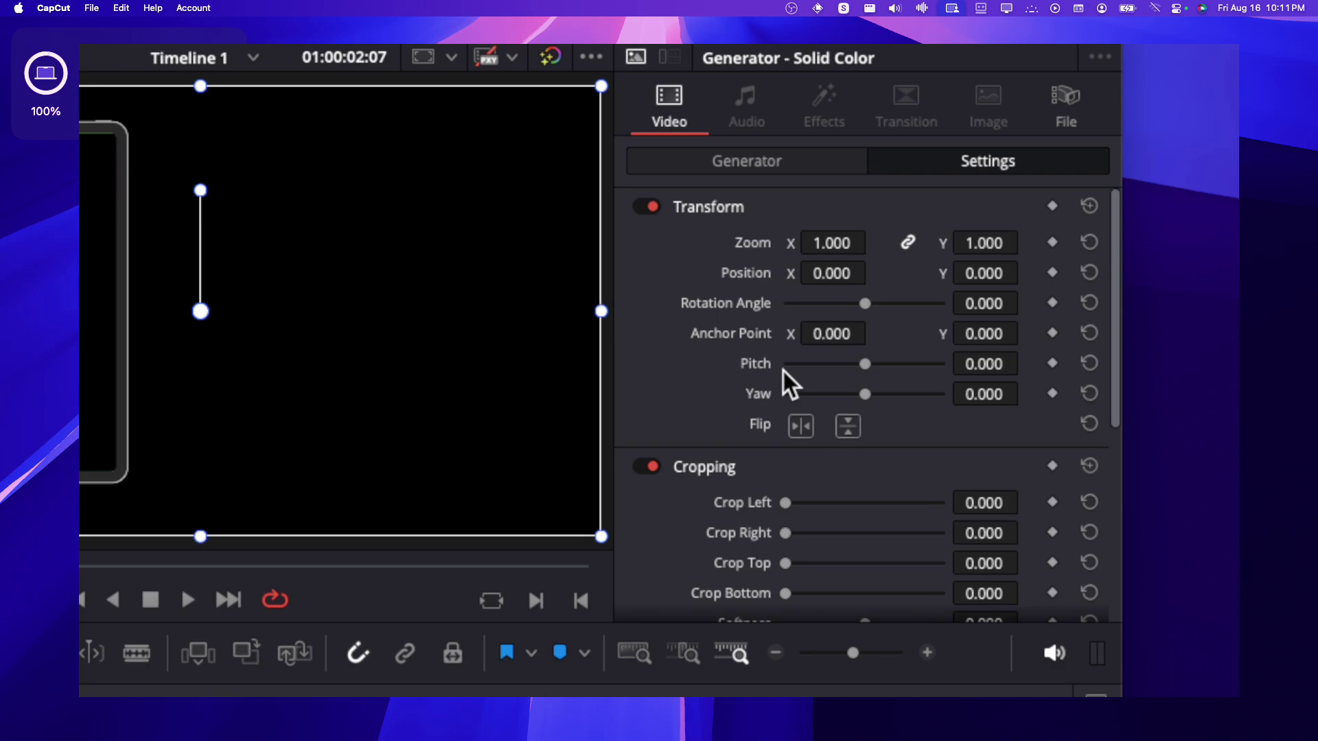
{"action": "scroll", "coordinate": [784, 371], "scroll_direction": "down", "scroll_amount": 2}
{"action": "left_click", "coordinate": [761, 166]}
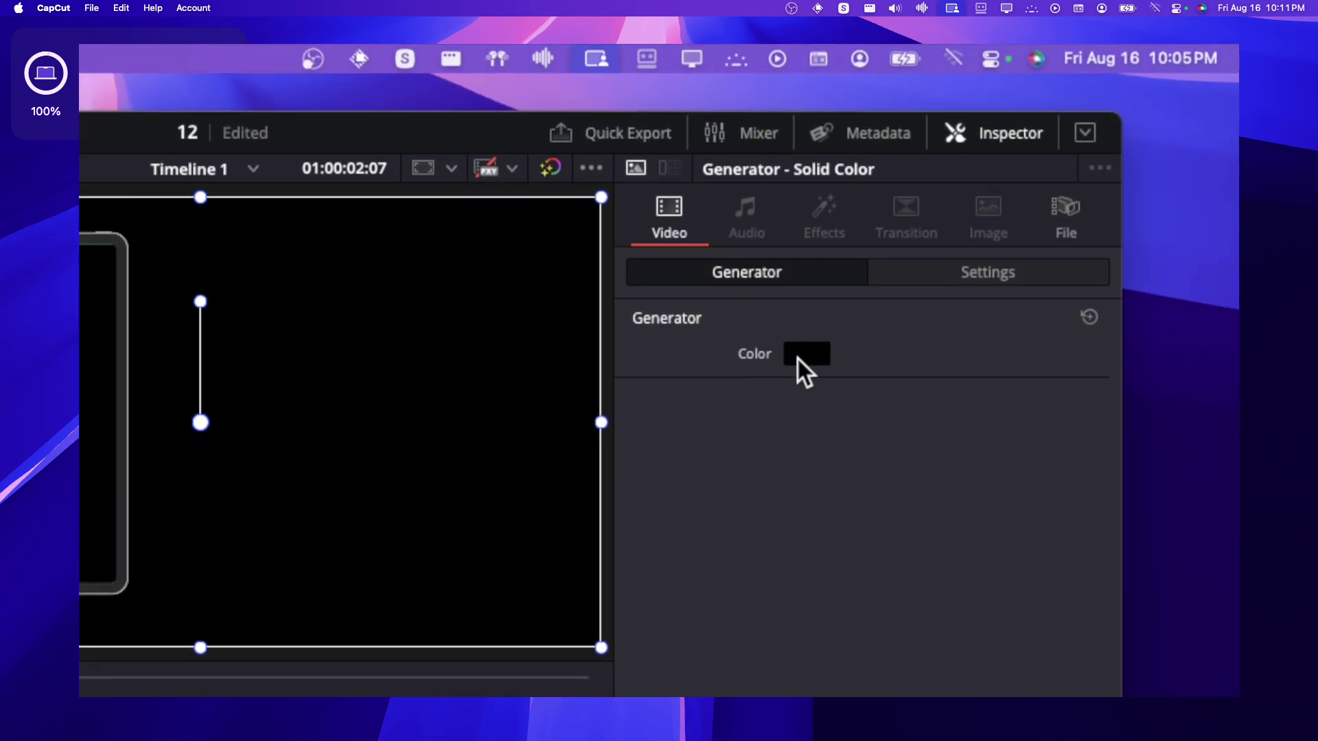
{"action": "left_click", "coordinate": [796, 251]}
{"action": "left_click", "coordinate": [630, 442]}
{"action": "left_click", "coordinate": [605, 446]}
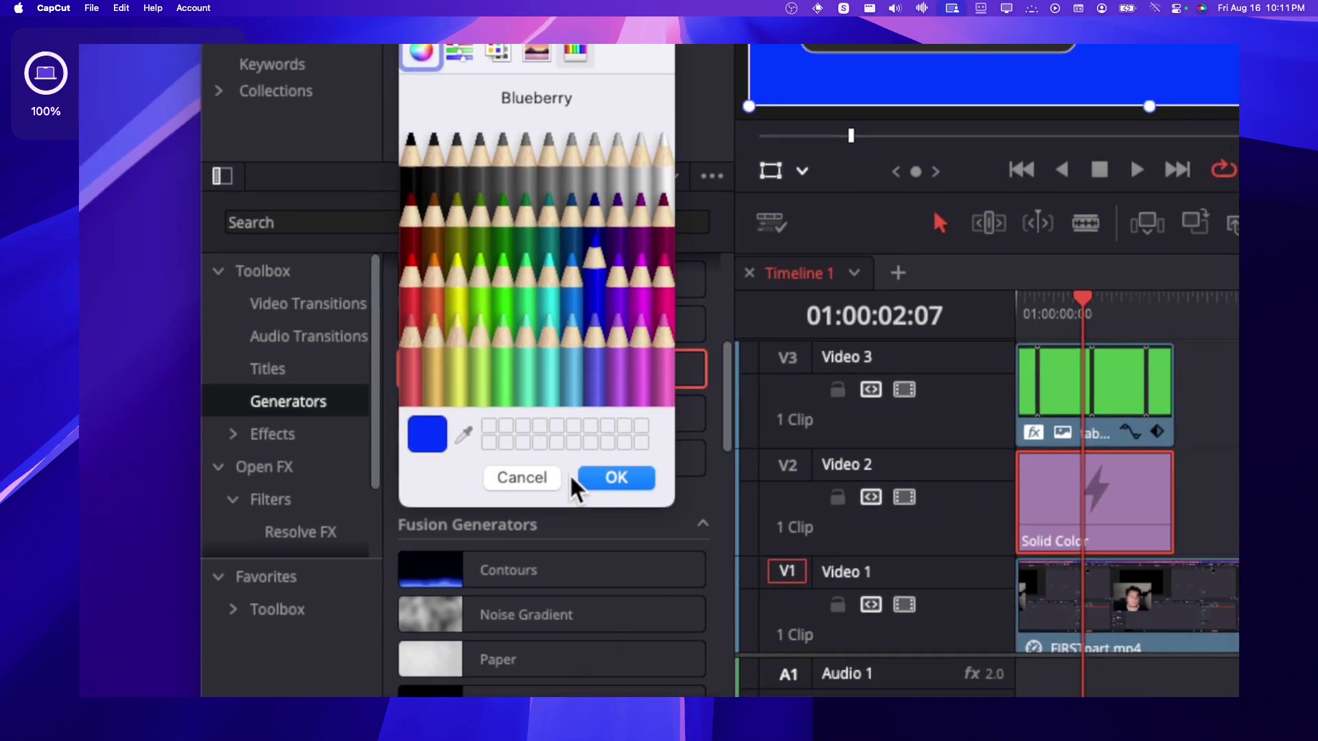
{"action": "left_click", "coordinate": [606, 477]}
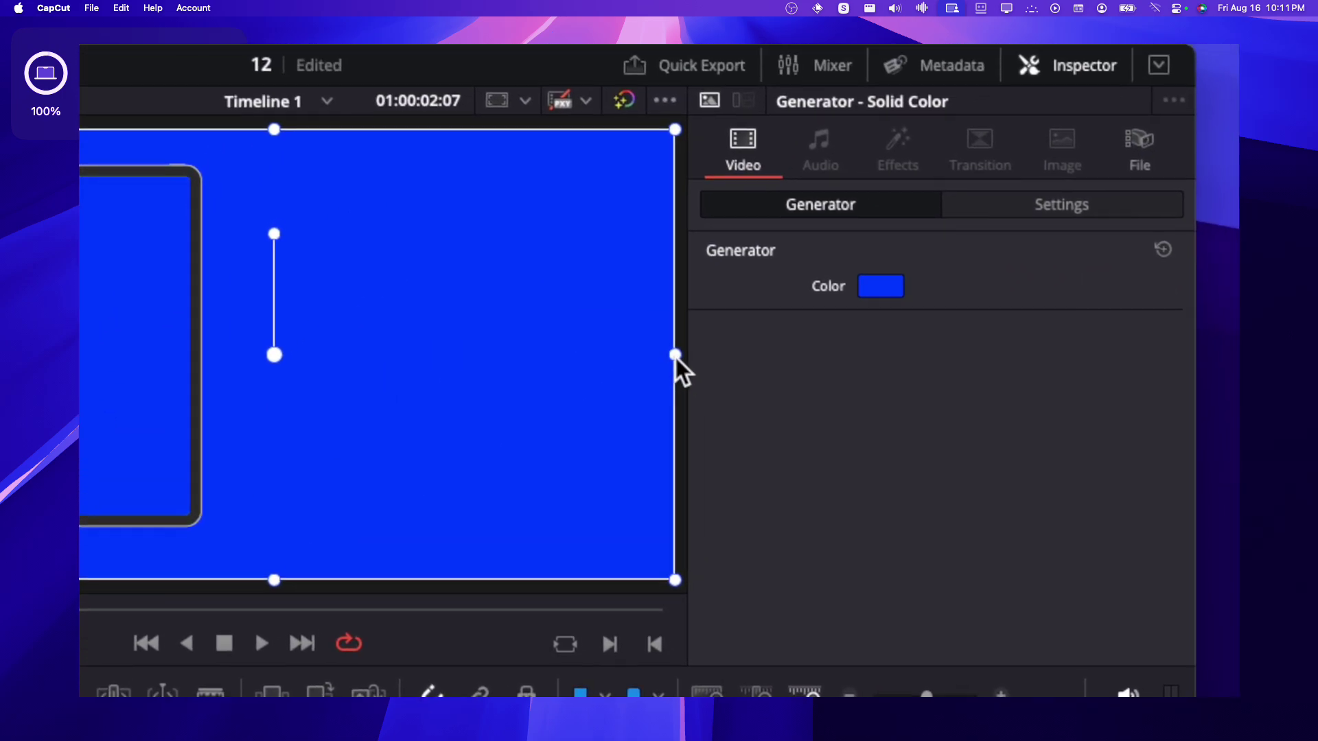
- Shrink the blue Solid Color in the viewer to fit the tablet frame
{"action": "left_click_drag", "start_coordinate": [675, 355], "coordinate": [407, 351]}
{"action": "left_click_drag", "start_coordinate": [293, 377], "coordinate": [158, 422]}
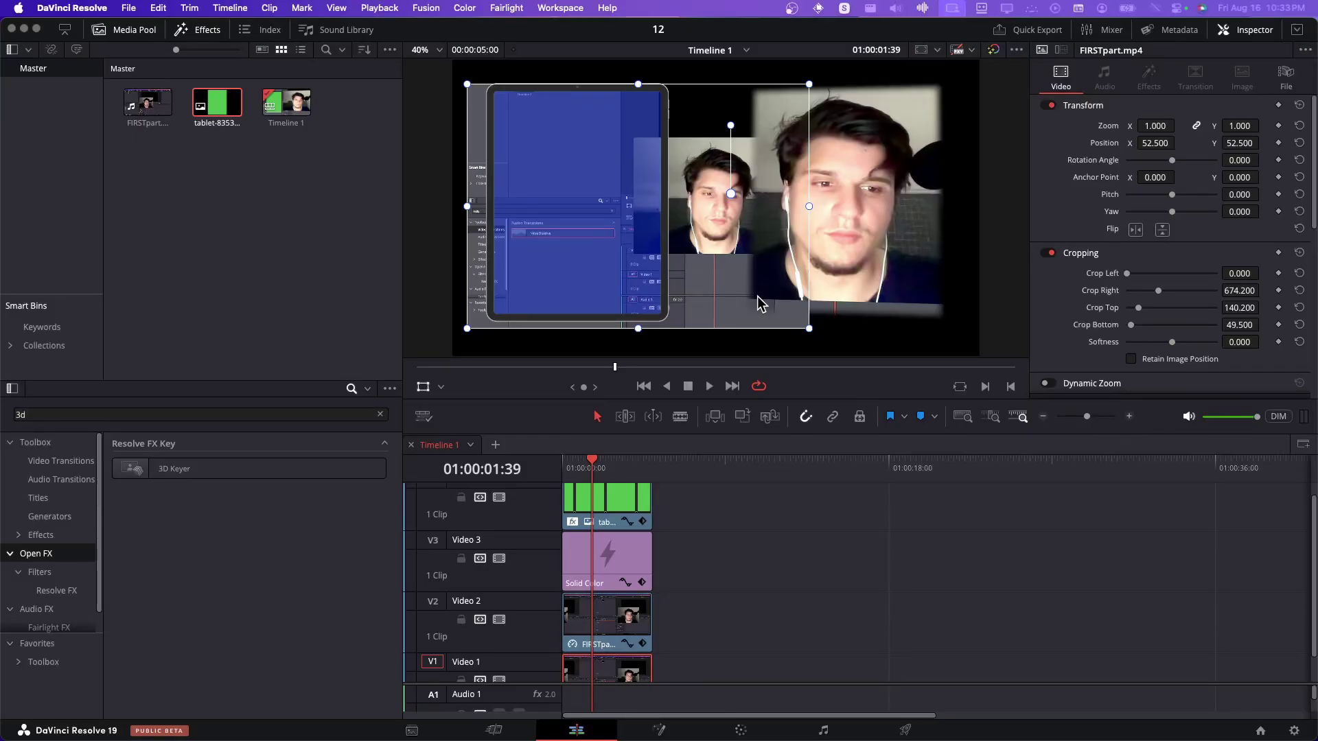
- Nudge the Video 1 clip in the viewer to position X 17.5, Y 62.5
{"action": "mouse_move", "coordinate": [759, 297]}
{"action": "left_mouse_down"}
{"action": "mouse_move", "coordinate": [775, 300]}
{"action": "mouse_move", "coordinate": [746, 293]}
{"action": "left_mouse_up"}
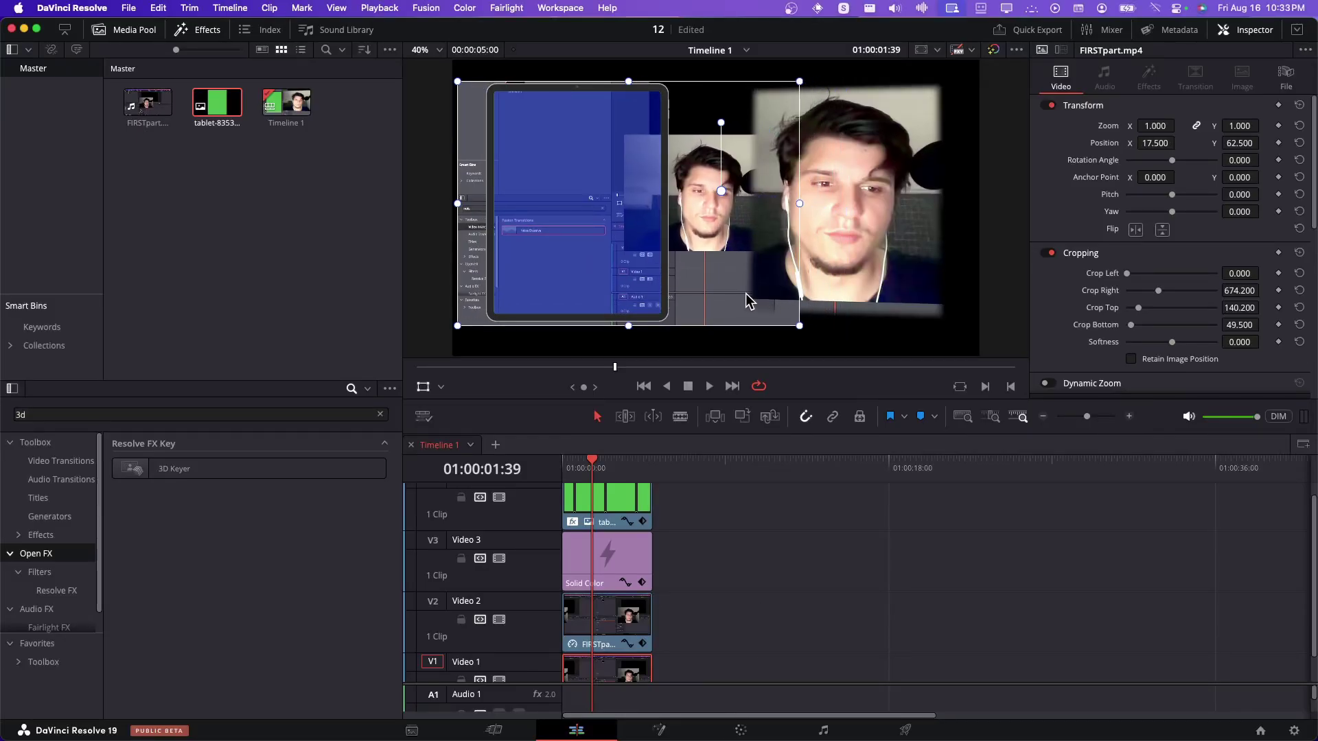
- Review the Solid Color clip's generator colour and its transform, cropping and opacity settings
{"action": "left_click", "coordinate": [606, 524]}
{"action": "left_click", "coordinate": [609, 560]}
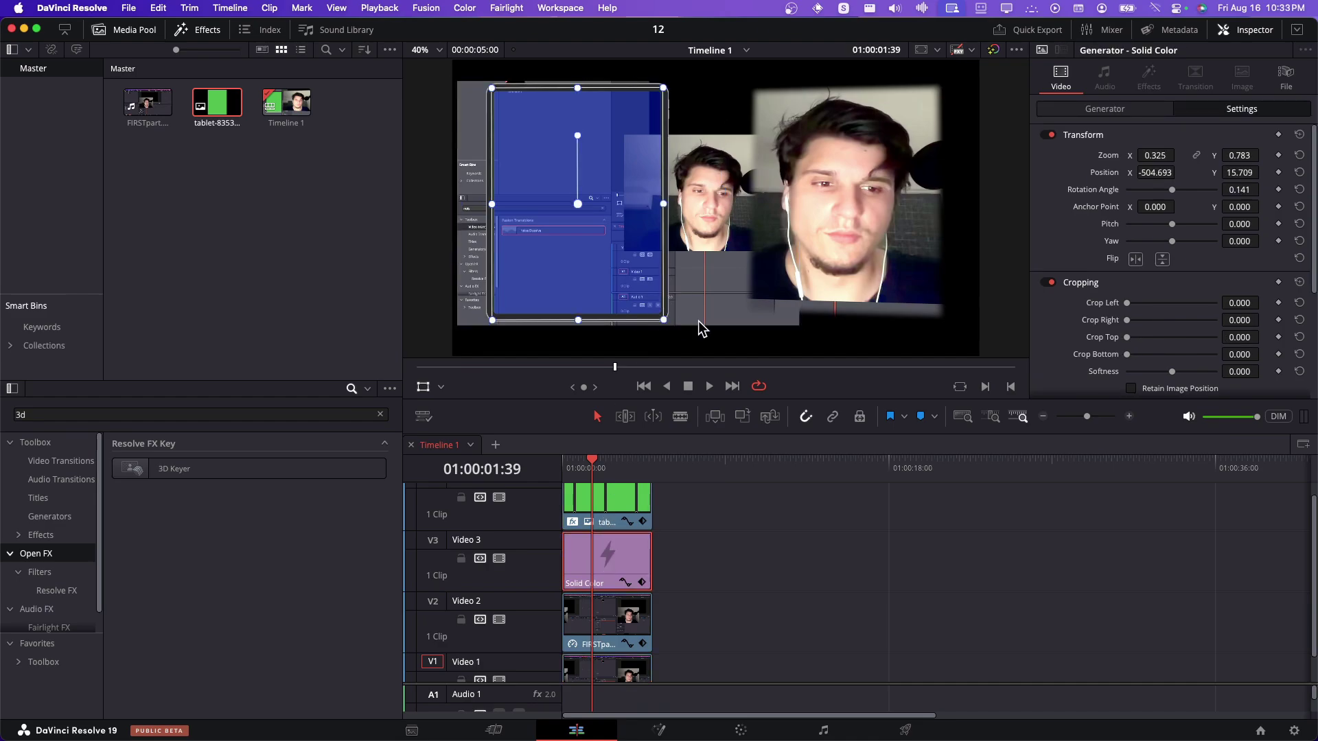
{"action": "left_click", "coordinate": [1104, 110]}
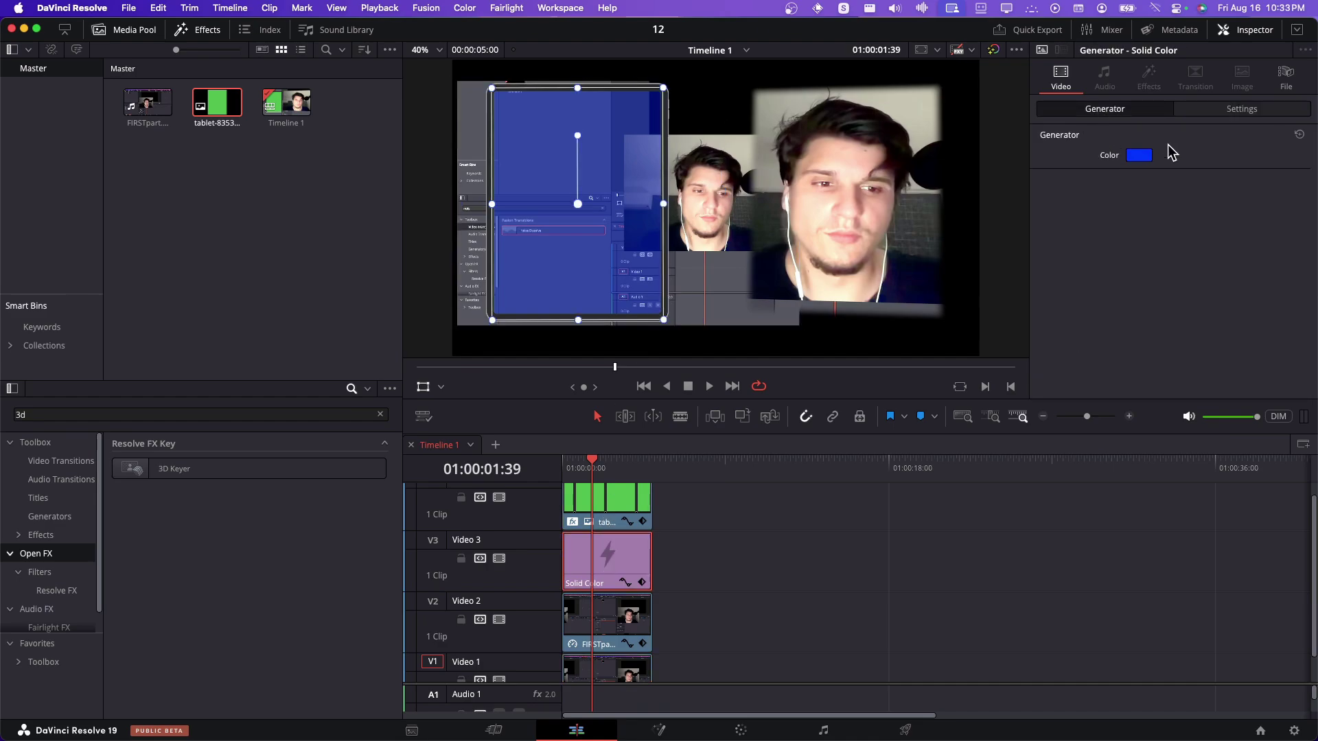
{"action": "left_click", "coordinate": [1208, 113]}
{"action": "scroll", "coordinate": [1167, 381], "scroll_direction": "down", "scroll_amount": 5}
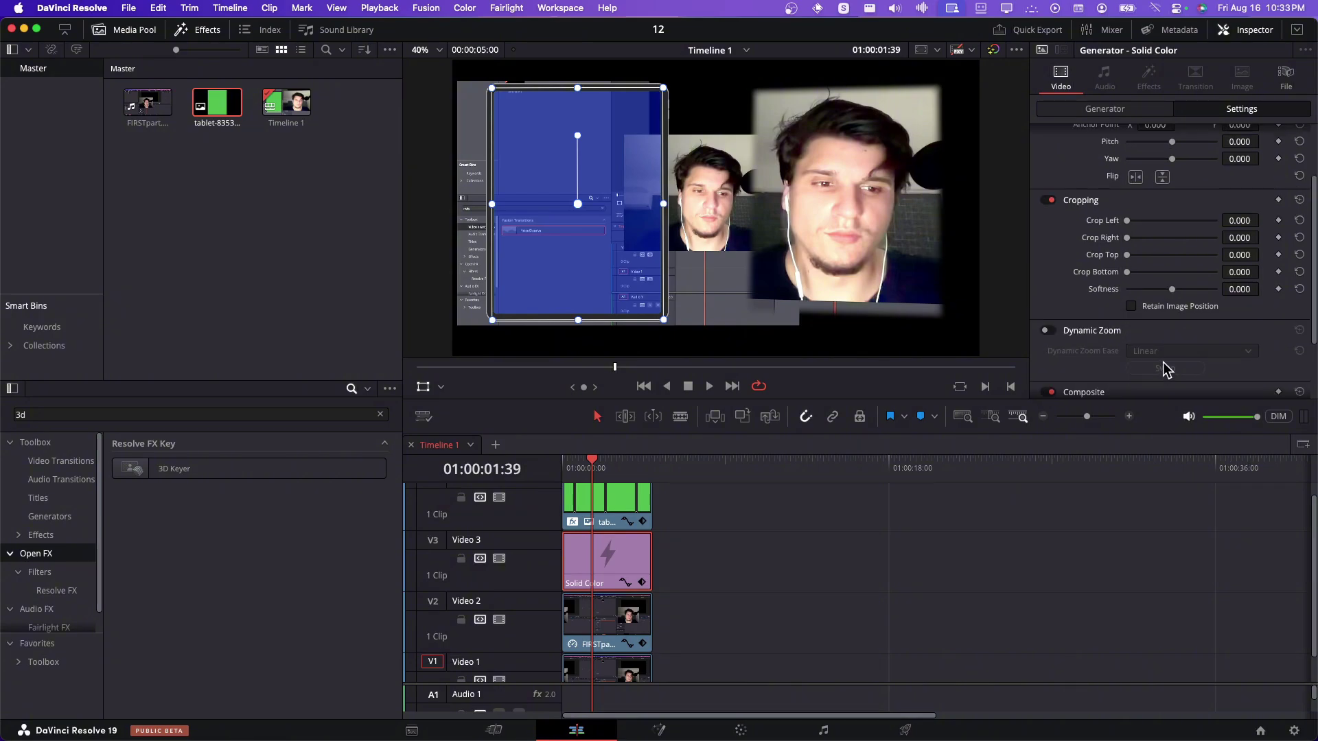
{"action": "left_click_drag", "start_coordinate": [1162, 348], "coordinate": [1165, 360]}
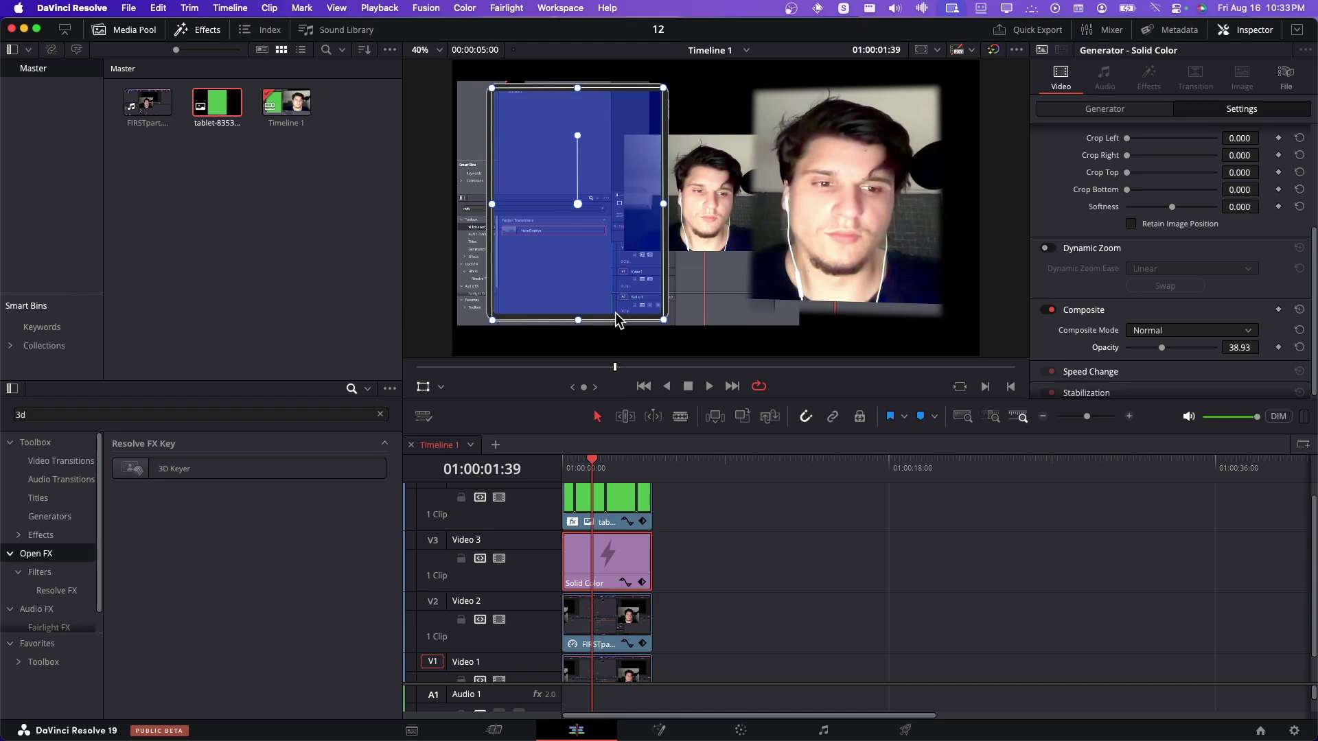
- Set the crop softness of the webcam cut-out on Video 2 to 6.870
{"action": "left_click", "coordinate": [615, 623]}
{"action": "left_click", "coordinate": [615, 671]}
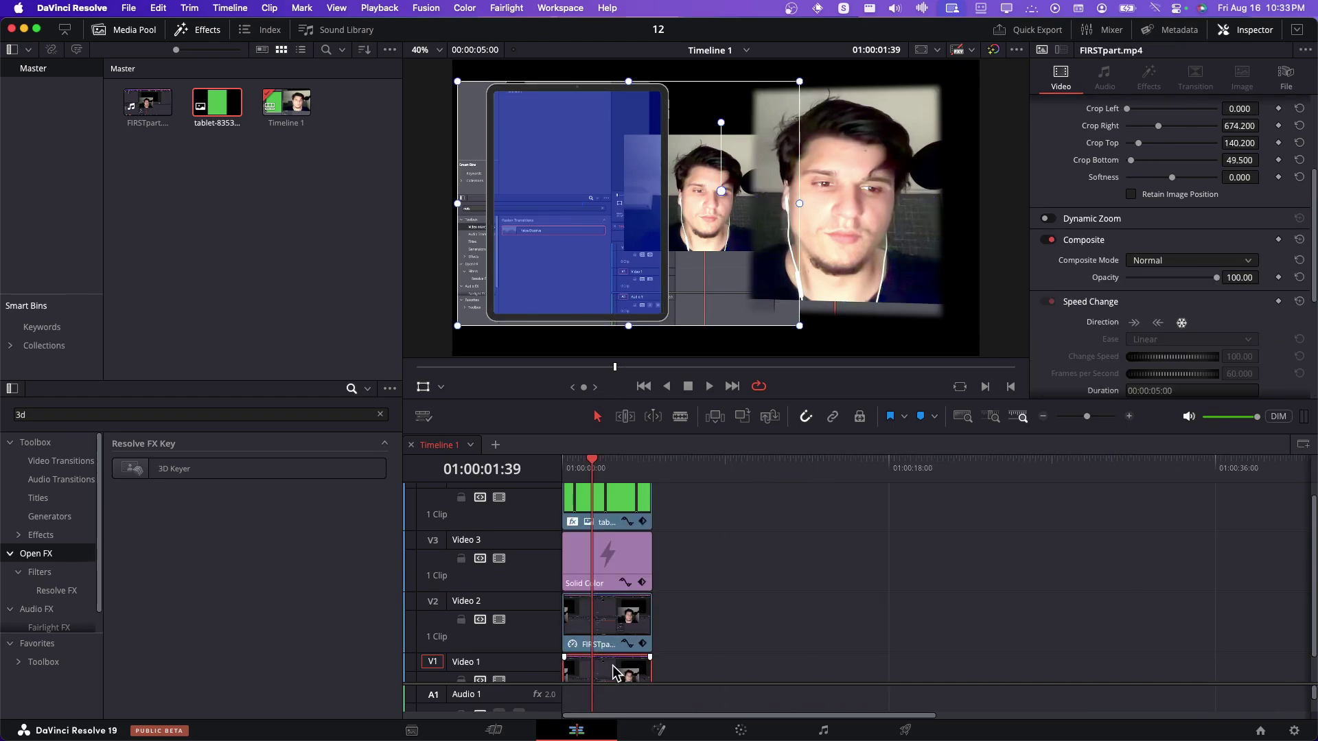
{"action": "left_click", "coordinate": [616, 644]}
{"action": "scroll", "coordinate": [1093, 216], "scroll_direction": "up", "scroll_amount": 3}
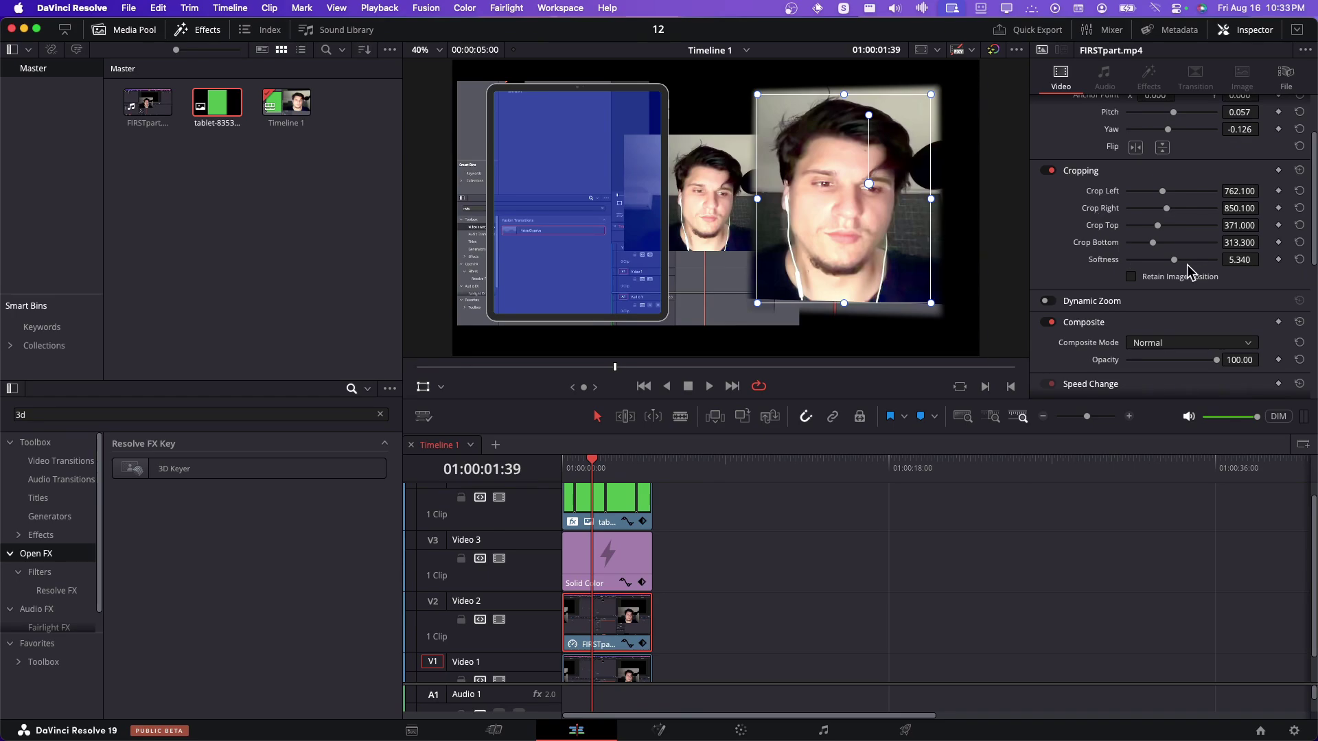
{"action": "left_click_drag", "start_coordinate": [1174, 260], "coordinate": [1173, 260]}
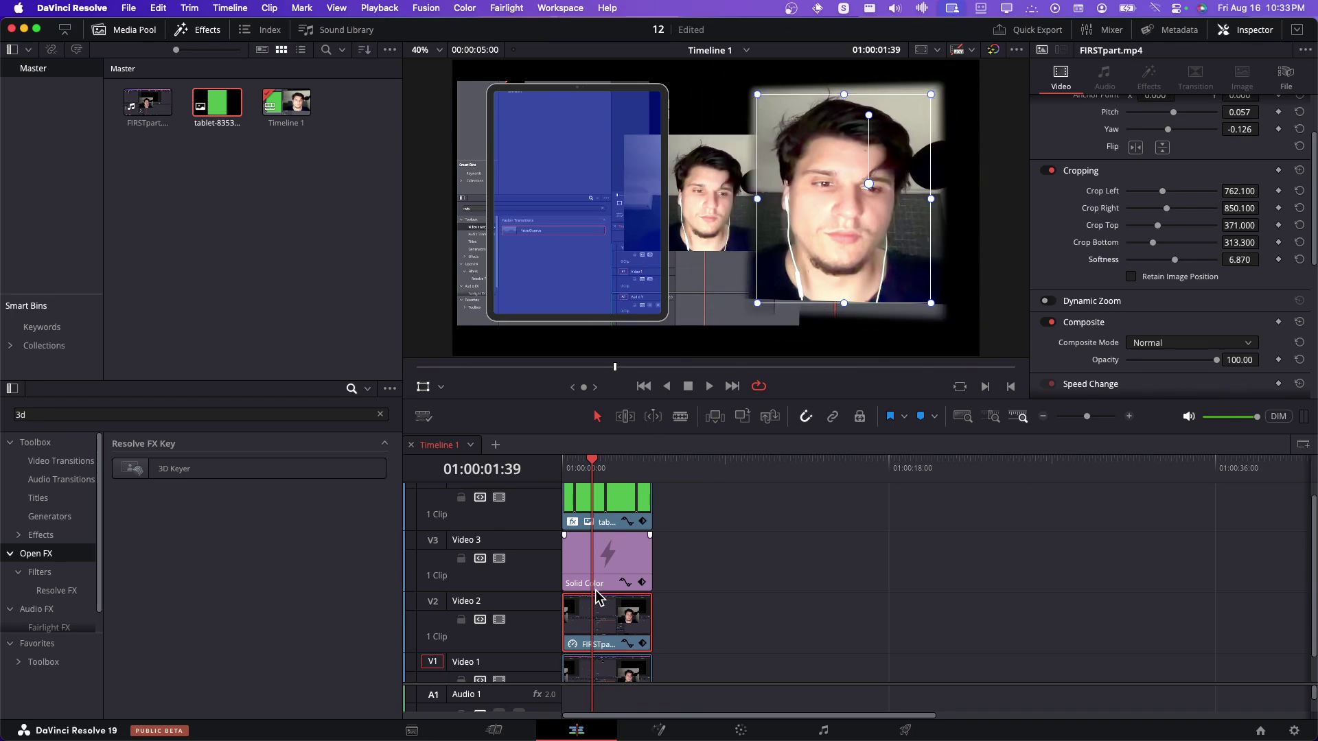
- Tilt the Video 1 clip to pitch 0.011 and yaw -0.103, and enlarge it to zoom 1.801 at position X 494.287, Y 67.244
{"action": "left_click", "coordinate": [615, 664]}
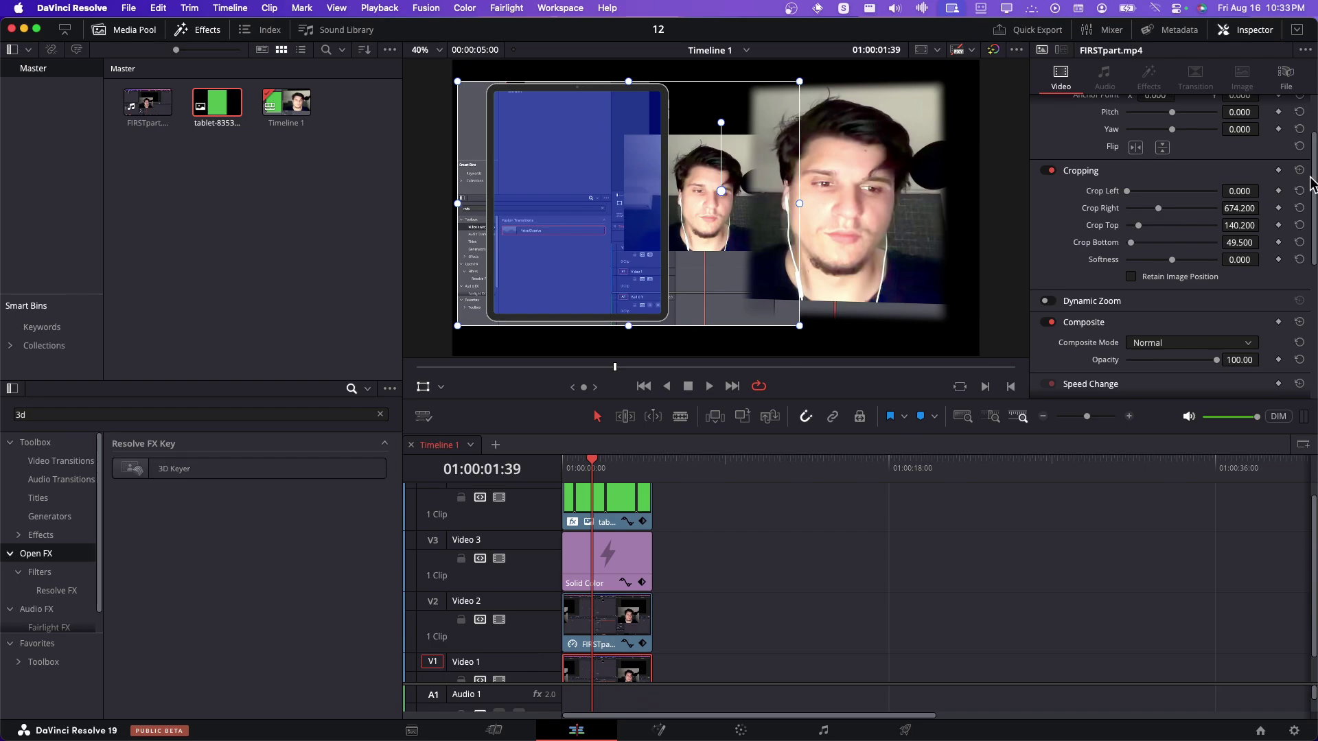
{"action": "scroll", "coordinate": [1210, 190], "scroll_direction": "up", "scroll_amount": 3}
{"action": "mouse_move", "coordinate": [1172, 194]}
{"action": "left_mouse_down"}
{"action": "mouse_move", "coordinate": [1166, 217]}
{"action": "mouse_move", "coordinate": [1173, 196]}
{"action": "left_mouse_up"}
{"action": "left_click_drag", "start_coordinate": [810, 325], "coordinate": [956, 373]}
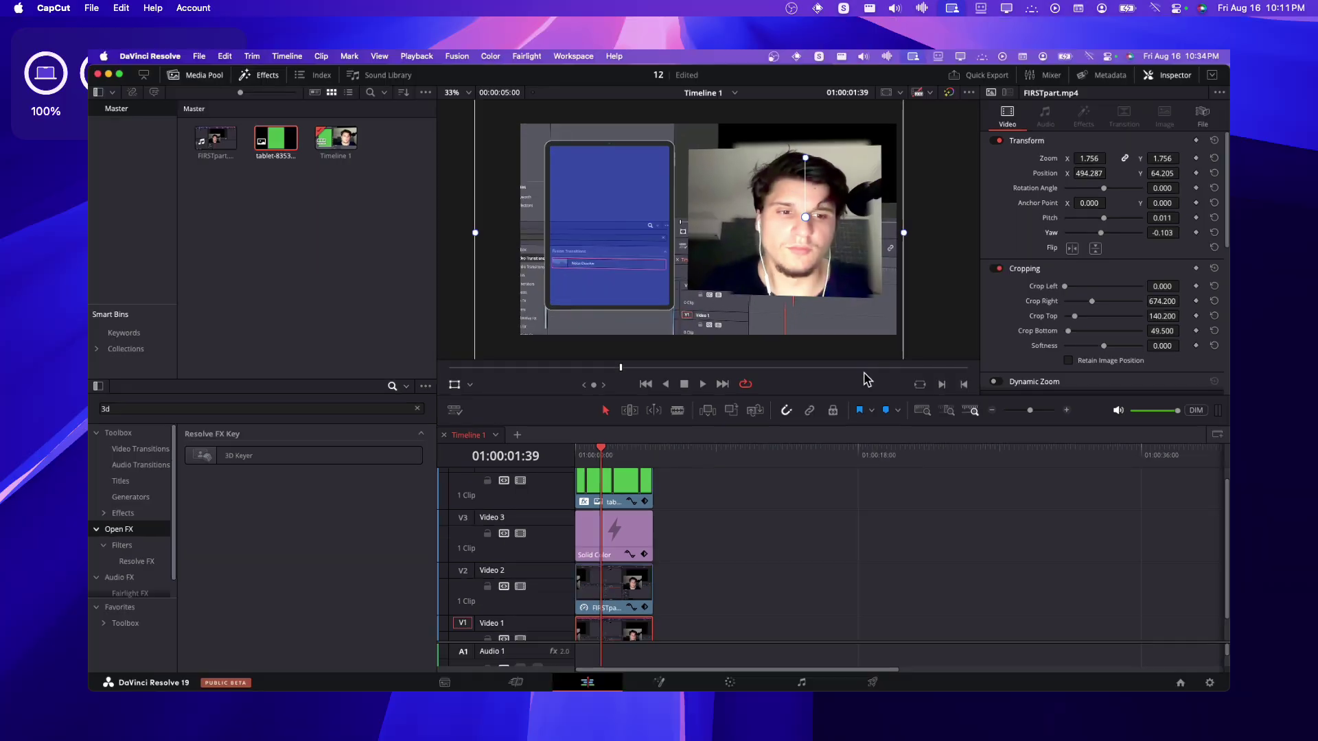
{"action": "left_click_drag", "start_coordinate": [543, 341], "coordinate": [539, 357]}
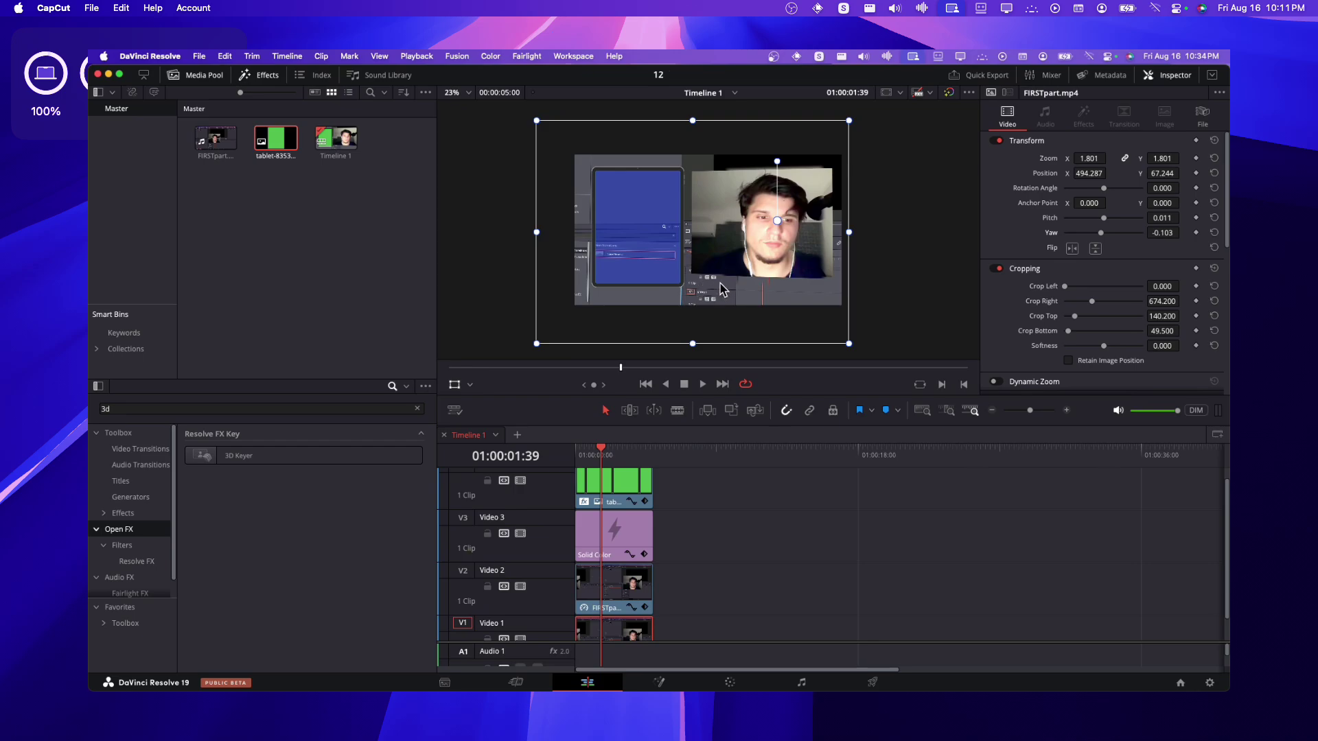
- Clear the effects search and apply Gaussian Blur from Resolve FX Blur to the Video 1 clip
{"action": "left_click", "coordinate": [150, 497]}
{"action": "left_click", "coordinate": [121, 545]}
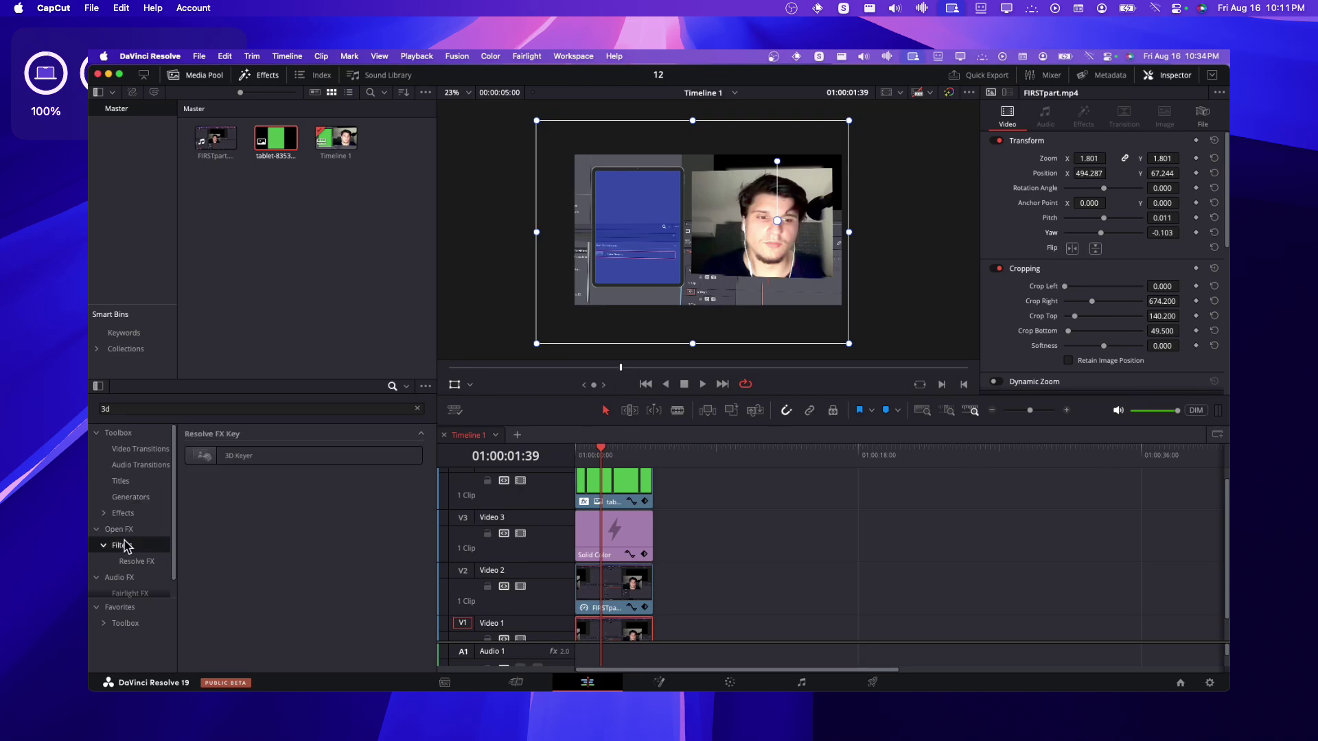
{"action": "left_click", "coordinate": [128, 531]}
{"action": "left_click", "coordinate": [419, 410]}
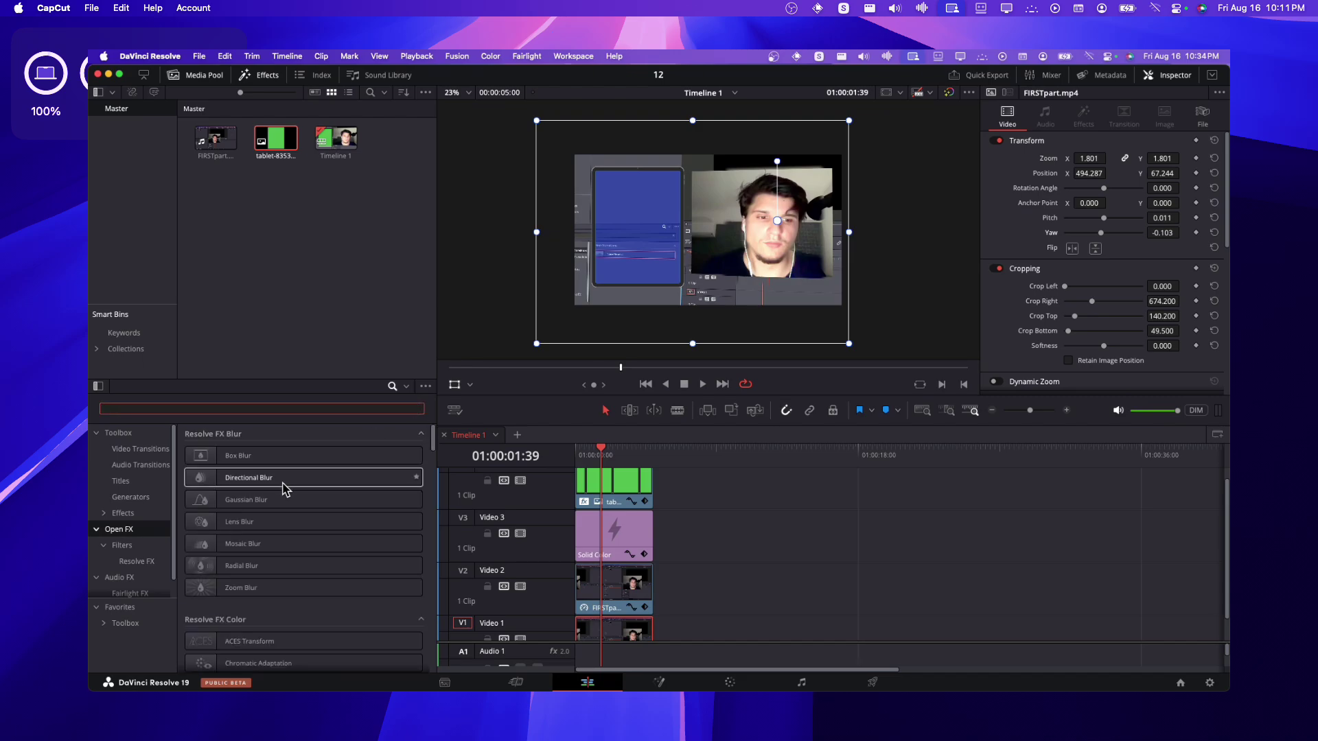
{"action": "left_click_drag", "start_coordinate": [266, 500], "coordinate": [604, 623]}
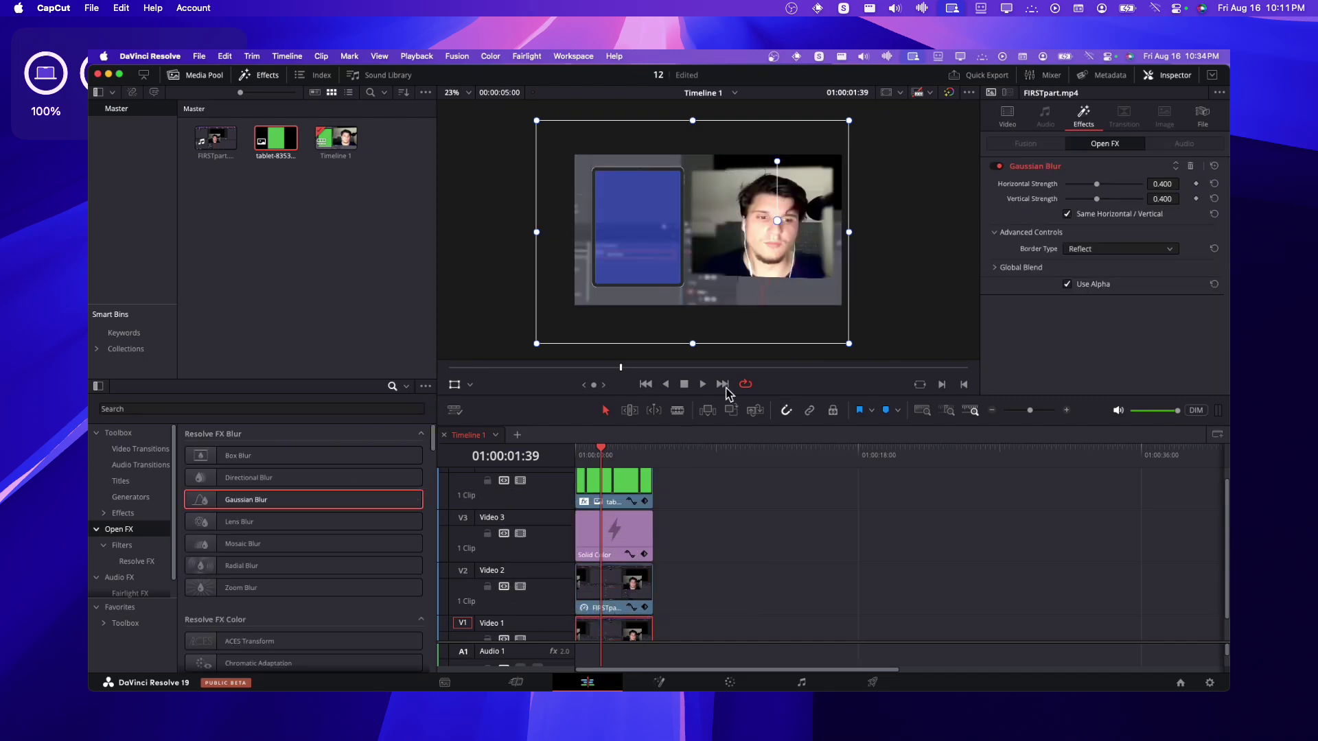
- Set the horizontal and vertical Gaussian Blur strength of the Video 1 clip to 0.303
{"action": "left_click_drag", "start_coordinate": [1091, 199], "coordinate": [1076, 199]}
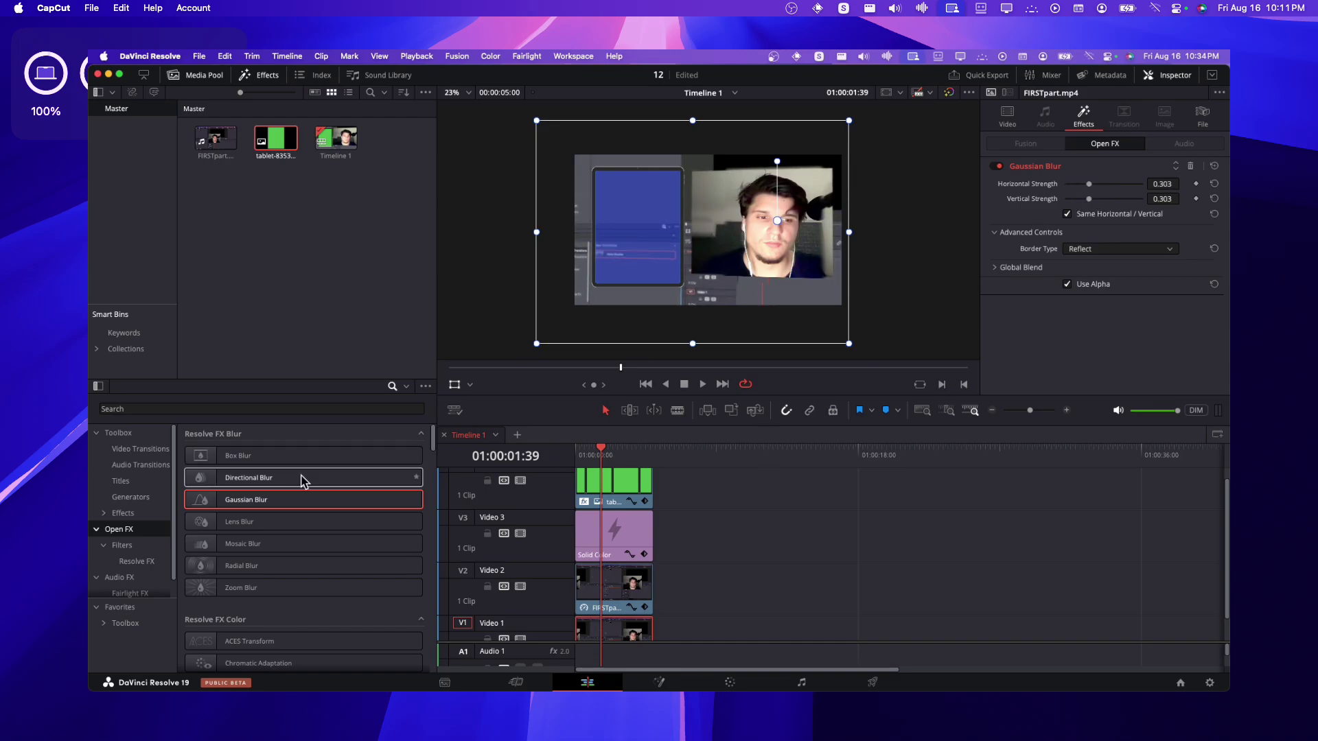
{"action": "scroll", "coordinate": [308, 504], "scroll_direction": "down", "scroll_amount": 5}
{"action": "scroll", "coordinate": [312, 502], "scroll_direction": "up", "scroll_amount": 5}
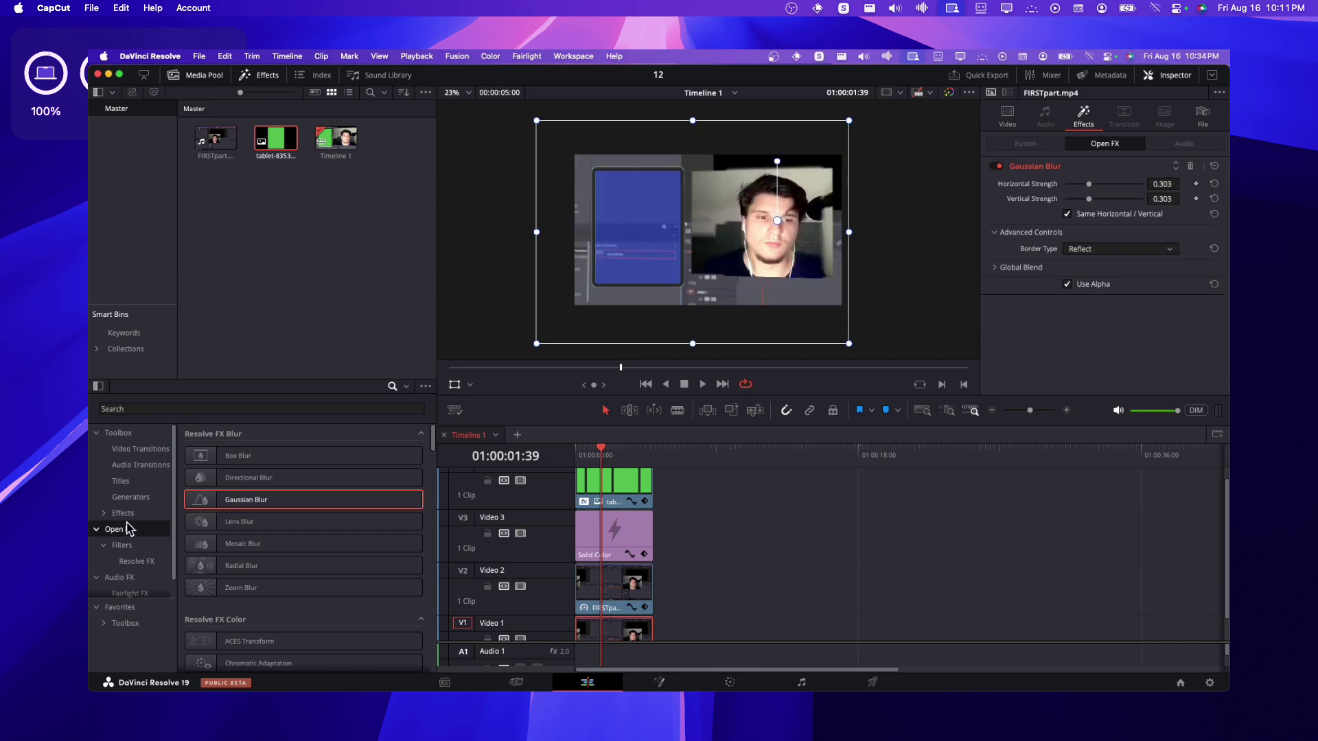
- Add a Four Color Gradient generator to Video 2, past the end of the existing clips
{"action": "left_click", "coordinate": [130, 497]}
{"action": "scroll", "coordinate": [199, 524], "scroll_direction": "down", "scroll_amount": 2}
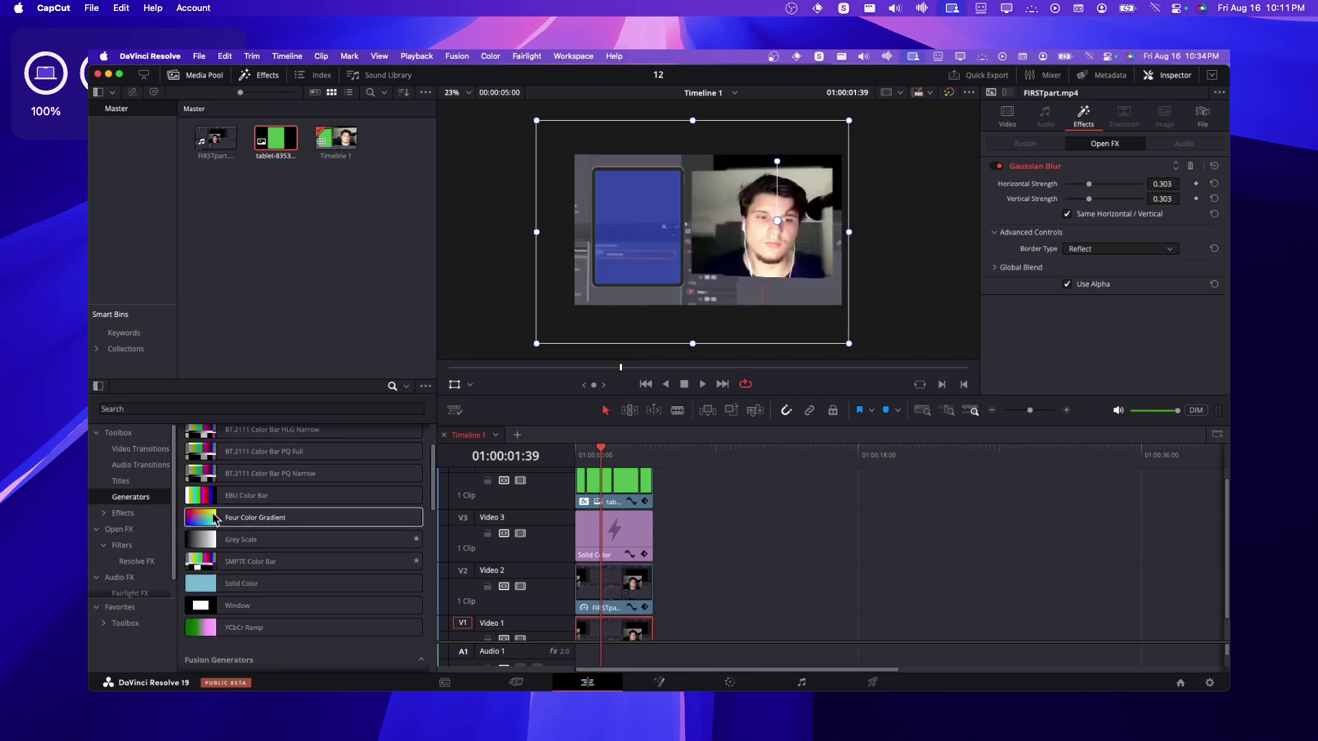
{"action": "left_click_drag", "start_coordinate": [209, 552], "coordinate": [735, 580]}
- Move the tablet, Solid Color and webcam clips together up to Video 7, Video 6 and Video 5
{"action": "left_click_drag", "start_coordinate": [692, 540], "coordinate": [685, 595]}
{"action": "scroll", "coordinate": [618, 480], "scroll_direction": "up", "scroll_amount": 1}
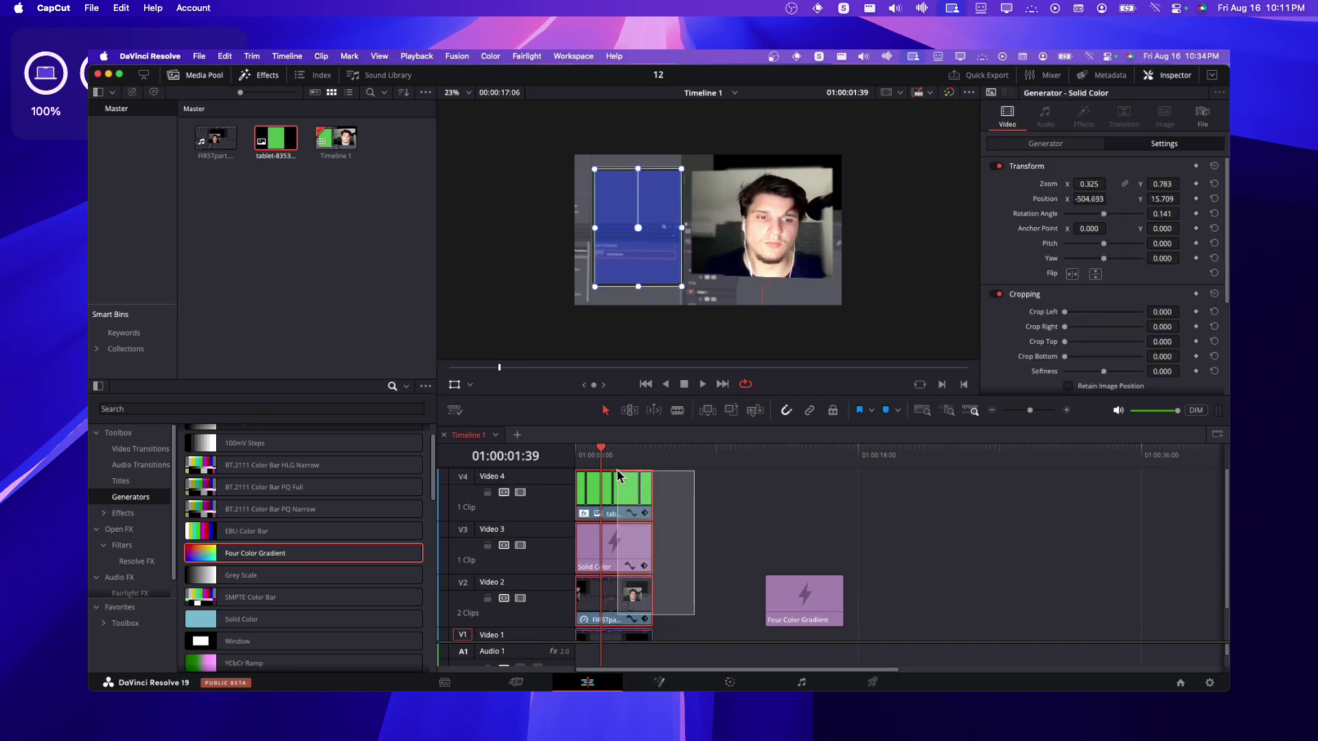
{"action": "left_click_drag", "start_coordinate": [617, 474], "coordinate": [645, 552]}
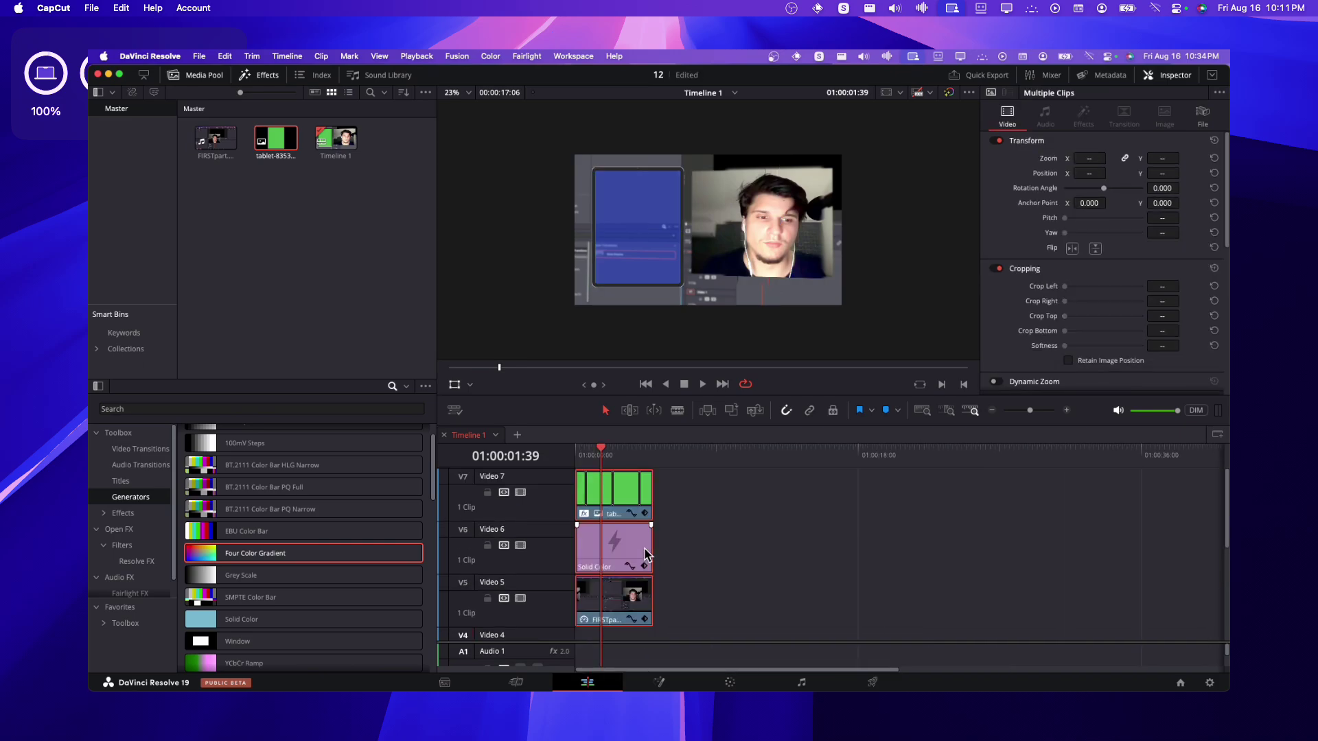
- Move the Four Color Gradient clip to the timeline start on Video 2, directly above the Video 1 clip
{"action": "scroll", "coordinate": [995, 538], "scroll_direction": "down", "scroll_amount": 5}
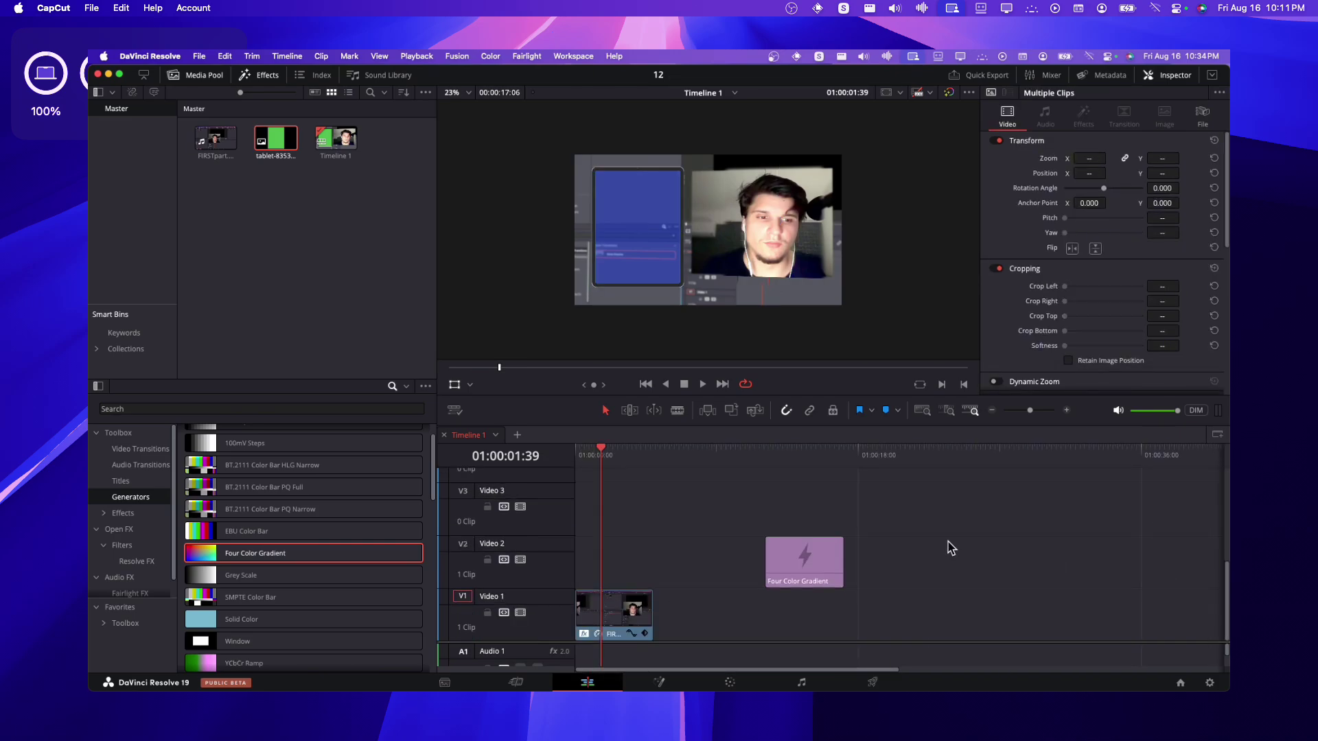
{"action": "left_click_drag", "start_coordinate": [769, 556], "coordinate": [621, 556]}
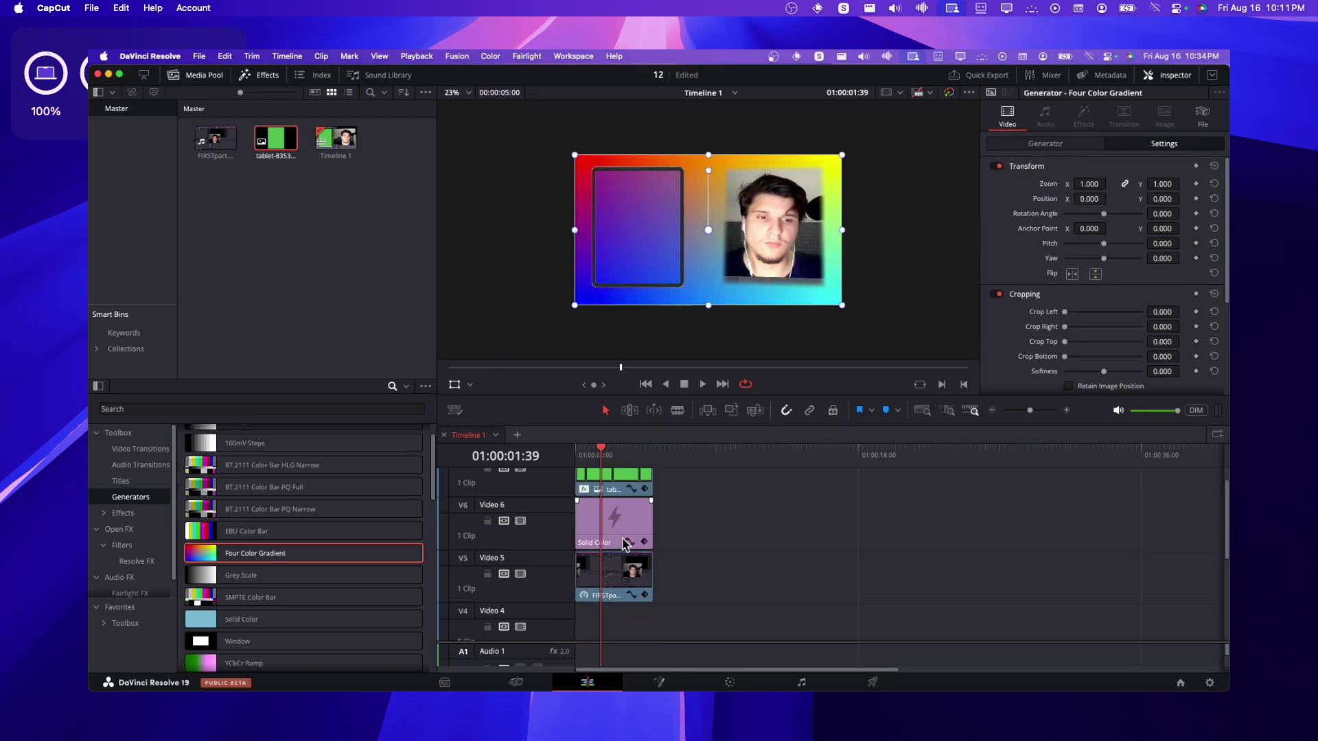
{"action": "key", "text": "super+z"}
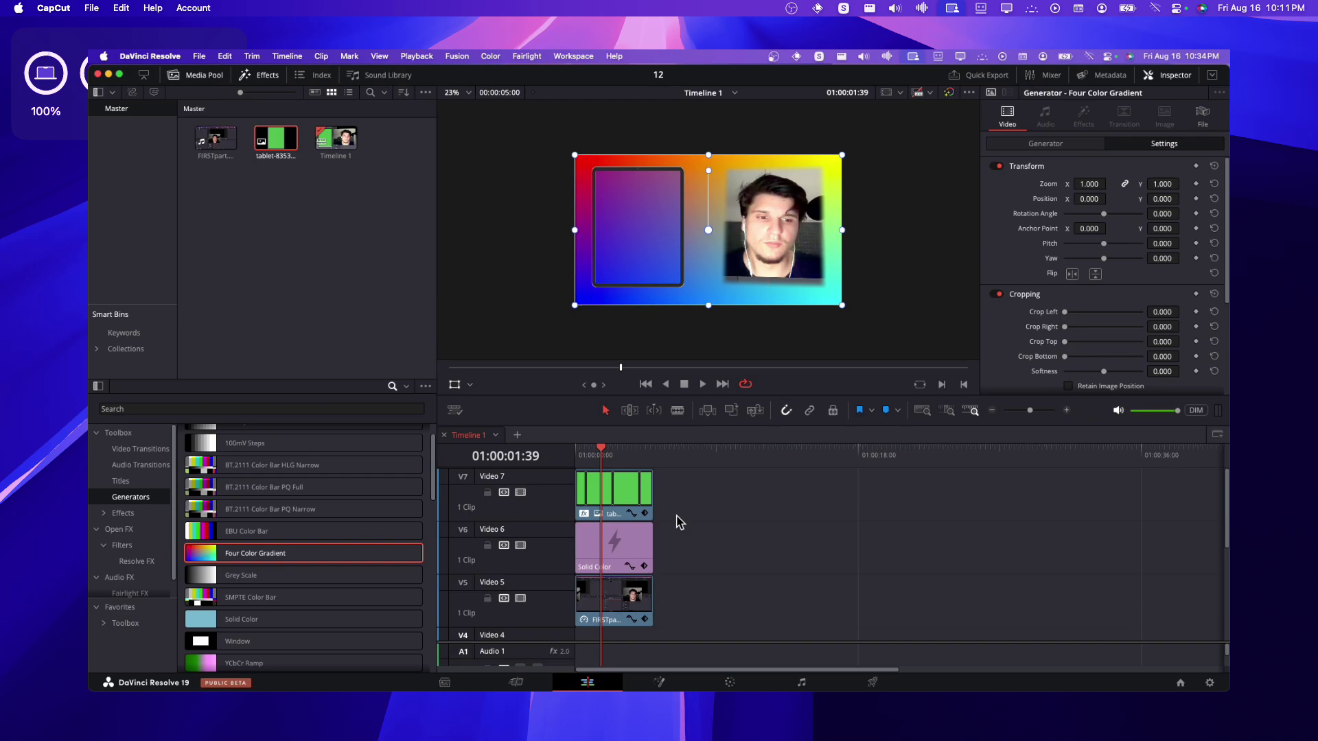
- Reduce the Four Color Gradient clip's opacity to 18.32
{"action": "scroll", "coordinate": [677, 523], "scroll_direction": "down", "scroll_amount": 5}
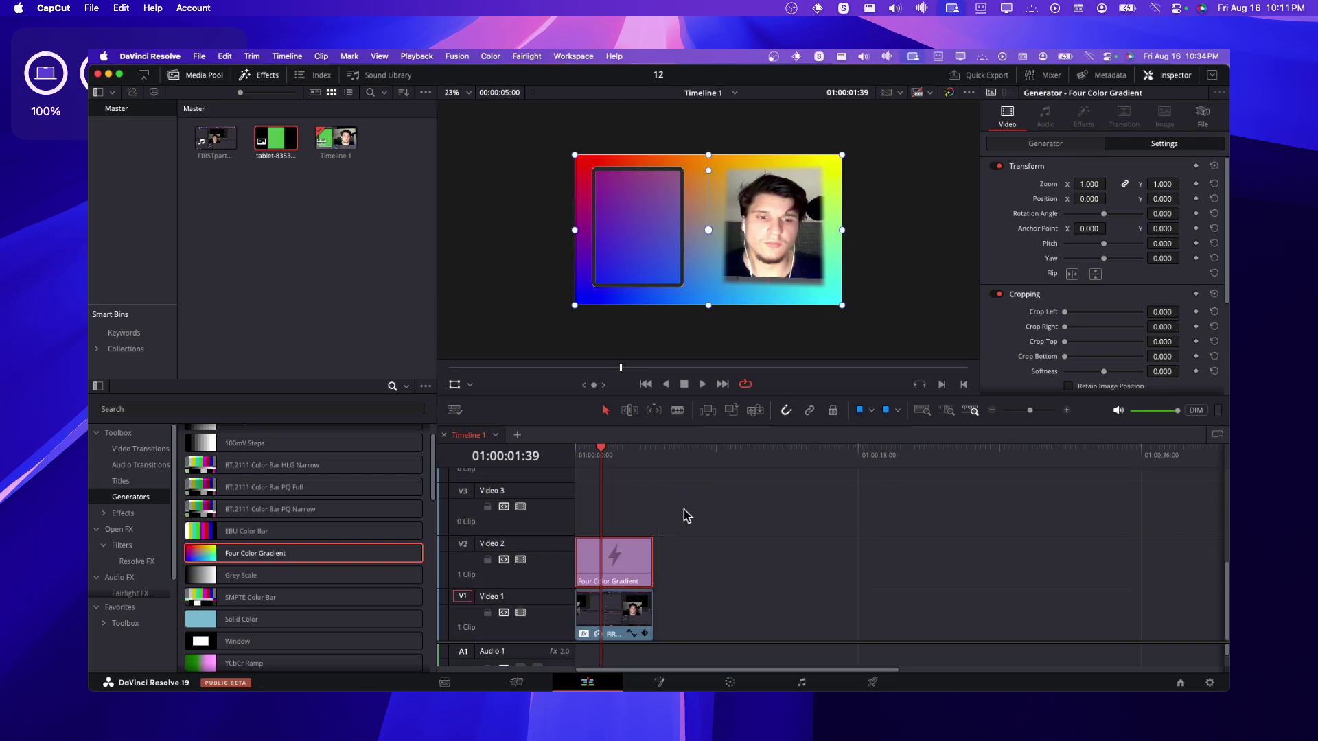
{"action": "scroll", "coordinate": [1134, 296], "scroll_direction": "down", "scroll_amount": 5}
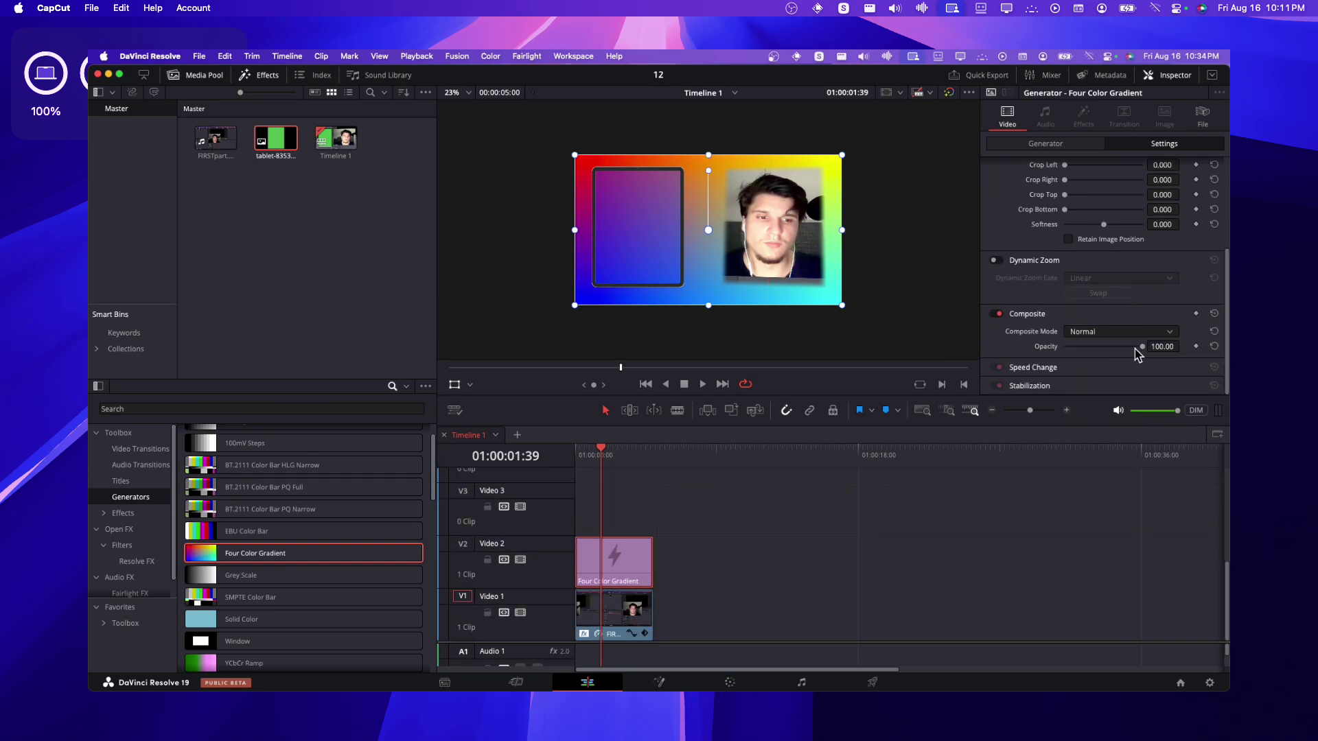
{"action": "left_click_drag", "start_coordinate": [1135, 349], "coordinate": [1080, 353]}
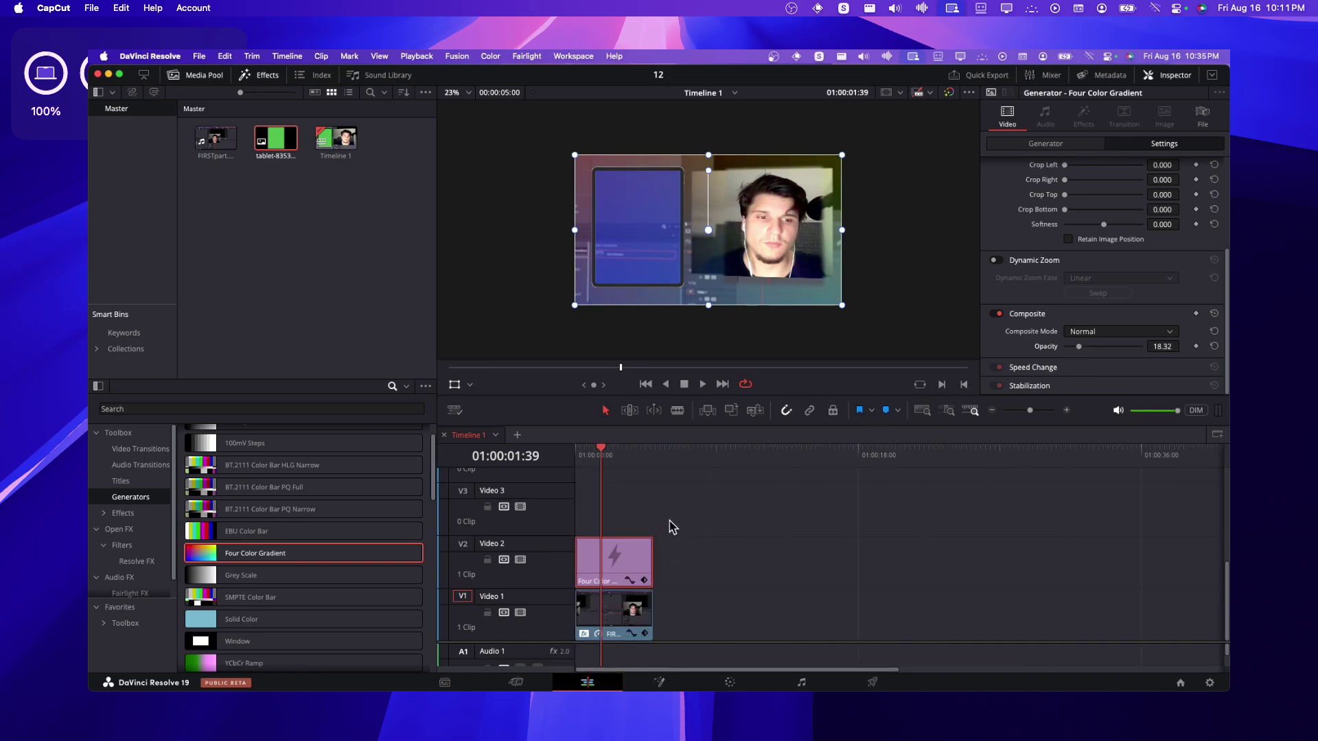
- Set the Solid Color clip's opacity to 58.78 and check the tablet clip's cropping and composite settings
{"action": "scroll", "coordinate": [672, 525], "scroll_direction": "up", "scroll_amount": 5}
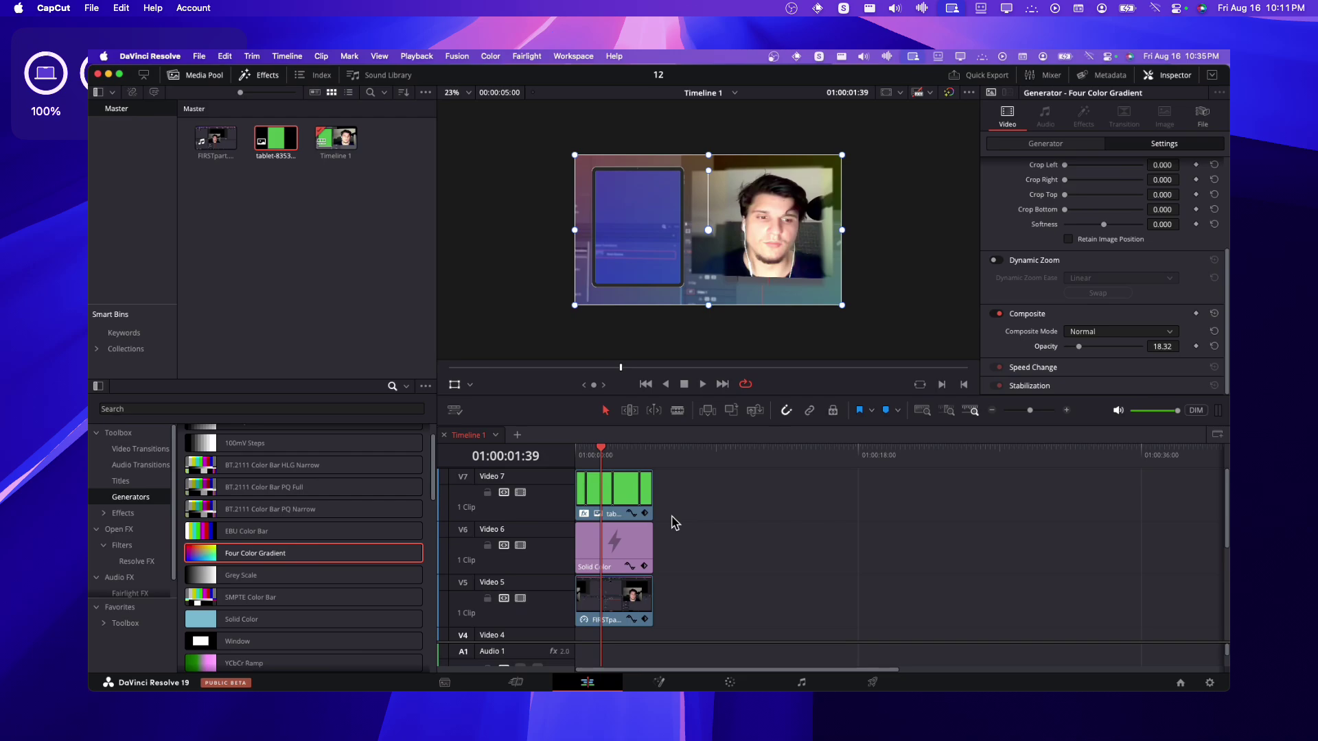
{"action": "left_click", "coordinate": [639, 542]}
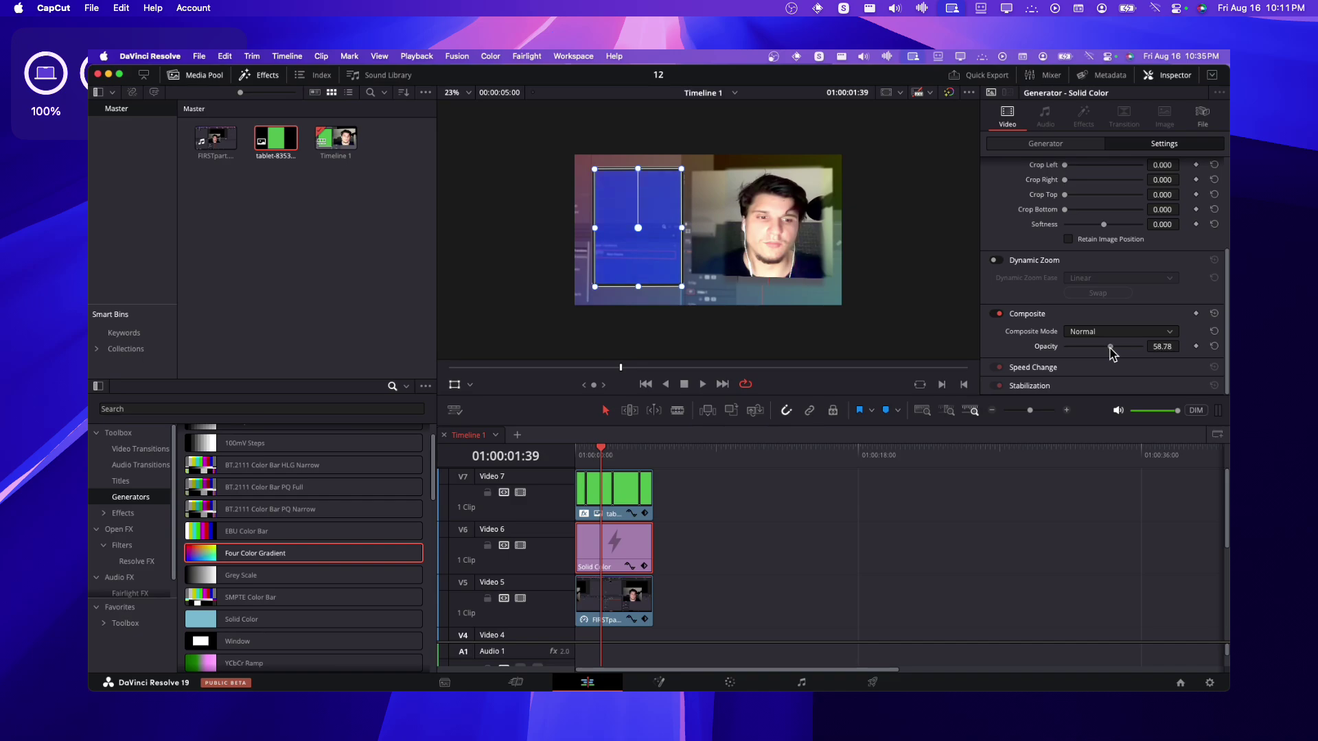
{"action": "left_click", "coordinate": [608, 498]}
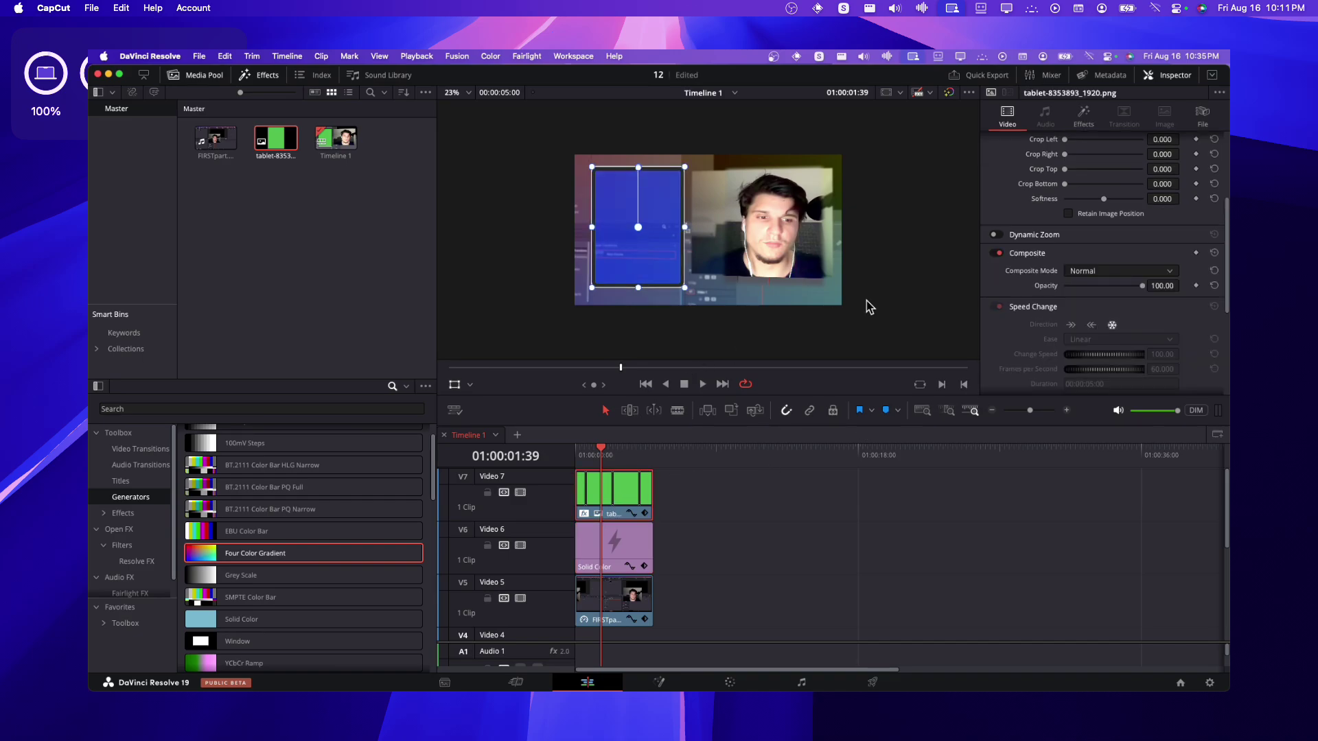
{"action": "scroll", "coordinate": [1080, 283], "scroll_direction": "up", "scroll_amount": 2}
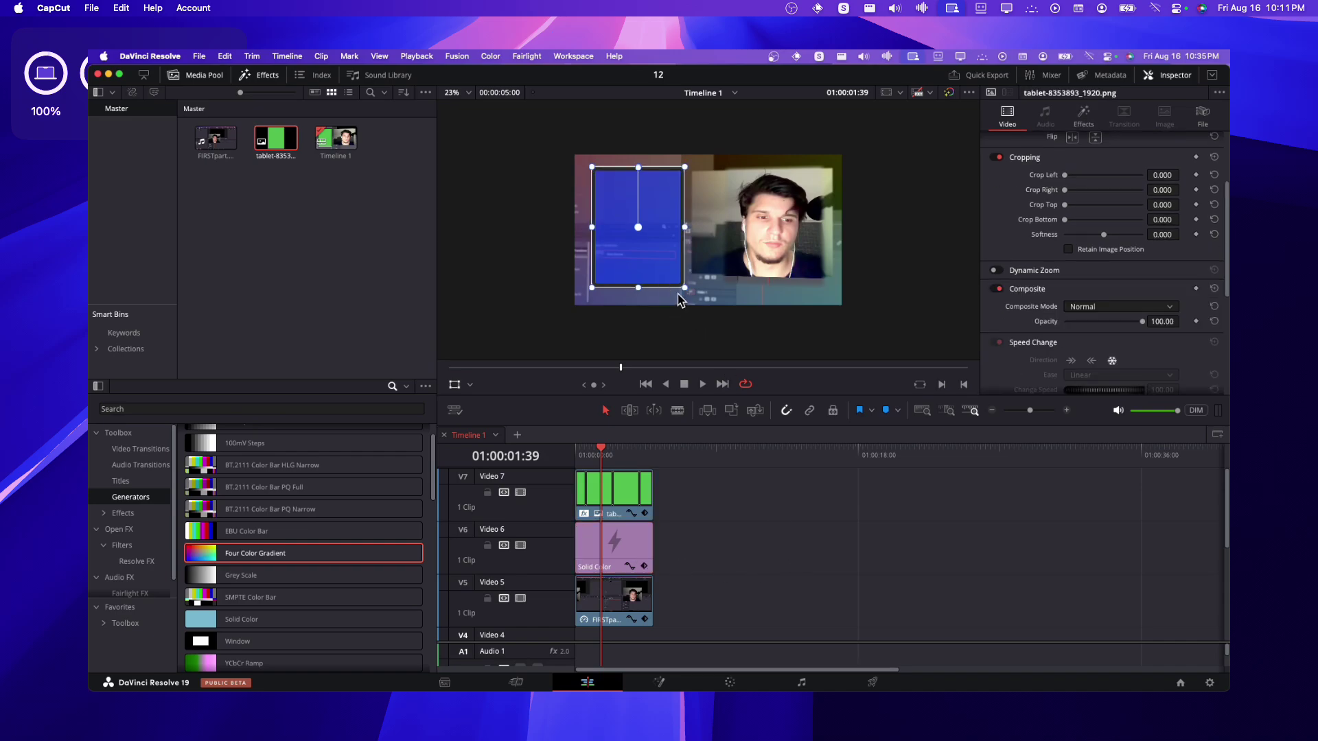
{"action": "left_click_drag", "start_coordinate": [662, 501], "coordinate": [633, 547]}
{"action": "right_click", "coordinate": [633, 542]}
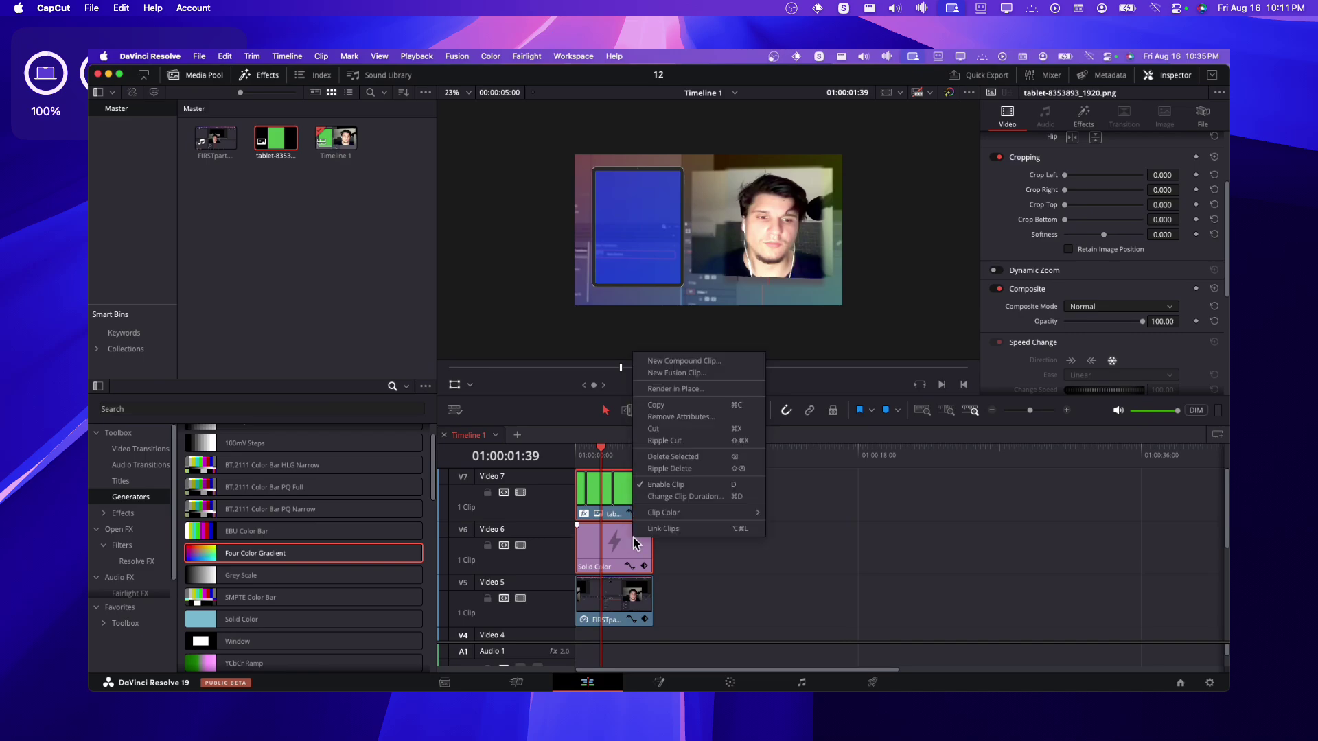
{"action": "left_click", "coordinate": [683, 361]}
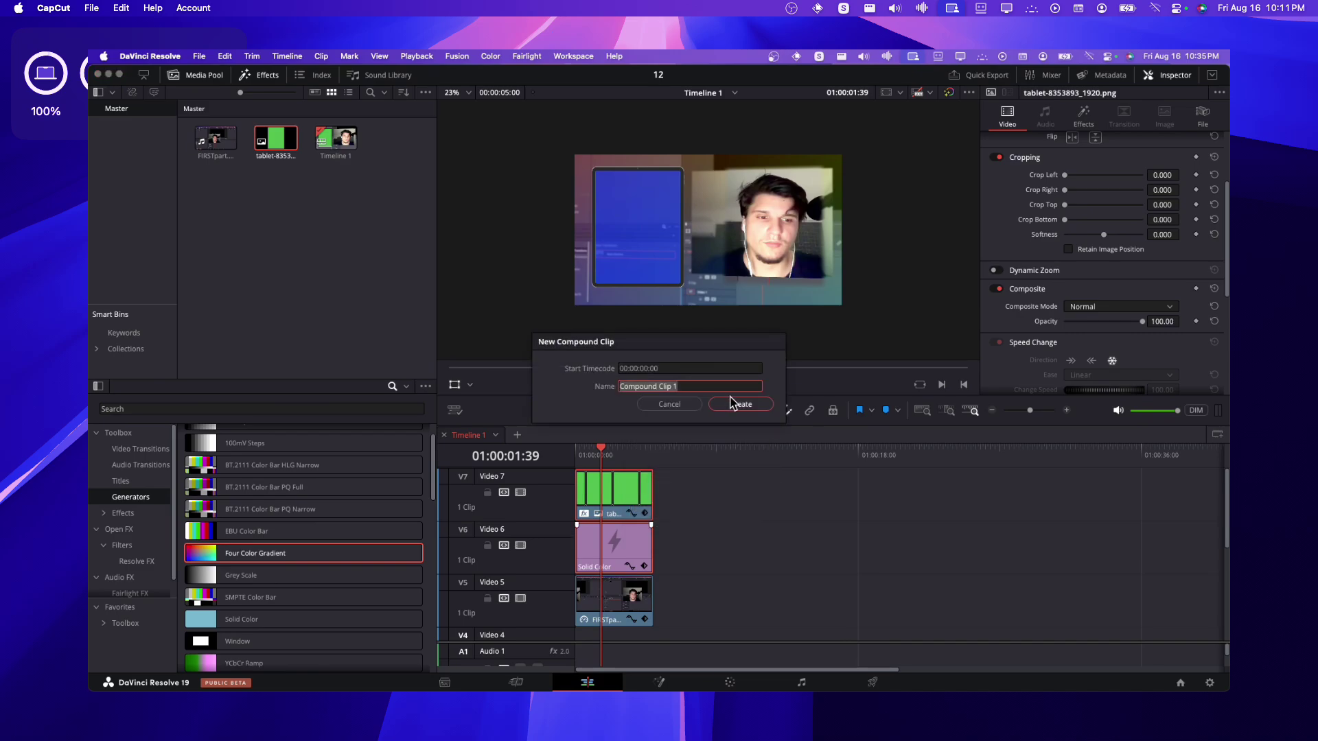
{"action": "type", "text": "Igo"}
{"action": "left_click", "coordinate": [696, 405]}
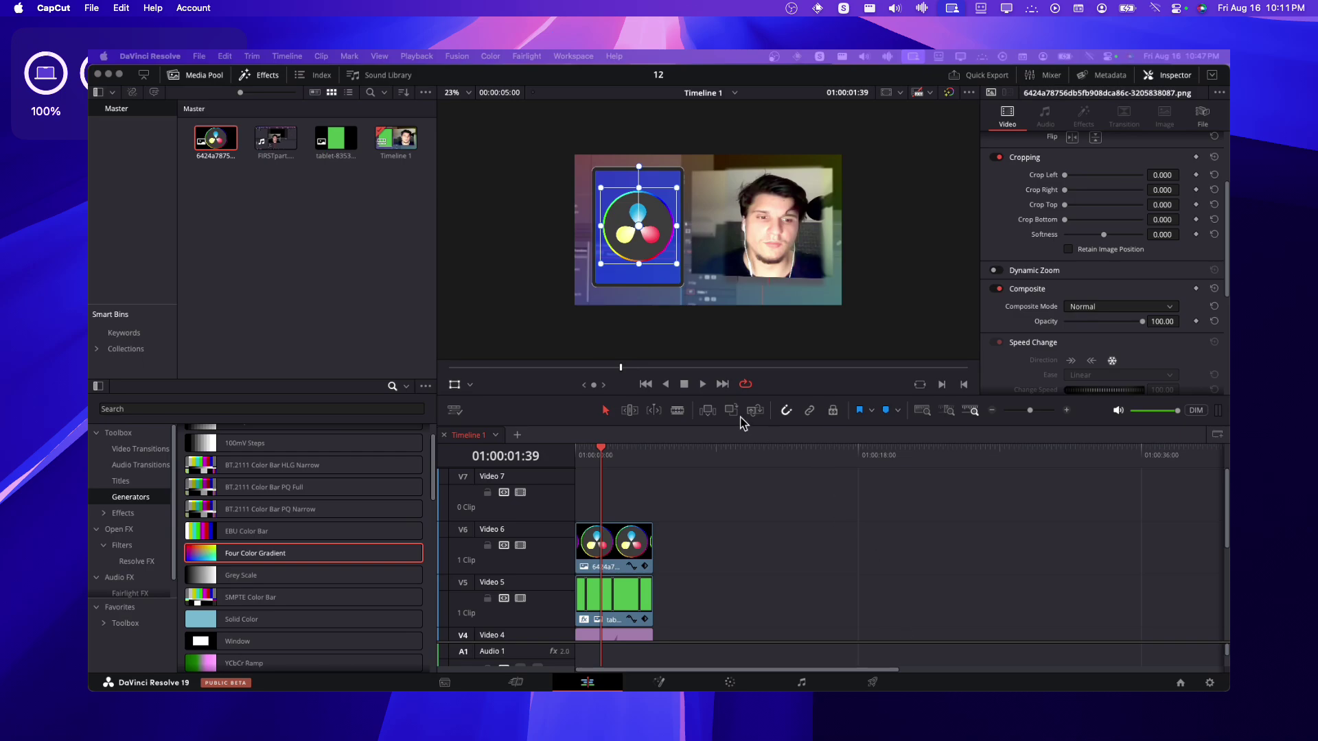
- Combine the logo, tablet and Solid Color clips on Video 6, 5 and 4 into a compound clip named "color"
{"action": "scroll", "coordinate": [696, 535], "scroll_direction": "right", "scroll_amount": 3}
{"action": "left_click_drag", "start_coordinate": [657, 551], "coordinate": [630, 618]}
{"action": "right_click", "coordinate": [629, 600]}
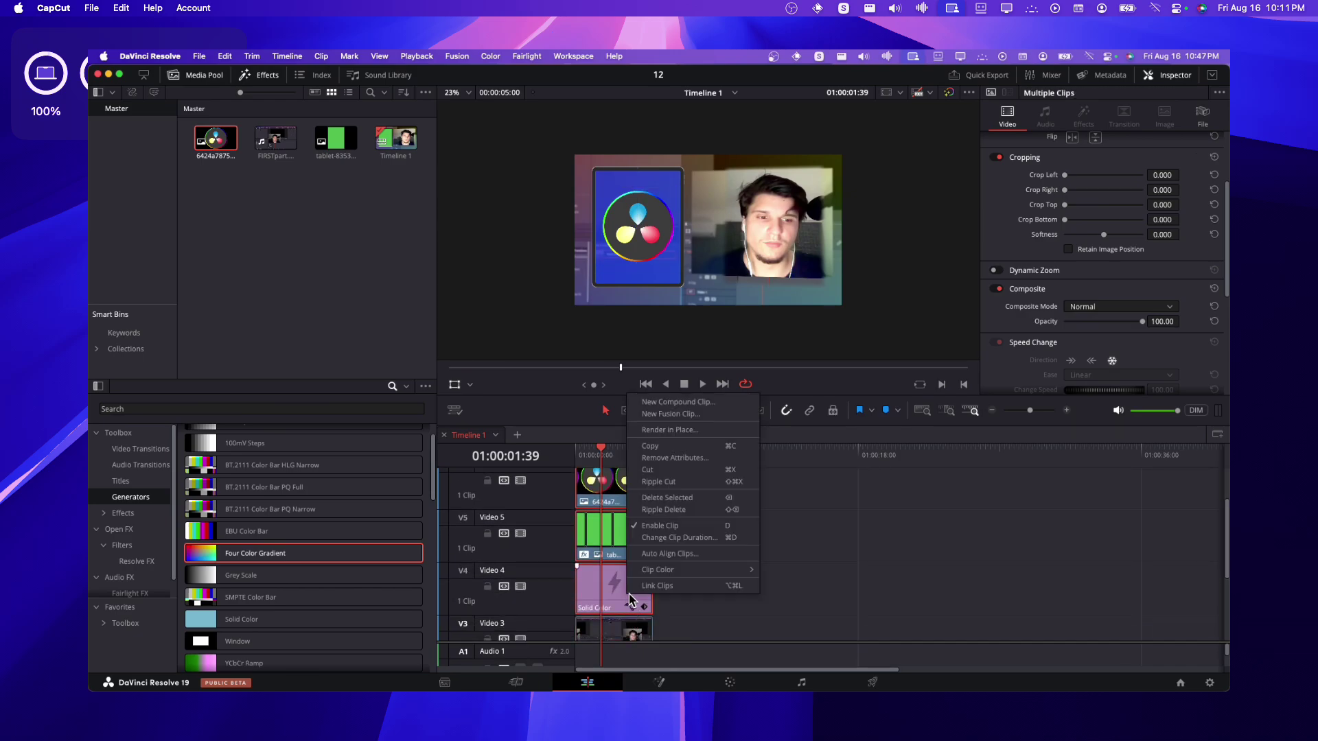
{"action": "left_click", "coordinate": [669, 402]}
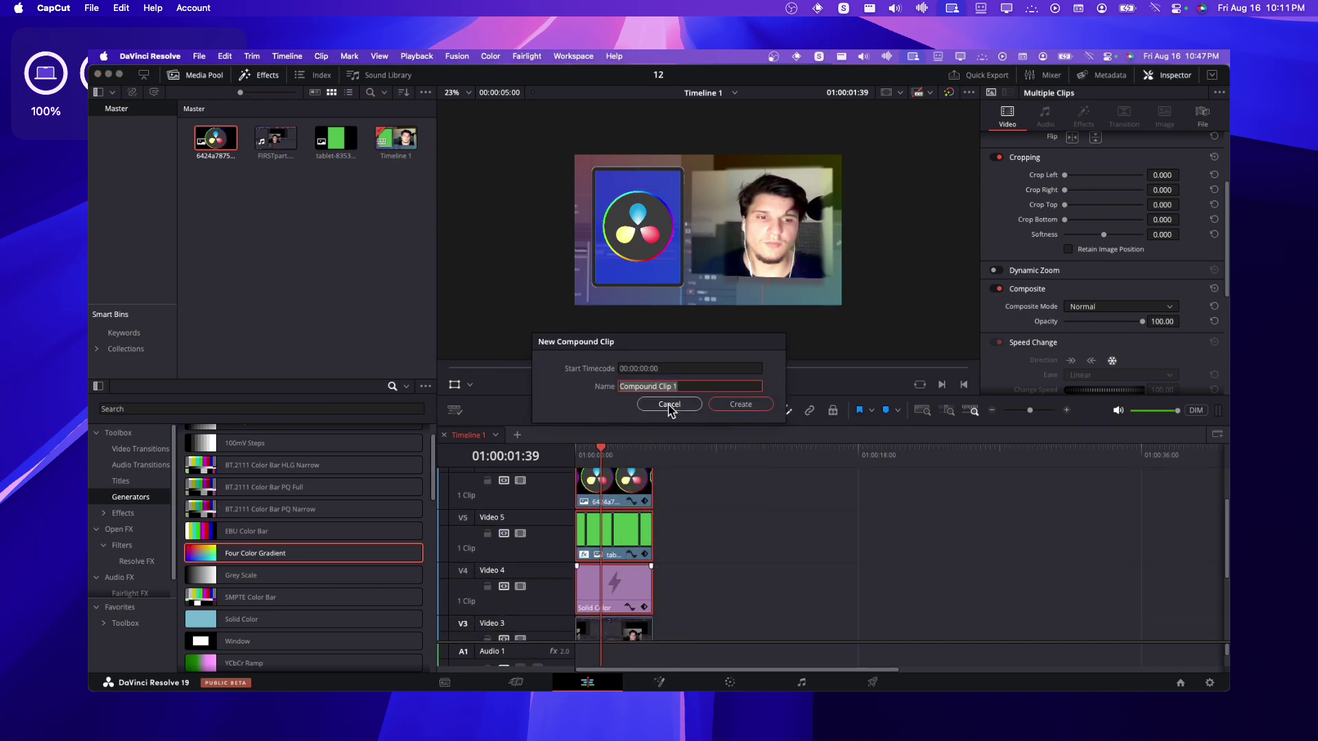
{"action": "type", "text": "color"}
{"action": "left_click", "coordinate": [712, 405]}
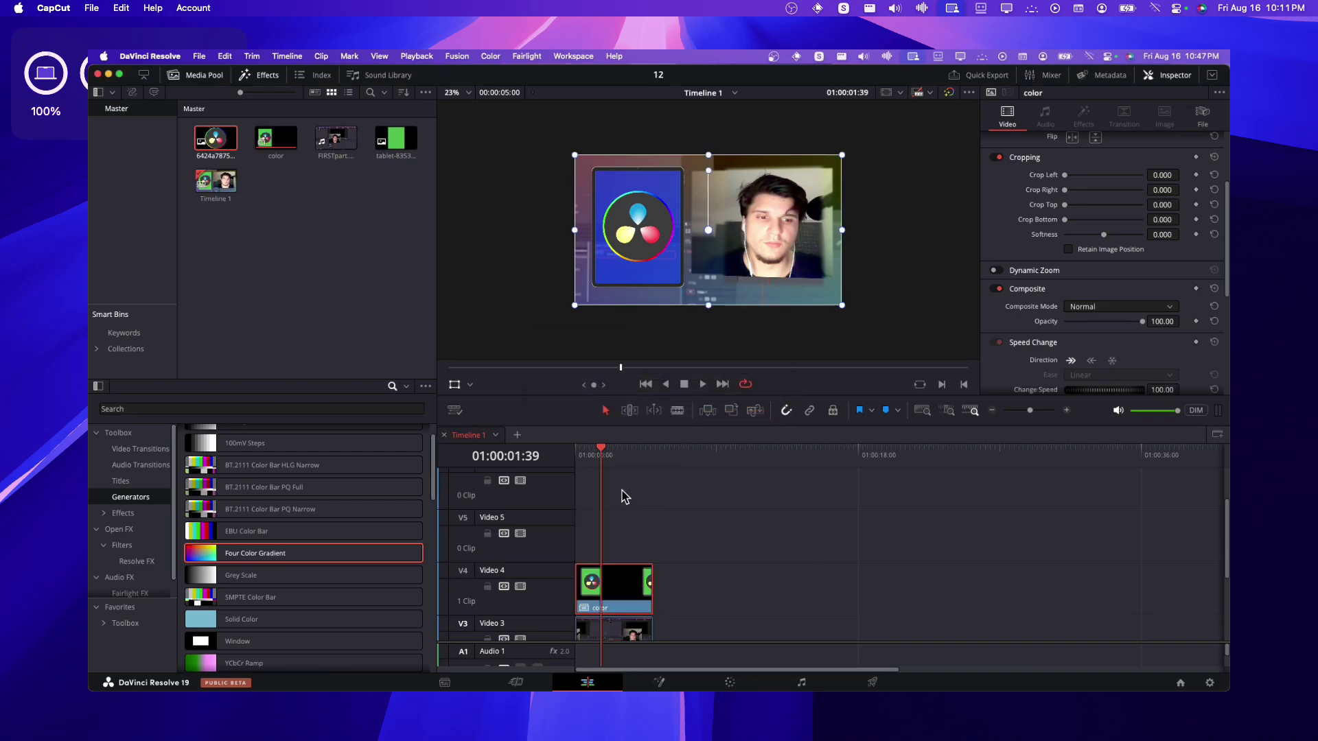
- Shrink the "color" compound clip, reduce its height slightly, and place it in the upper-left part of the video frame
{"action": "left_click_drag", "start_coordinate": [662, 295], "coordinate": [633, 288]}
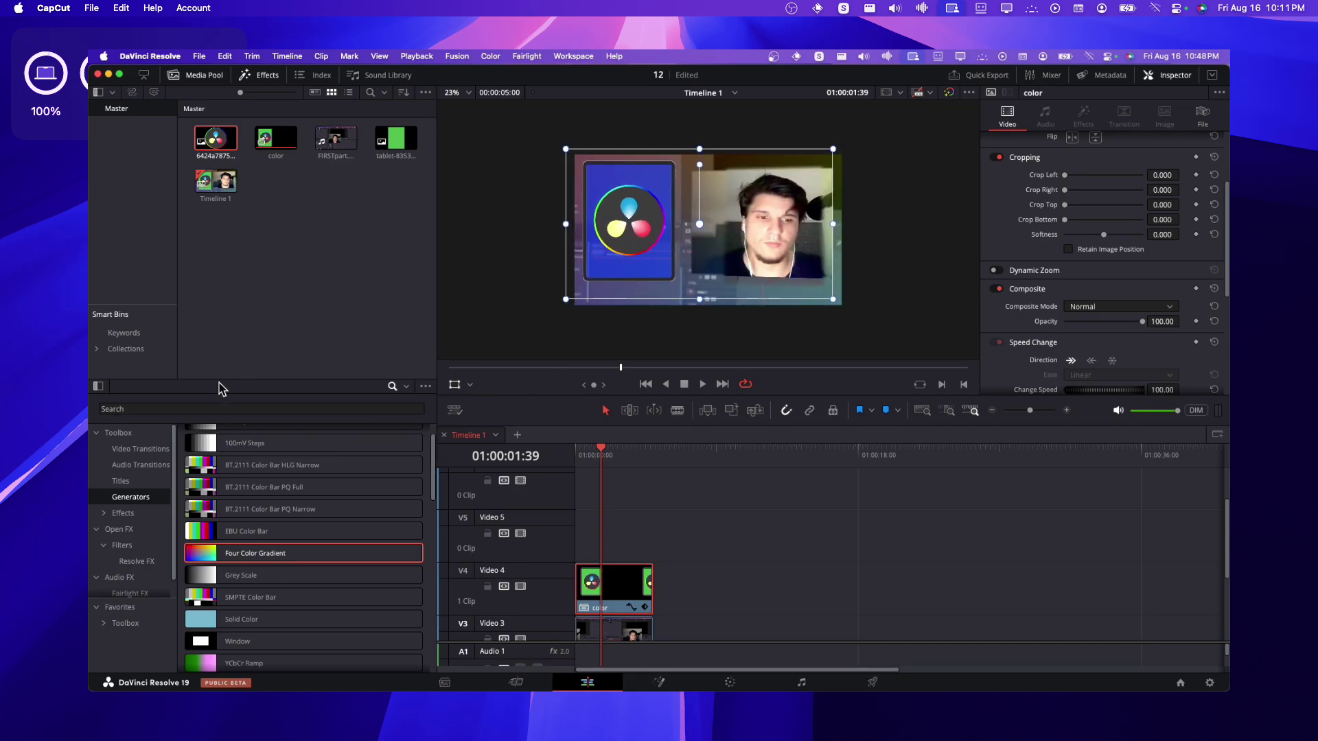
{"action": "left_click_drag", "start_coordinate": [833, 299], "coordinate": [733, 260]}
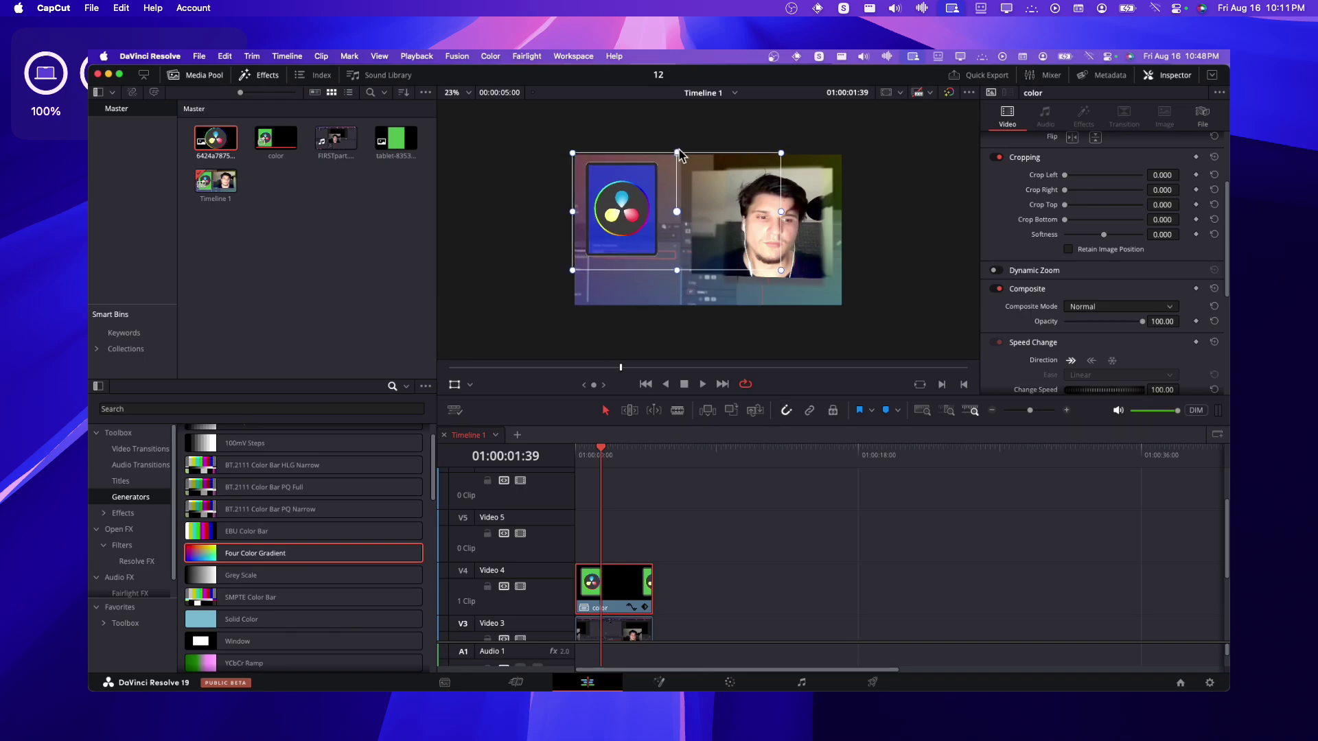
{"action": "mouse_move", "coordinate": [678, 154]}
{"action": "left_mouse_down"}
{"action": "mouse_move", "coordinate": [678, 180]}
{"action": "mouse_move", "coordinate": [678, 163]}
{"action": "left_mouse_up"}
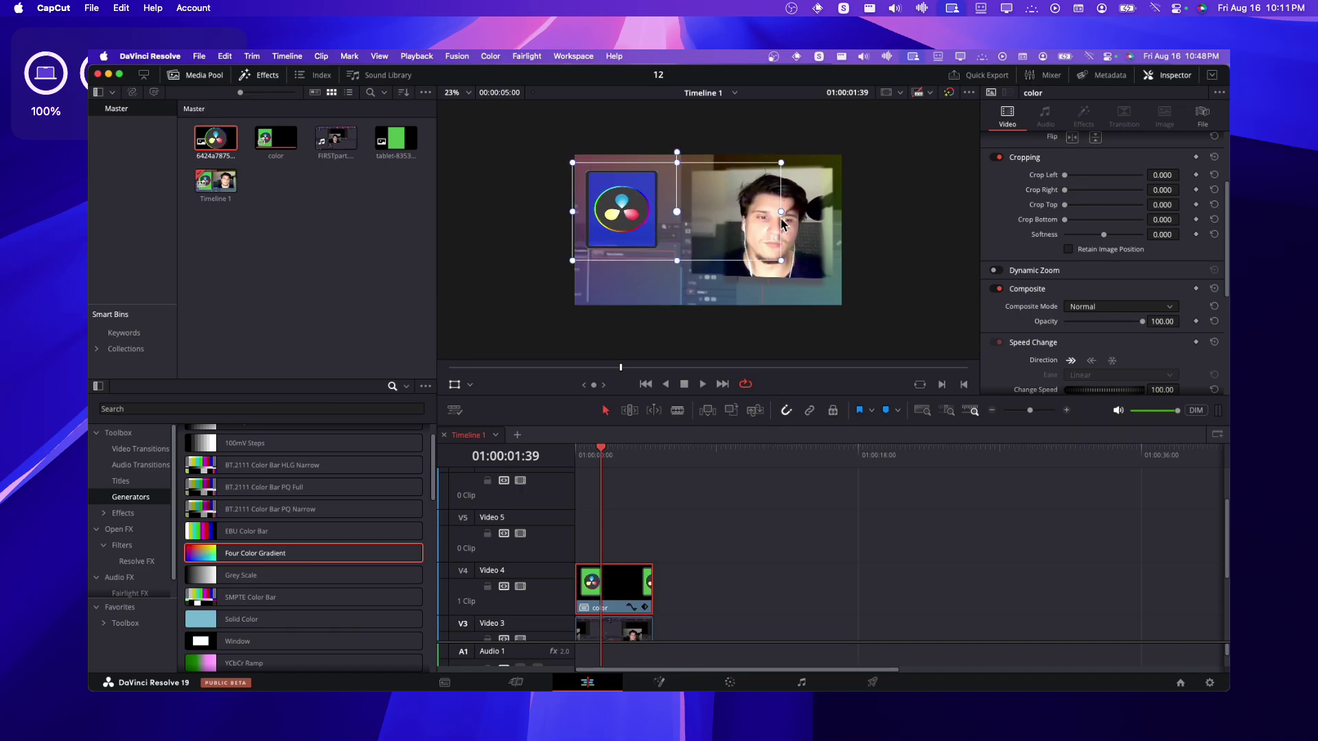
{"action": "mouse_move", "coordinate": [781, 218]}
{"action": "left_mouse_down"}
{"action": "mouse_move", "coordinate": [752, 212]}
{"action": "mouse_move", "coordinate": [766, 207]}
{"action": "left_mouse_up"}
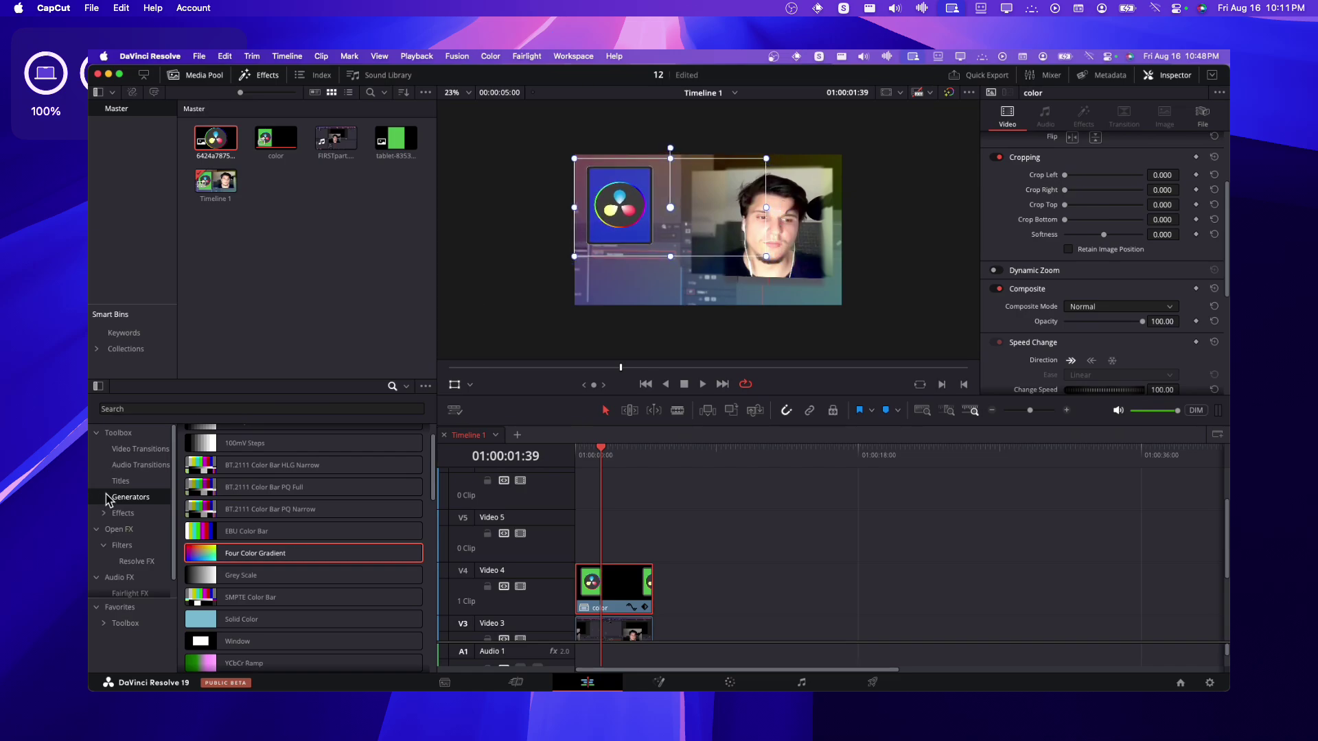
- Browse the available video transitions, generators and titles for something to add to the composite
{"action": "left_click", "coordinate": [164, 448]}
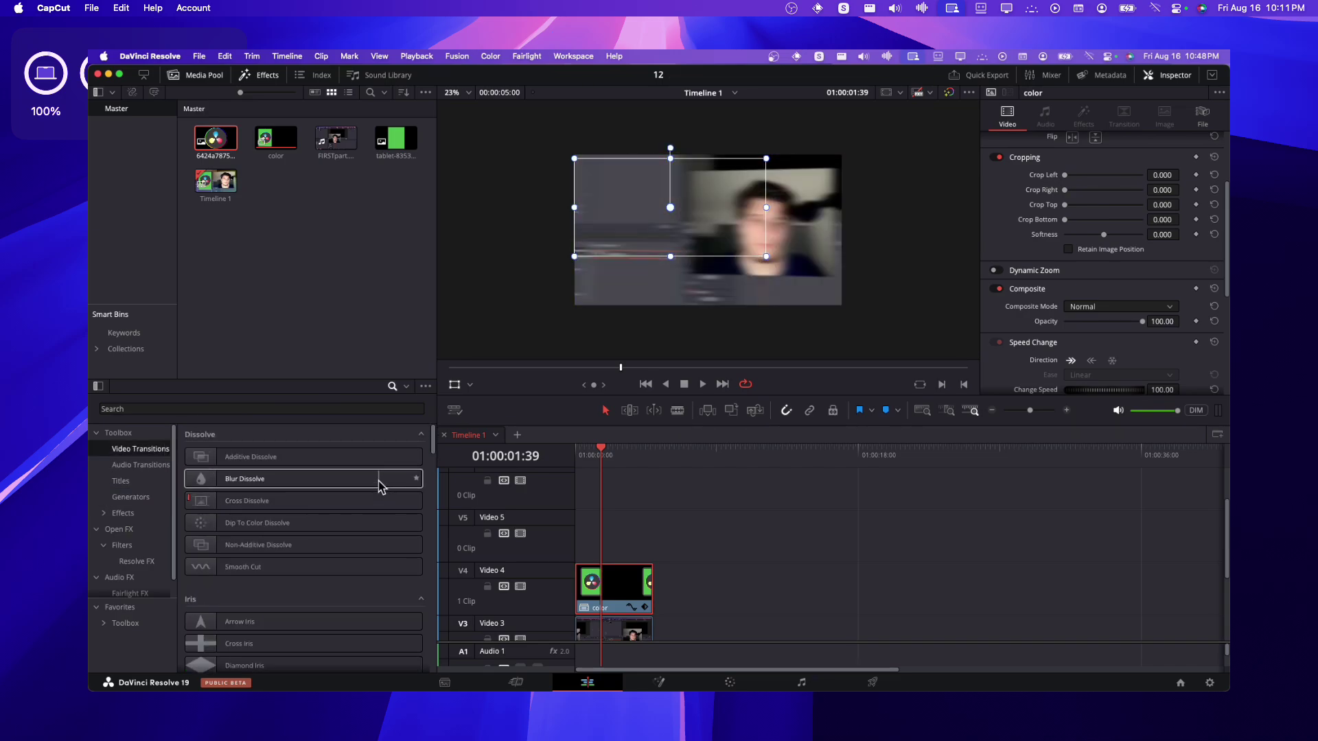
{"action": "scroll", "coordinate": [378, 487], "scroll_direction": "down", "scroll_amount": 10}
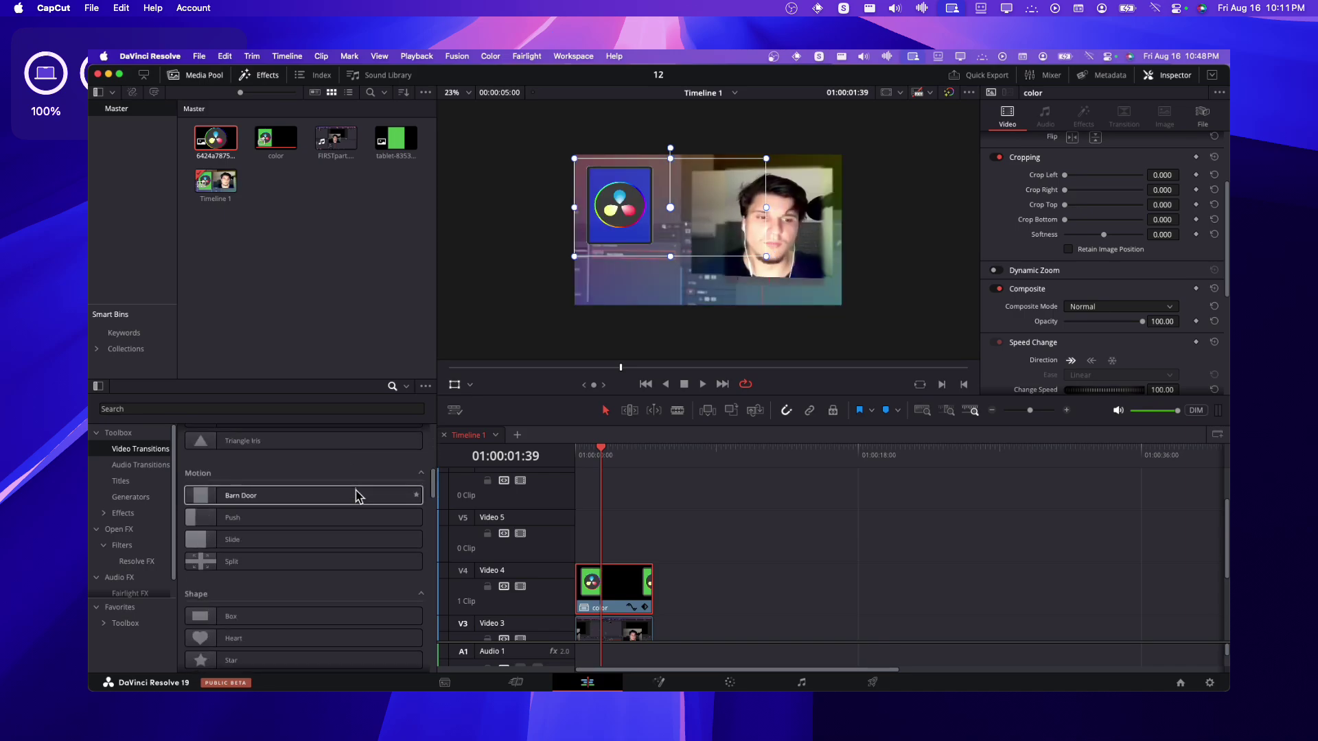
{"action": "scroll", "coordinate": [333, 612], "scroll_direction": "down", "scroll_amount": 5}
{"action": "left_click", "coordinate": [129, 497]}
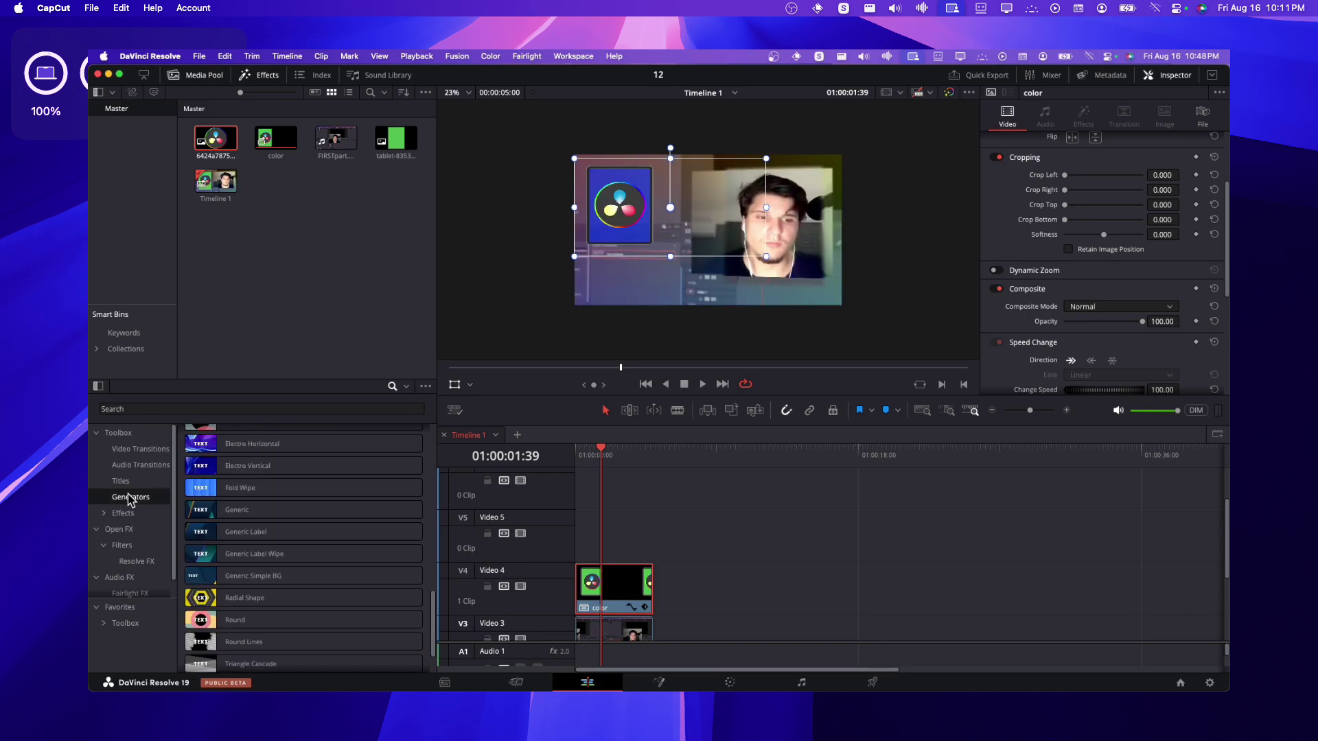
{"action": "left_click", "coordinate": [121, 481]}
{"action": "scroll", "coordinate": [295, 553], "scroll_direction": "up", "scroll_amount": 5}
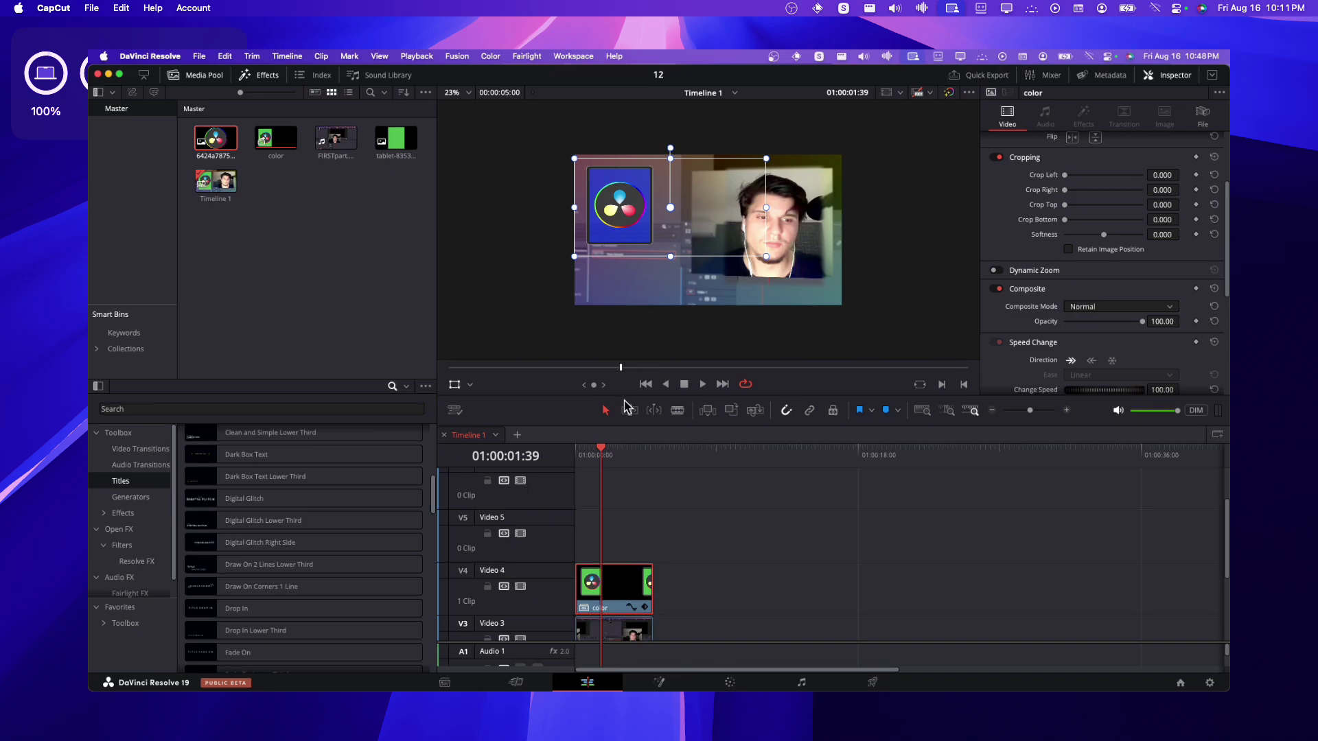
{"action": "scroll", "coordinate": [508, 549], "scroll_direction": "down", "scroll_amount": 2}
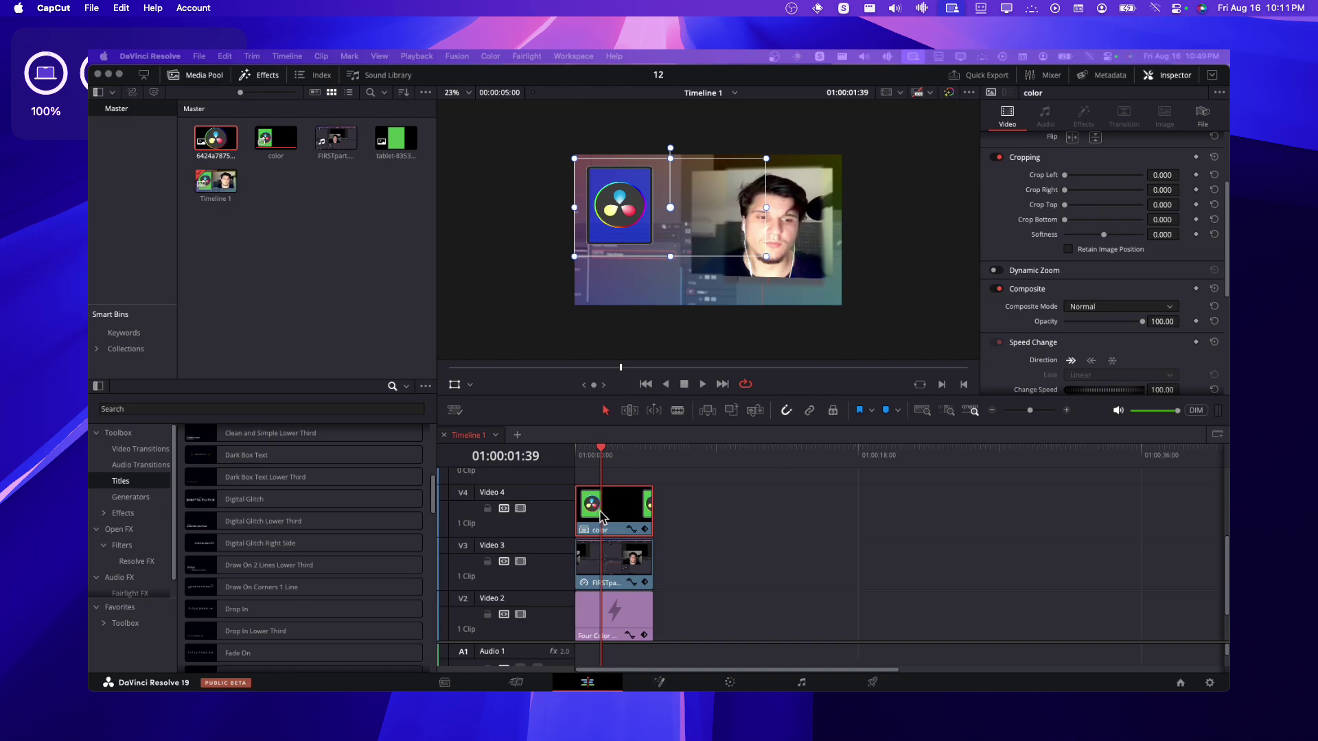
- Search the Open FX effects for "drop", apply Drop Shadow to the "color" compound clip and set its shadow strength to 0.318
{"action": "left_click", "coordinate": [121, 531]}
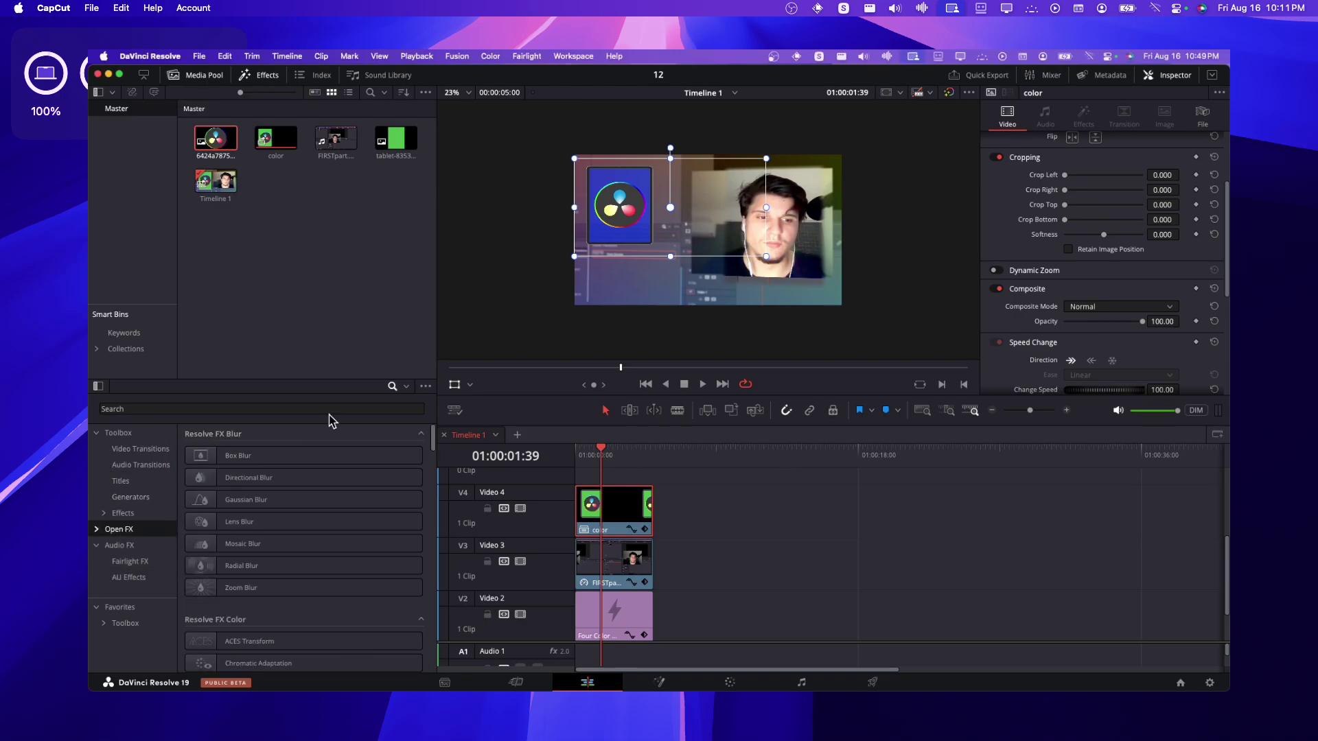
{"action": "left_click", "coordinate": [141, 410]}
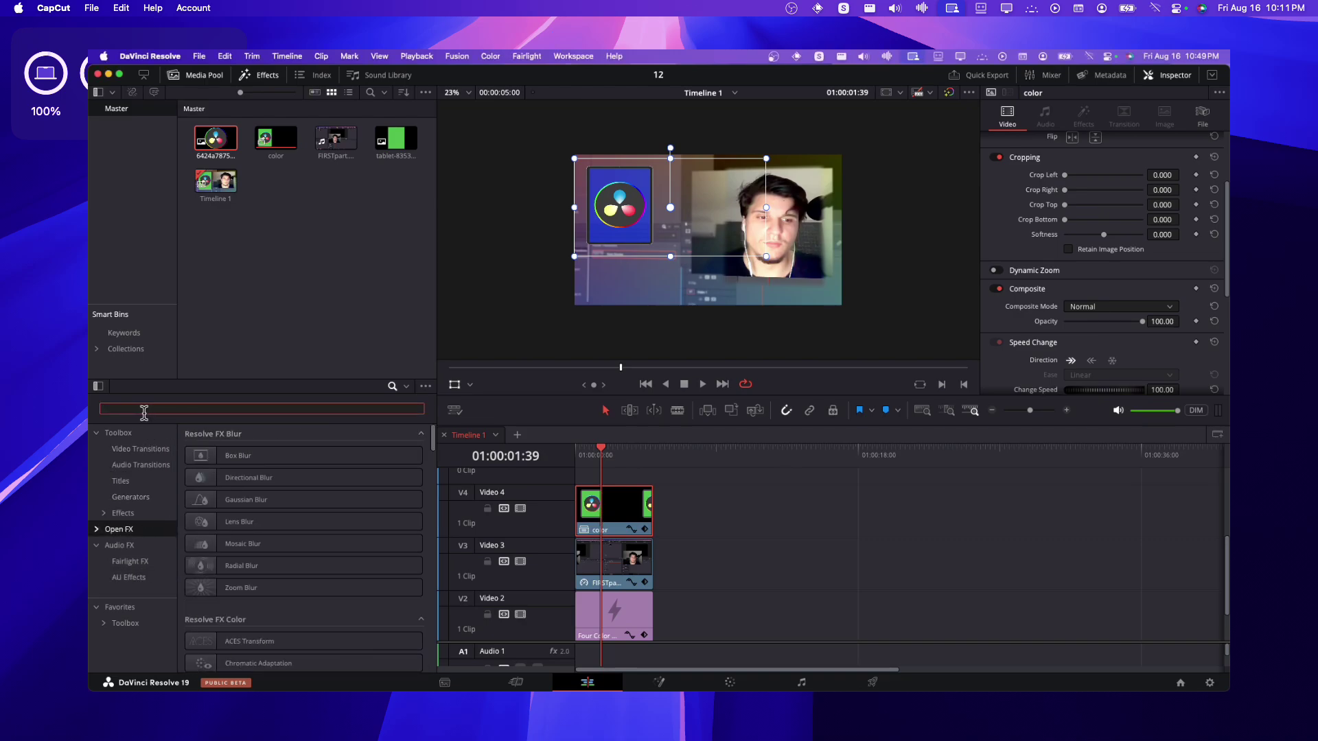
{"action": "type", "text": "drop"}
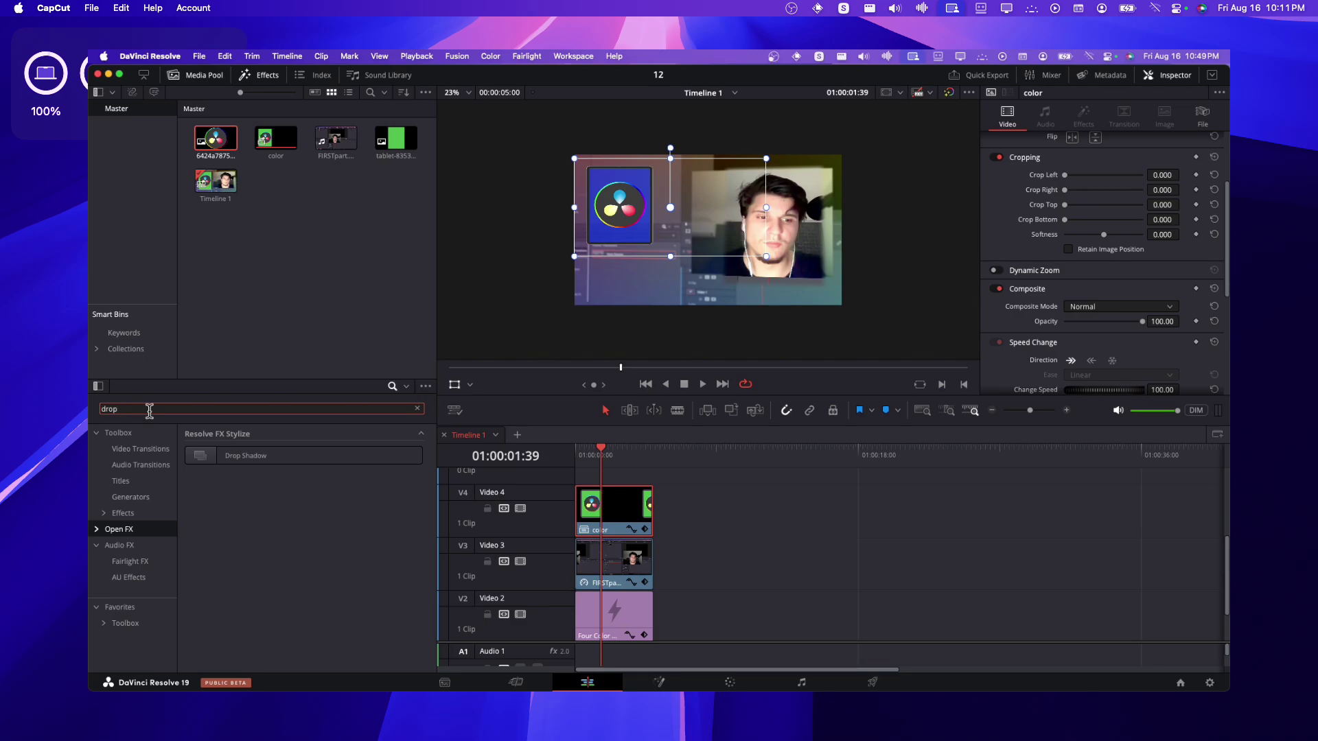
{"action": "left_click_drag", "start_coordinate": [237, 455], "coordinate": [659, 208]}
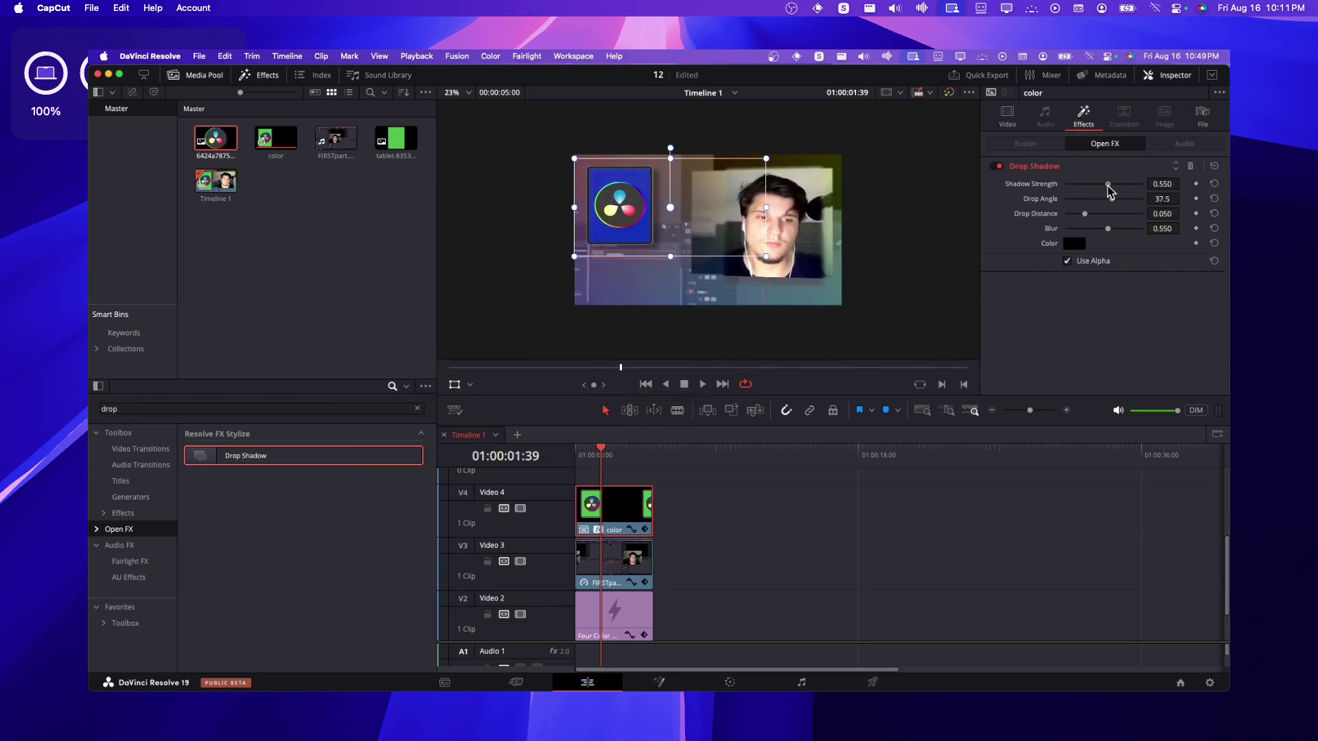
{"action": "left_click_drag", "start_coordinate": [1107, 186], "coordinate": [1100, 186]}
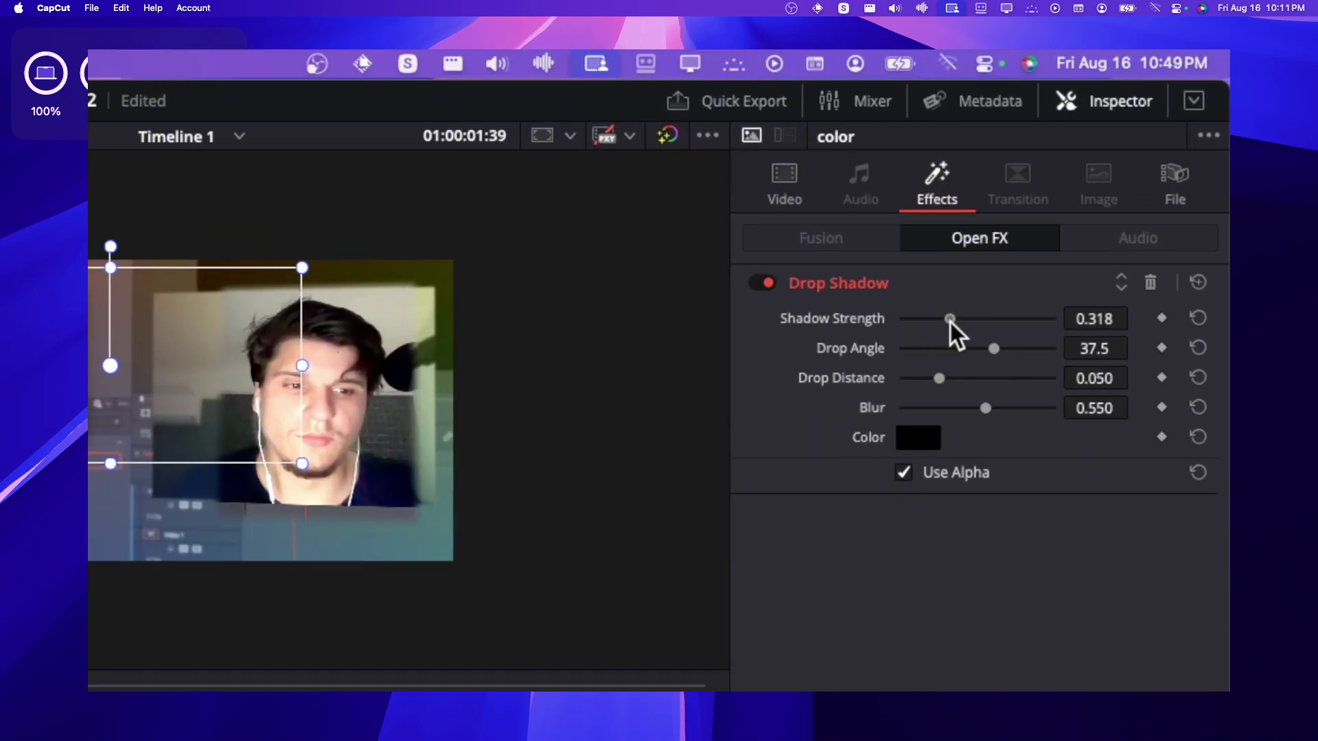
- Set the "color" clip's drop shadow to strength 0.682, drop angle 59.9, drop distance 0.040 and blur 0.659
{"action": "left_click_drag", "start_coordinate": [950, 320], "coordinate": [1000, 349]}
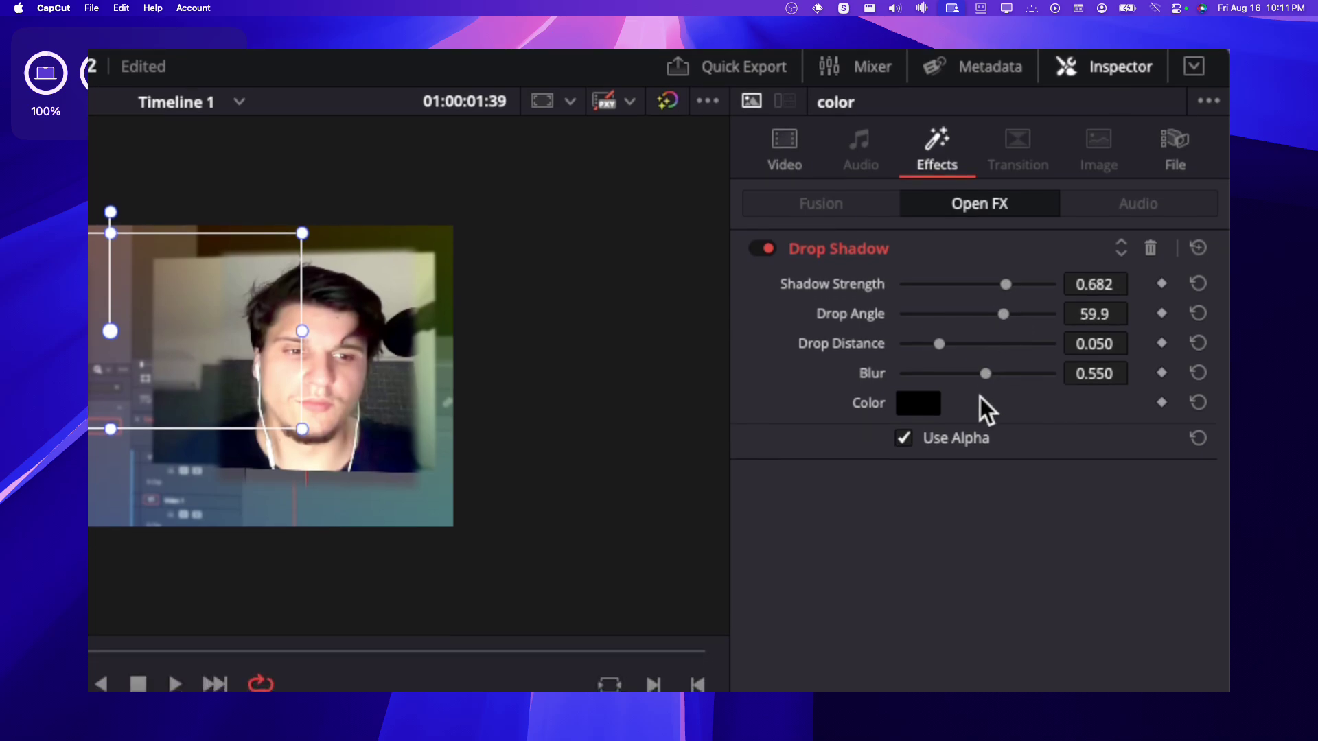
{"action": "mouse_move", "coordinate": [939, 378]}
{"action": "left_mouse_down"}
{"action": "mouse_move", "coordinate": [963, 380]}
{"action": "mouse_move", "coordinate": [932, 378]}
{"action": "left_mouse_up"}
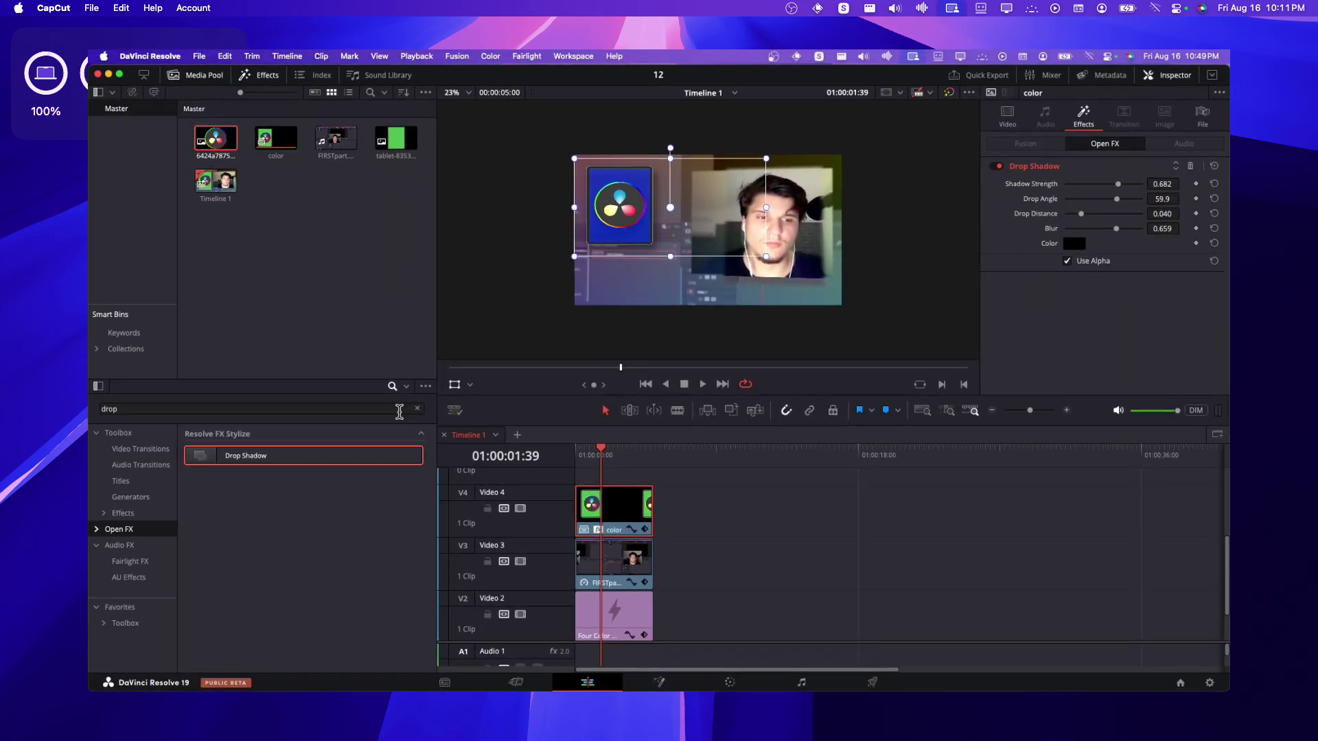
- Add a basic Text title on Video 5 above the "color" clip and place it in the lower middle of the frame
{"action": "left_click", "coordinate": [166, 480]}
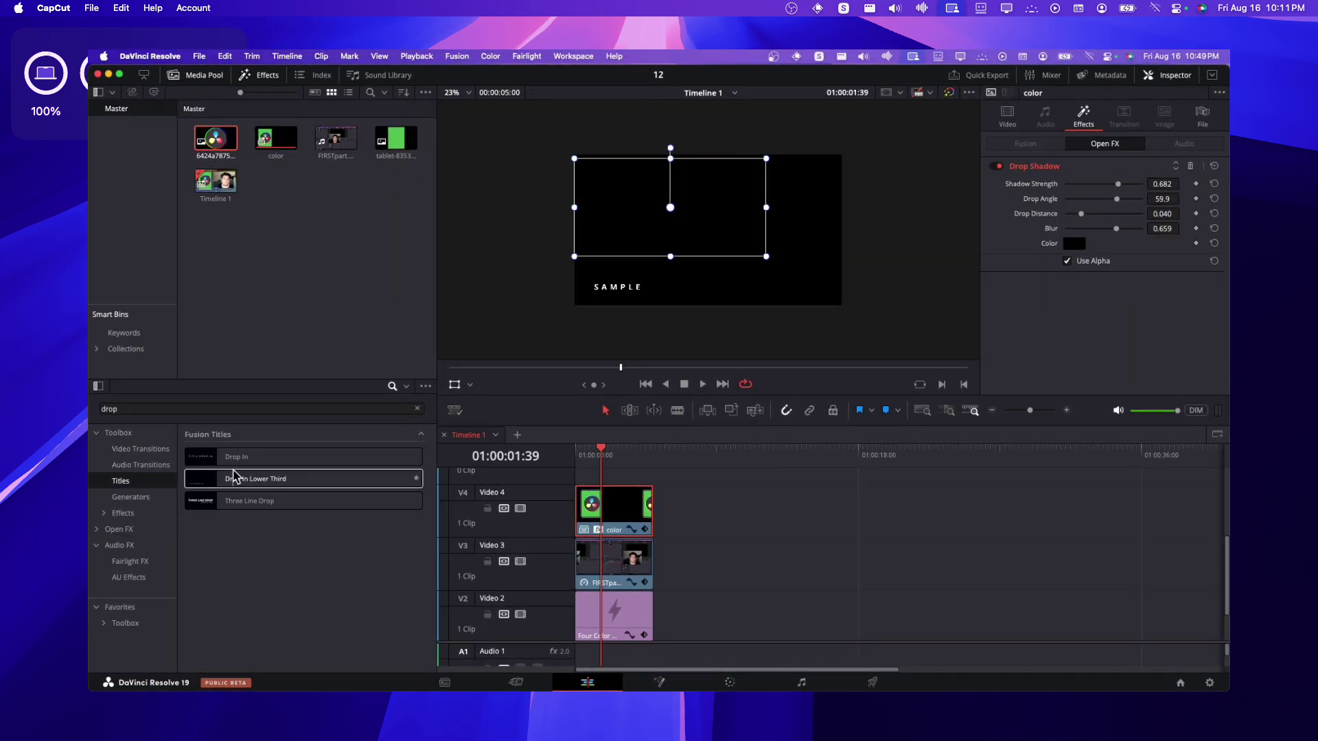
{"action": "left_click", "coordinate": [419, 409]}
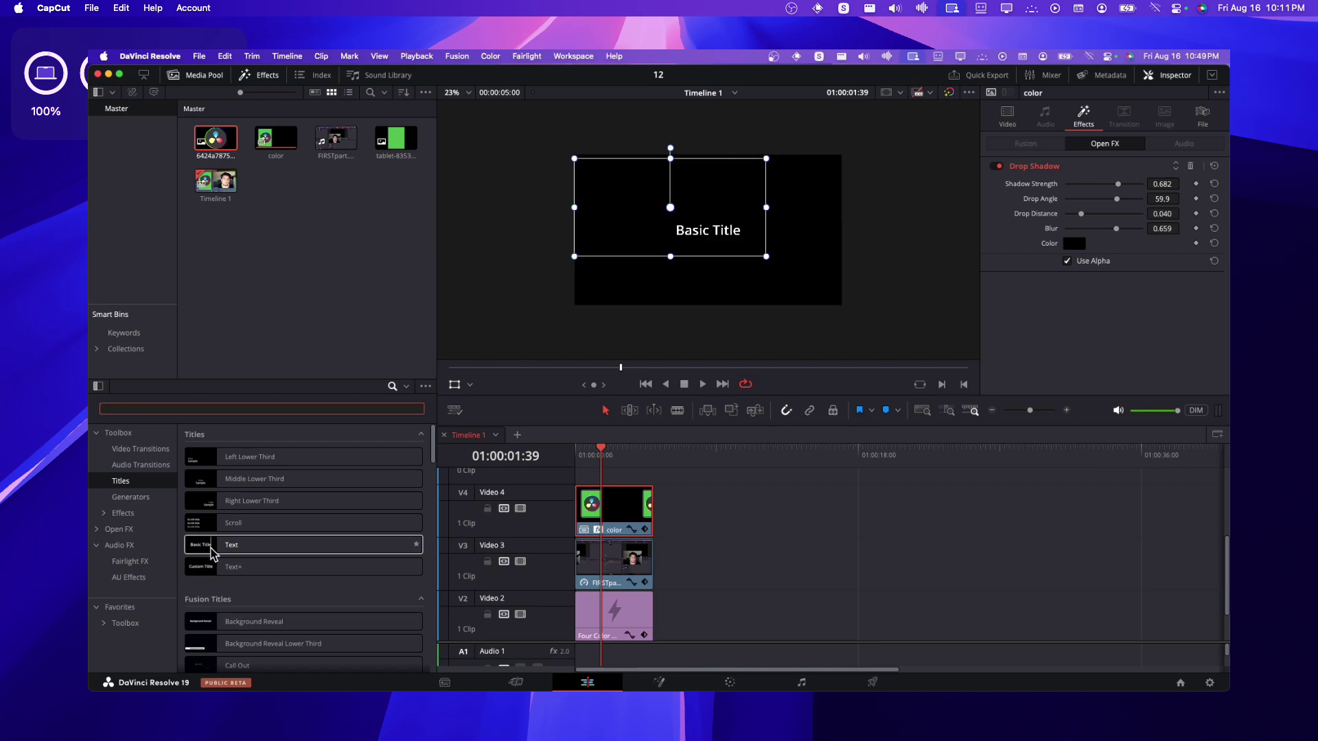
{"action": "left_click_drag", "start_coordinate": [213, 544], "coordinate": [604, 482]}
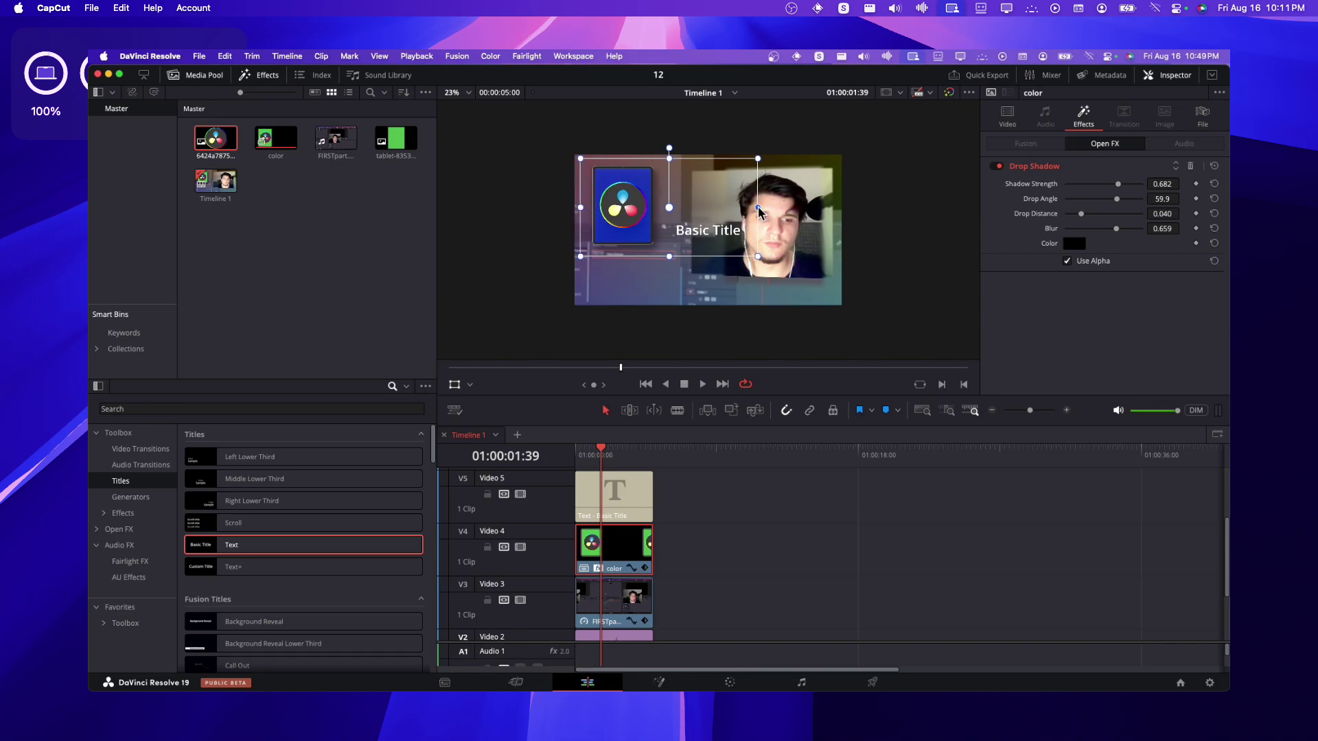
{"action": "left_click", "coordinate": [723, 257]}
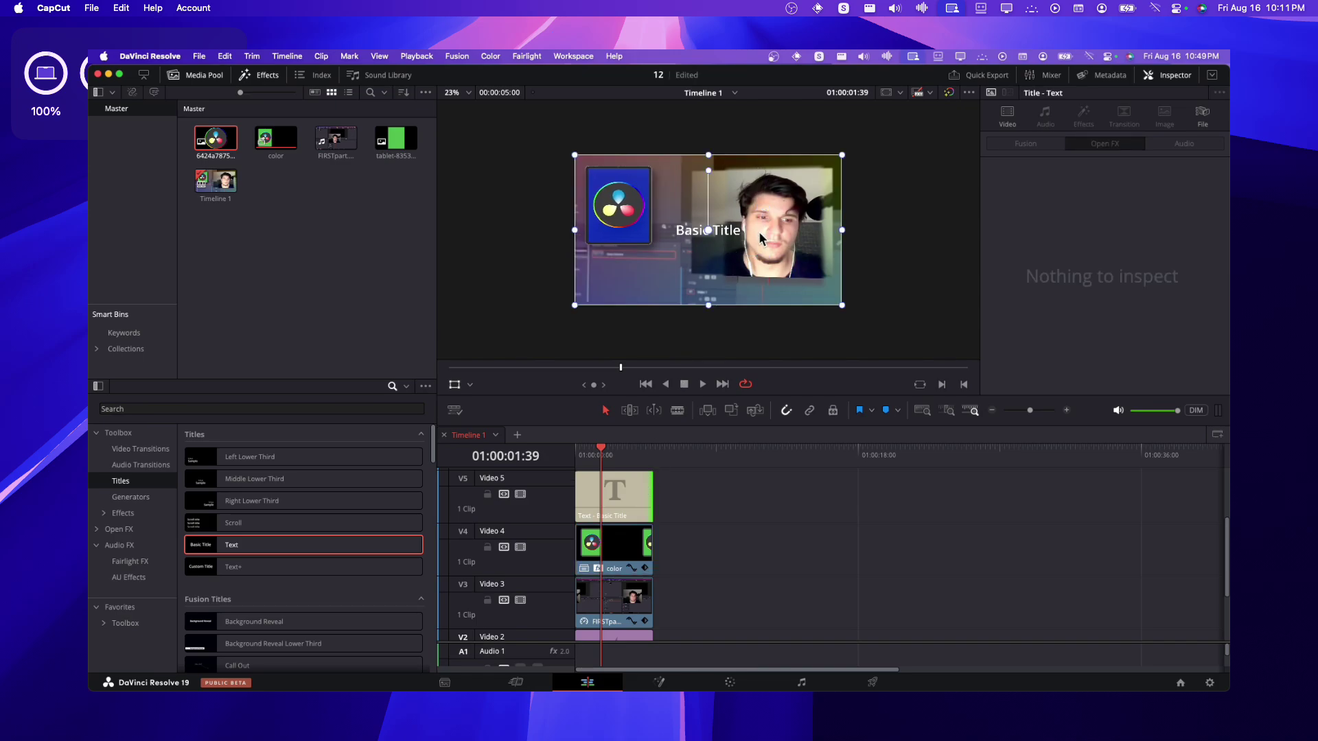
{"action": "left_click_drag", "start_coordinate": [759, 237], "coordinate": [707, 274]}
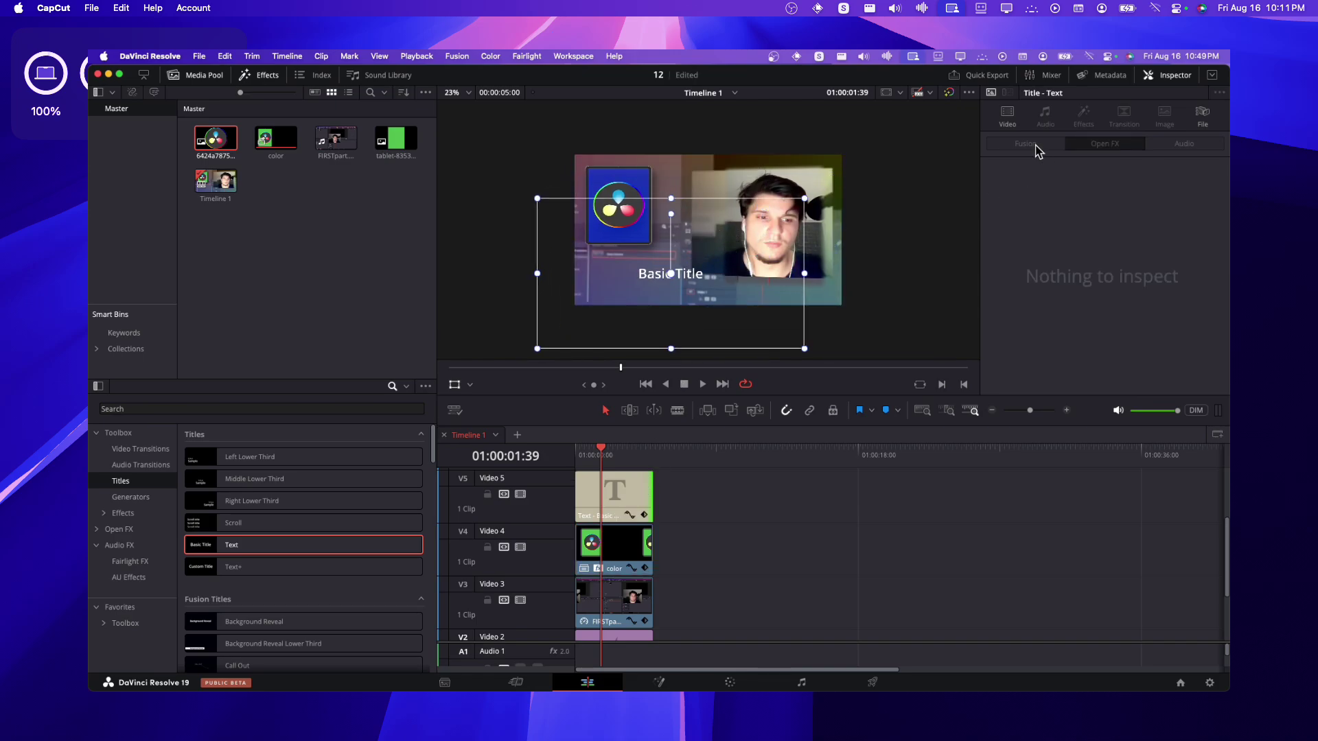
{"action": "left_click_drag", "start_coordinate": [691, 287], "coordinate": [701, 287]}
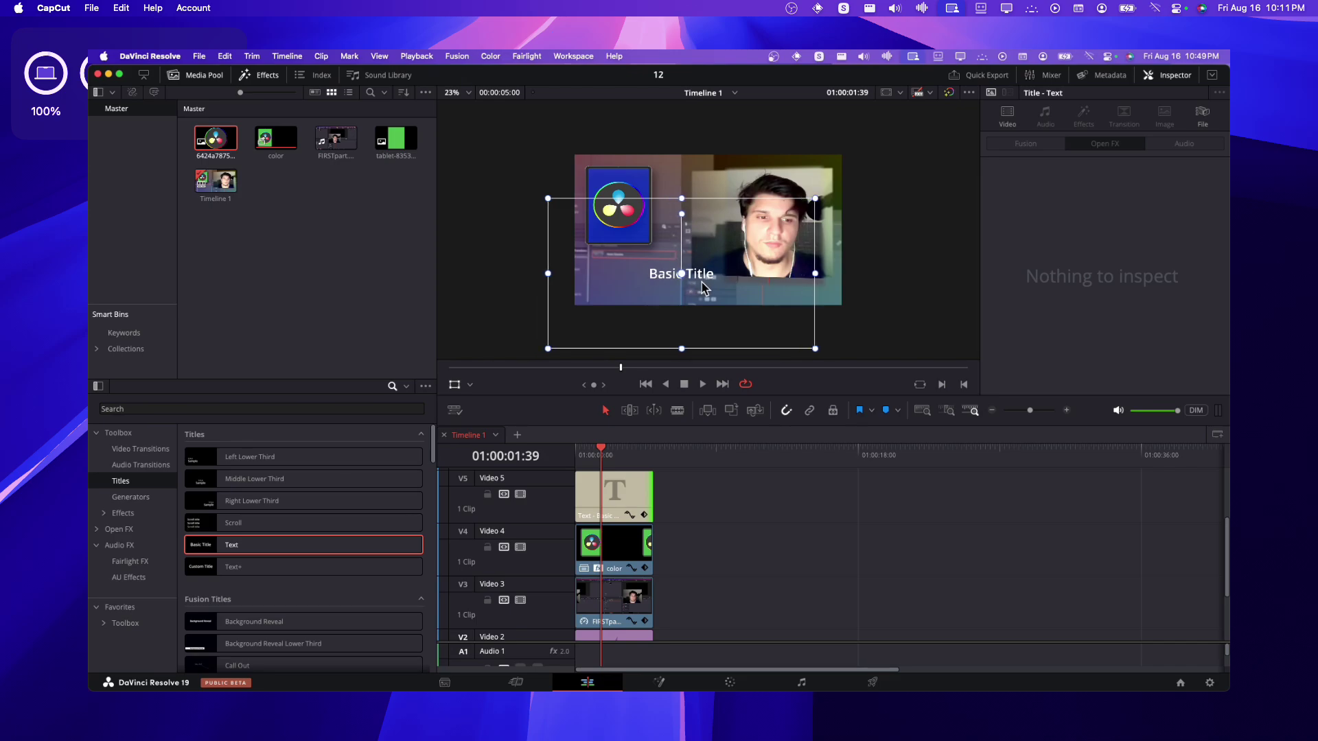
- Replace the title's default text with "I'M THE BEST THUMBNAIL"
{"action": "left_click", "coordinate": [626, 490]}
{"action": "scroll", "coordinate": [1048, 209], "scroll_direction": "up", "scroll_amount": 5}
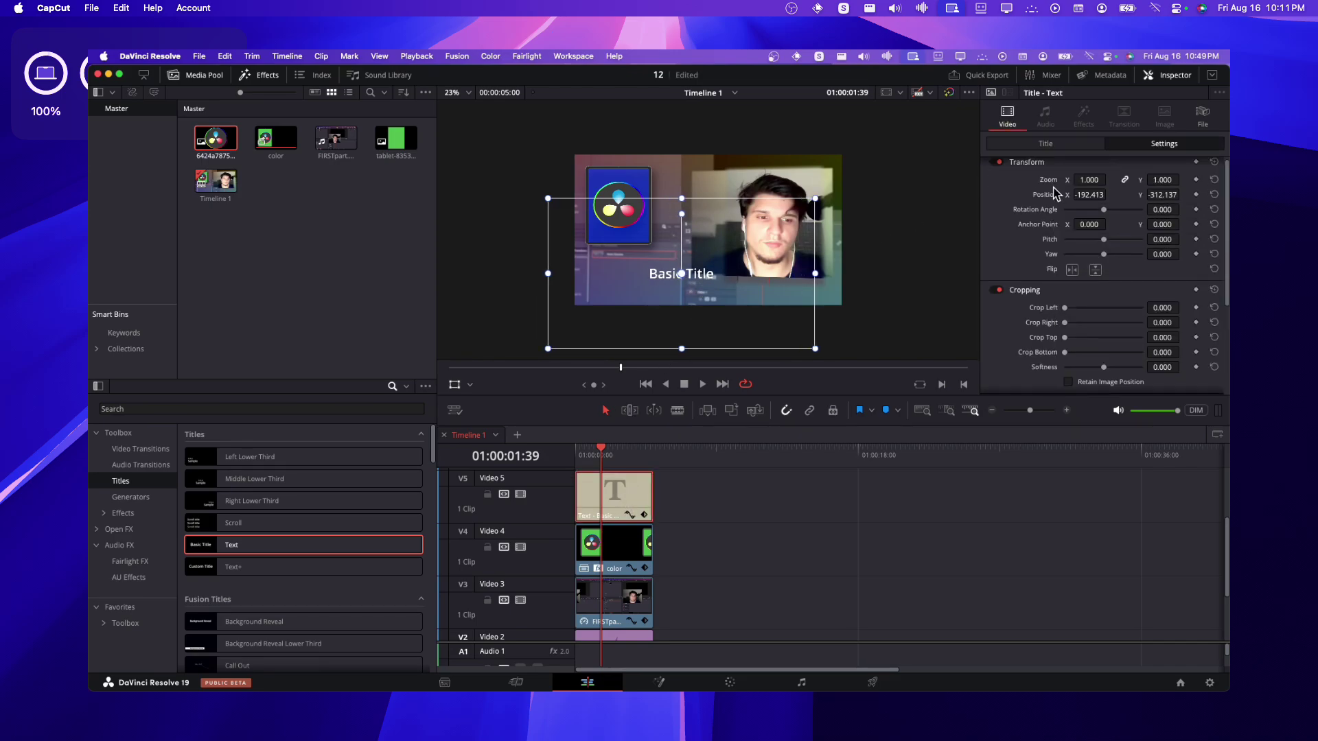
{"action": "left_click", "coordinate": [1045, 145]}
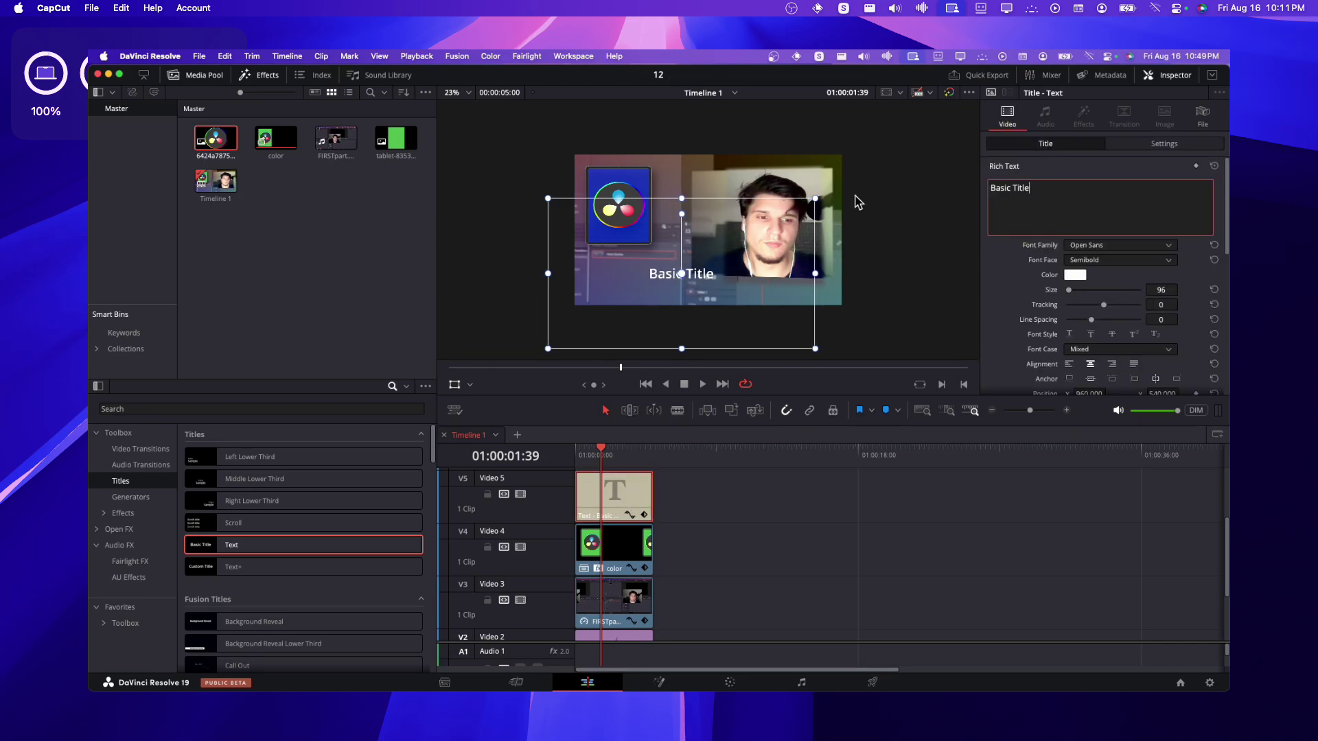
{"action": "key", "text": "BackSpace"}
{"action": "key", "text": "BackSpace"}
{"action": "key", "text": "BackSpace"}
{"action": "key", "text": "BackSpace"}
{"action": "key", "text": "BackSpace"}
{"action": "key", "text": "BackSpace"}
{"action": "key", "text": "BackSpace"}
{"action": "key", "text": "BackSpace"}
{"action": "key", "text": "BackSpace"}
{"action": "key", "text": "BackSpace"}
{"action": "key", "text": "BackSpace"}
{"action": "type", "text": "bes"}
{"action": "key", "text": "BackSpace"}
{"action": "key", "text": "BackSpace"}
{"action": "key", "text": "BackSpace"}
{"action": "key", "text": "BackSpace"}
{"action": "type", "text": "BEST"}
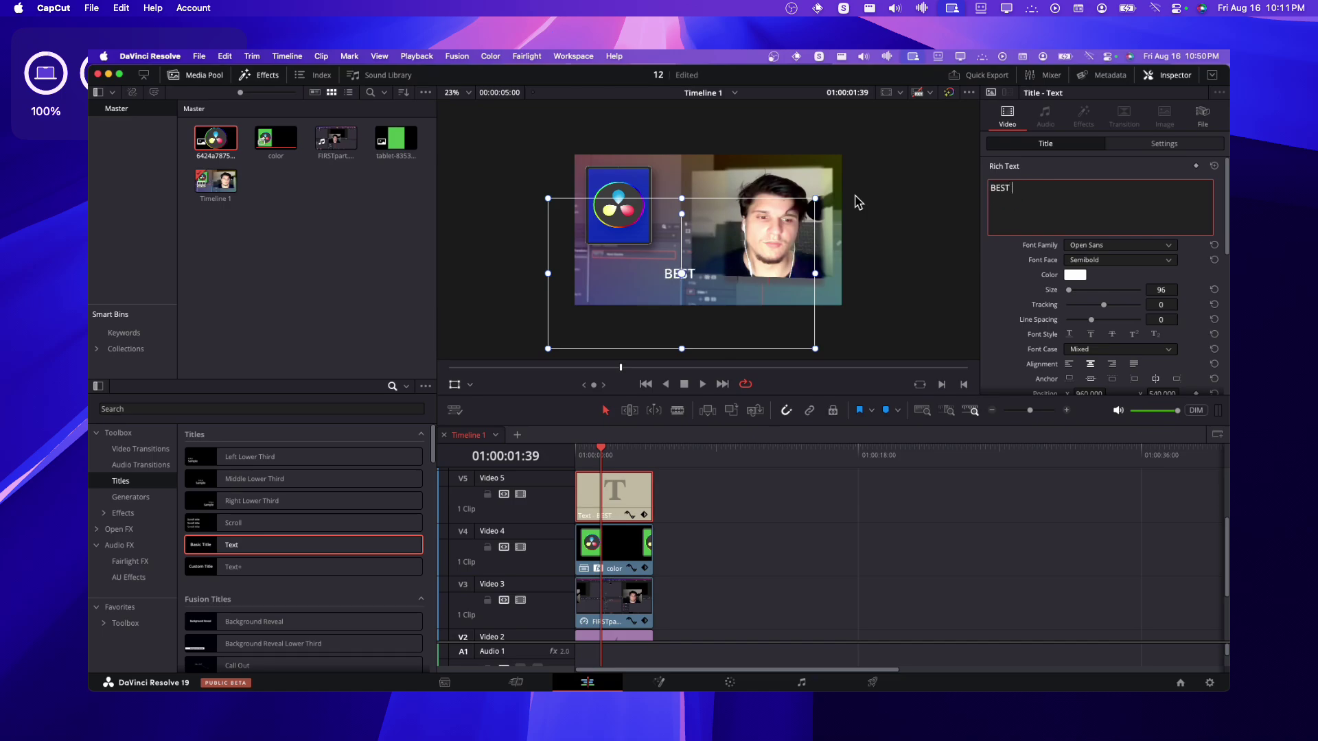
{"action": "key", "text": "BackSpace"}
{"action": "key", "text": "BackSpace"}
{"action": "type", "text": "I'M THE BEST THUMBNAI"}
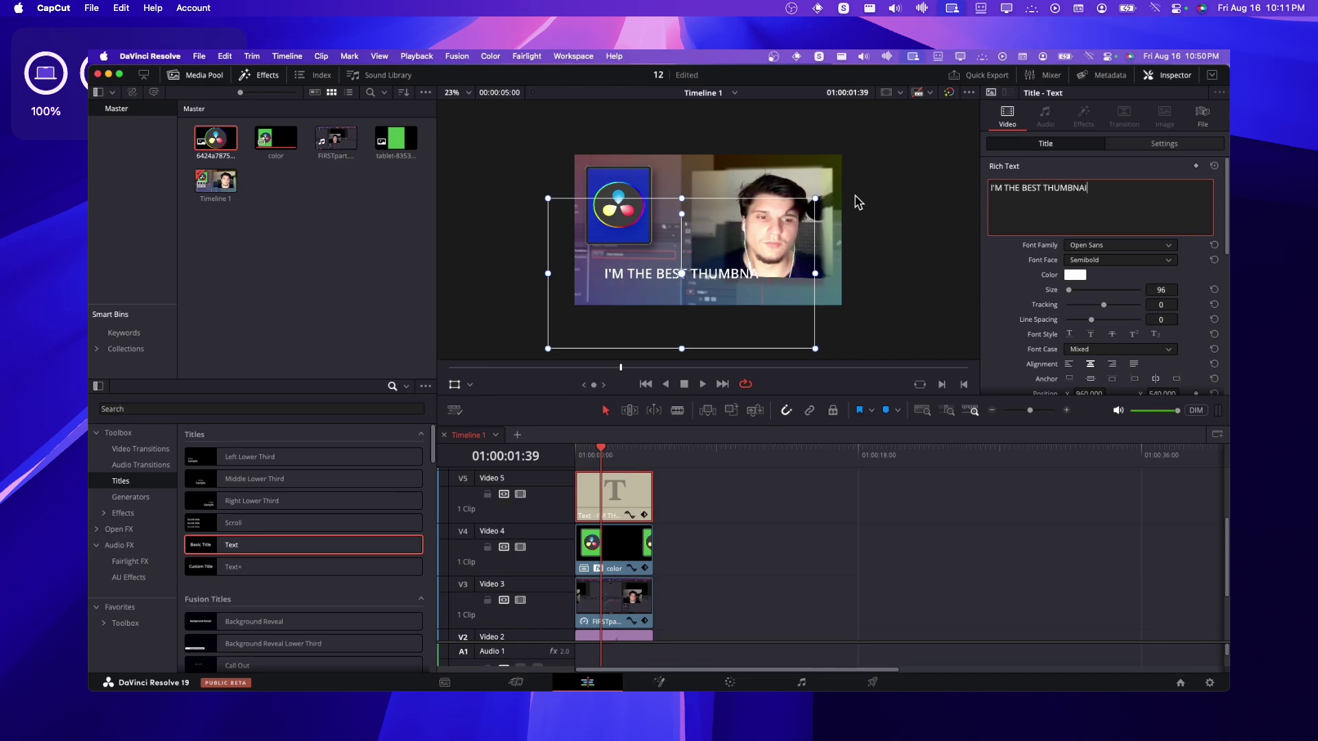
{"action": "type", "text": "L"}
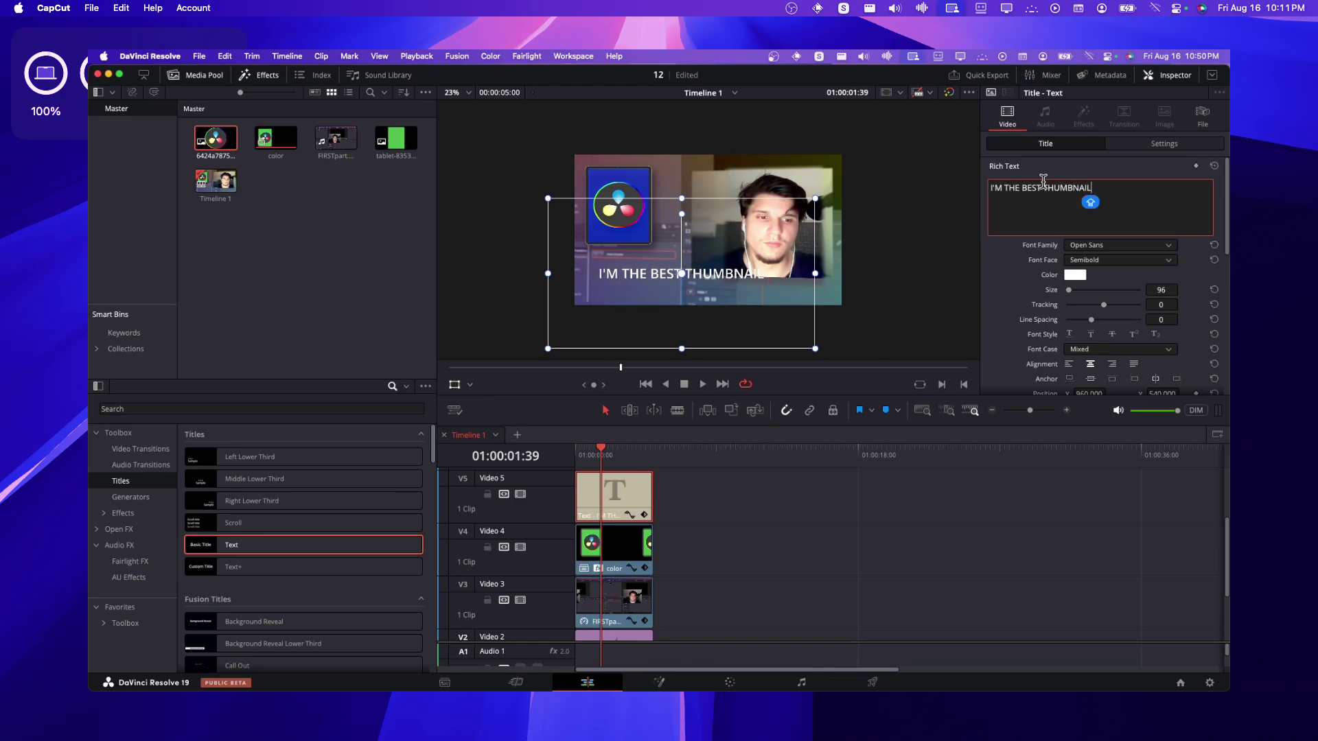
- Set the whole title text to the Rockwell font family with the Bold face
{"action": "key", "text": "super+a"}
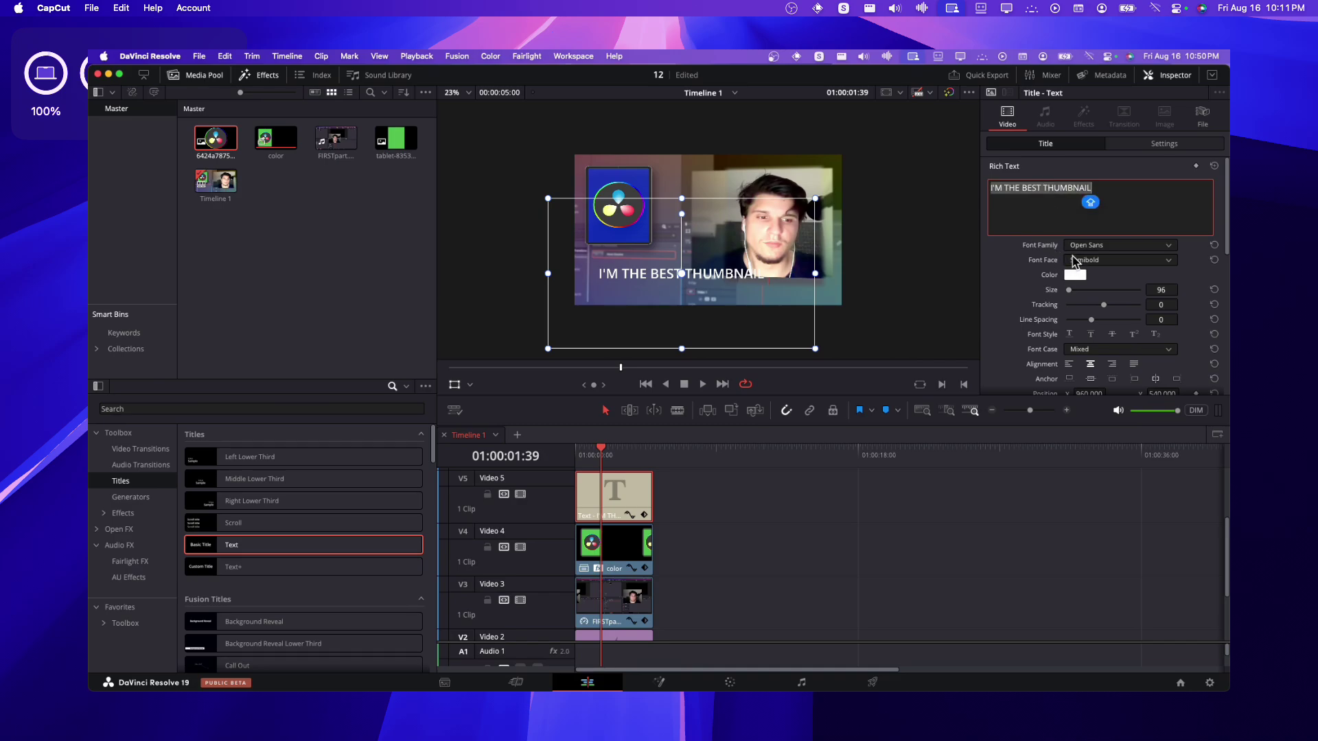
{"action": "left_click", "coordinate": [1095, 261]}
{"action": "left_click", "coordinate": [1089, 308]}
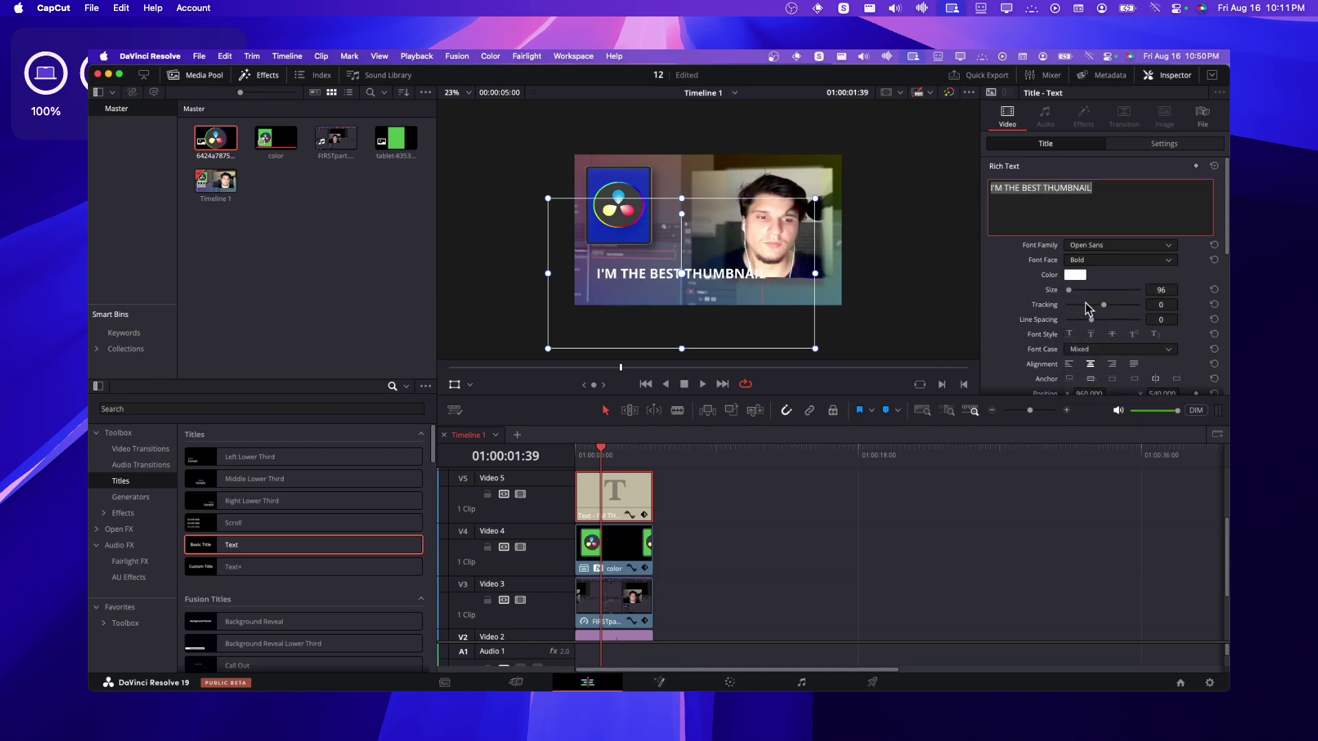
{"action": "left_click", "coordinate": [1086, 247]}
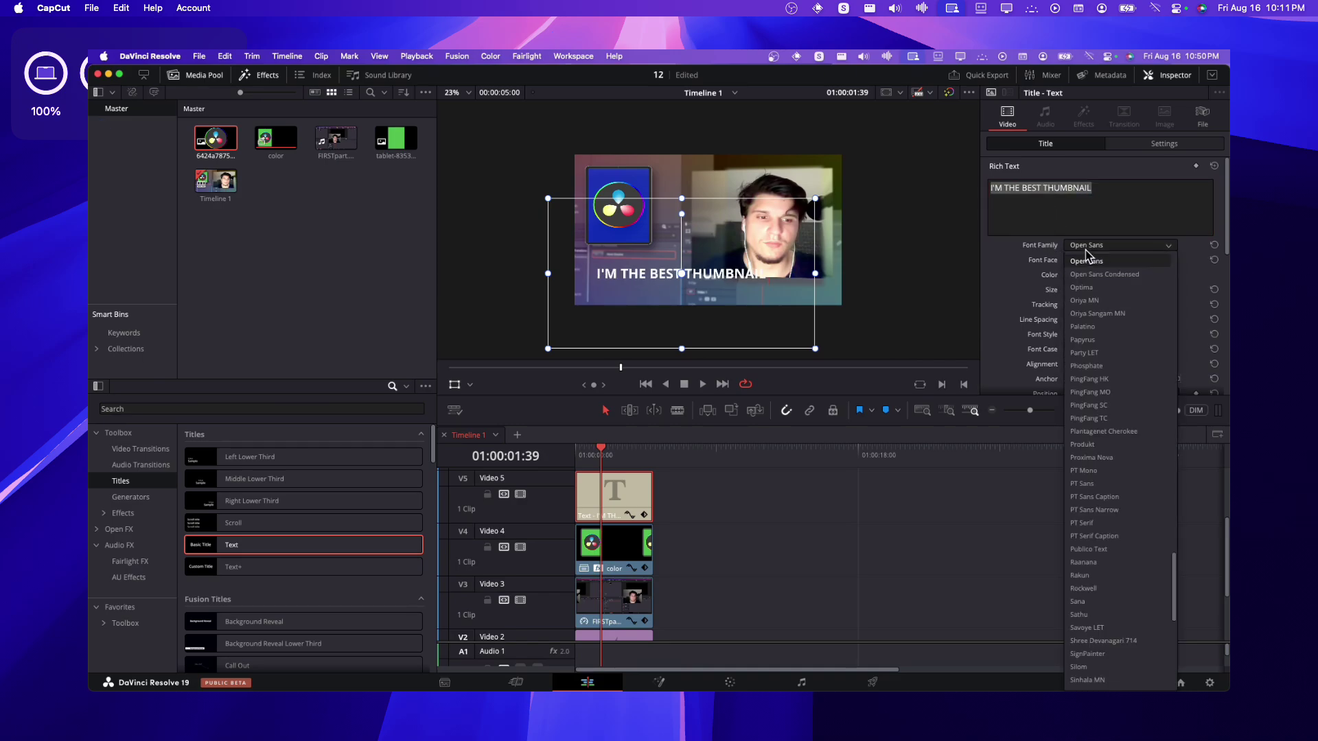
{"action": "left_click", "coordinate": [1112, 589]}
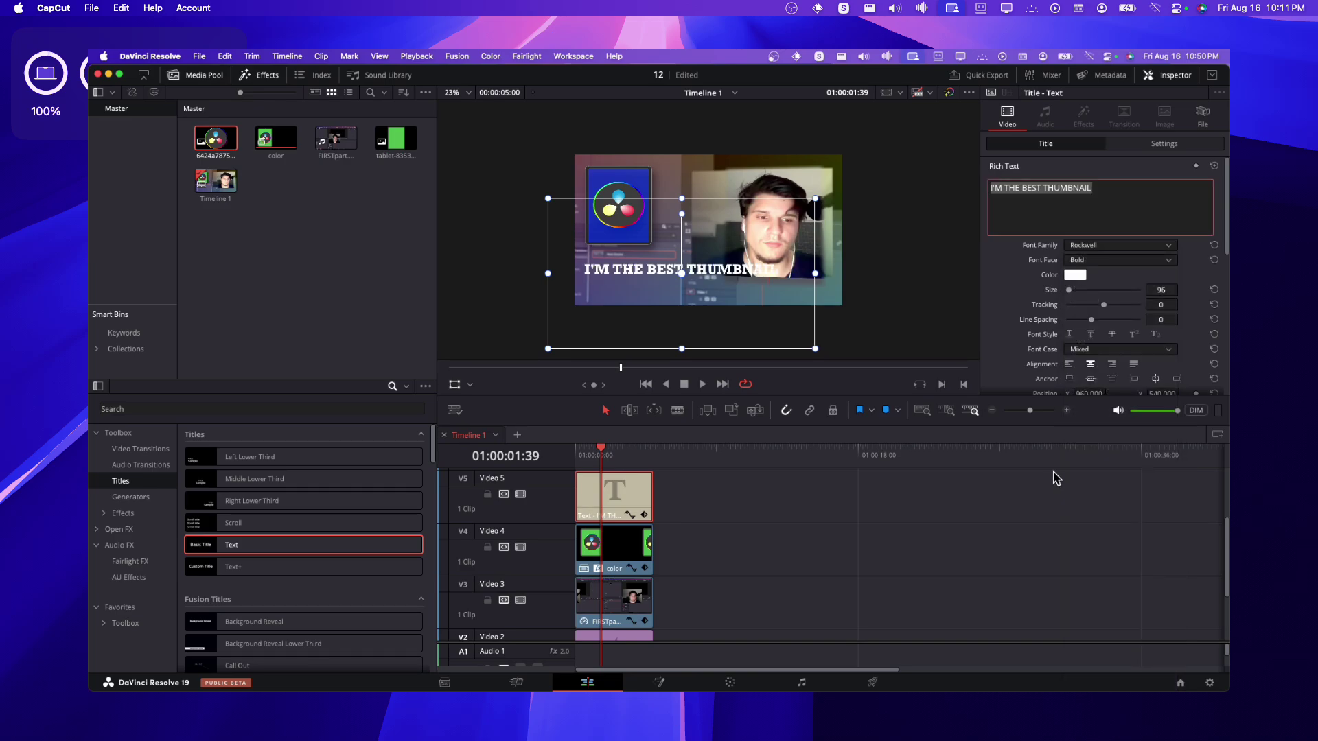
- Break the title into two lines reading "I'M THE" and "EST THUMBNAIL"
{"action": "key", "text": "Right"}
{"action": "left_click", "coordinate": [1031, 187]}
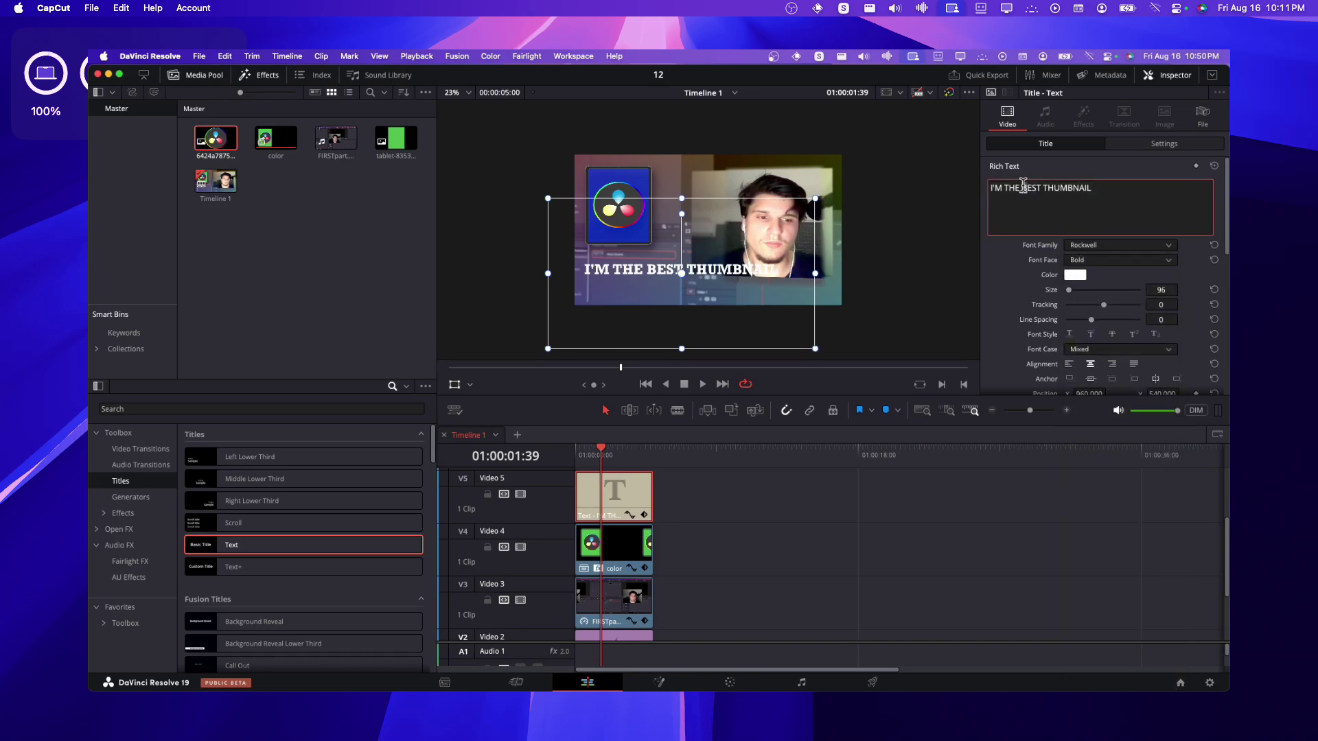
{"action": "key", "text": "BackSpace"}
{"action": "key", "text": "Return"}
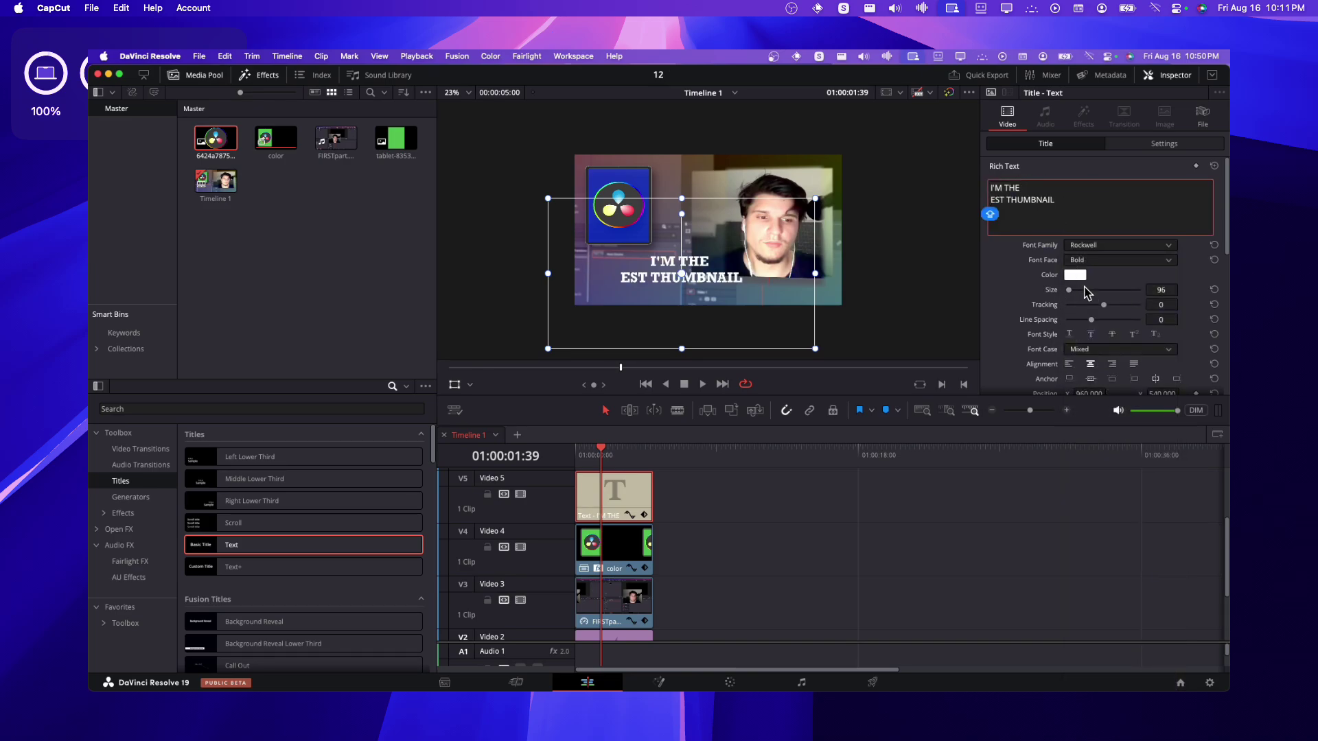
- Left-align the title, enlarge it to nearly the full frame width and fit it across the lower part of the frame
{"action": "left_click", "coordinate": [1068, 363]}
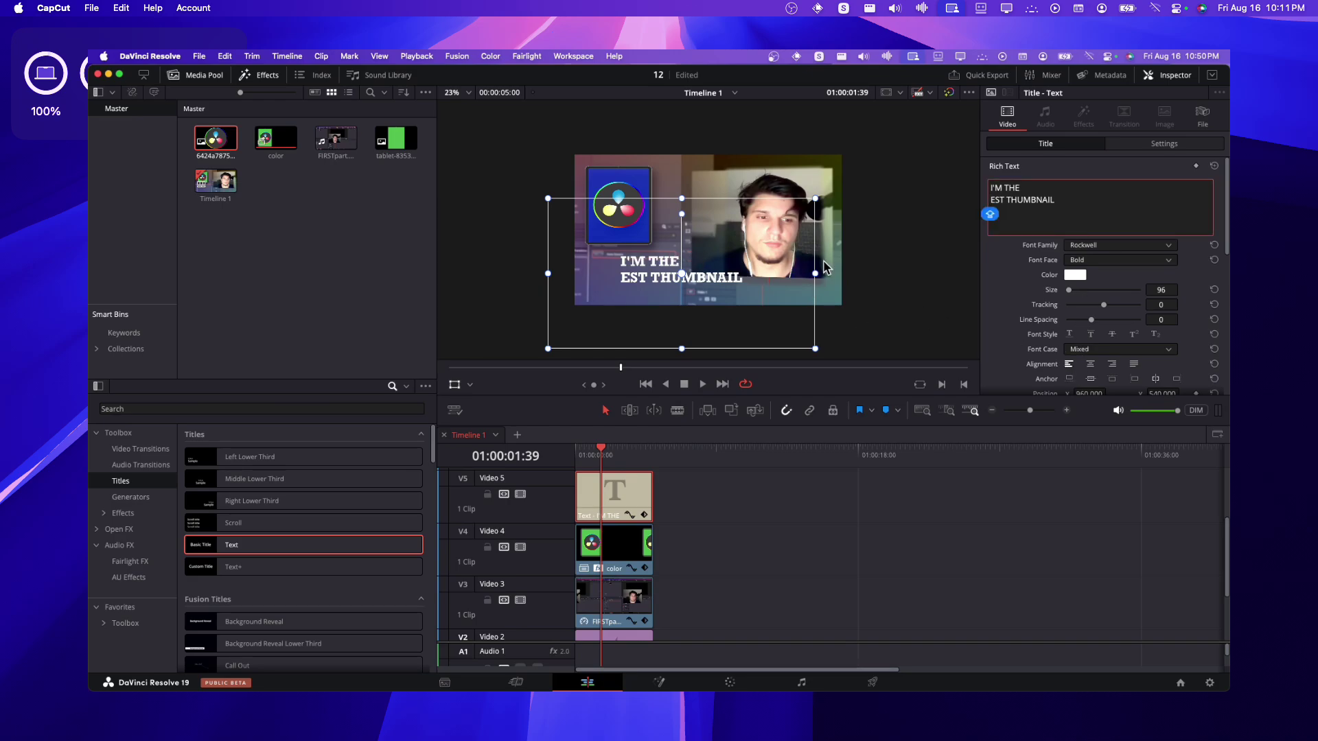
{"action": "left_click_drag", "start_coordinate": [815, 204], "coordinate": [961, 120]}
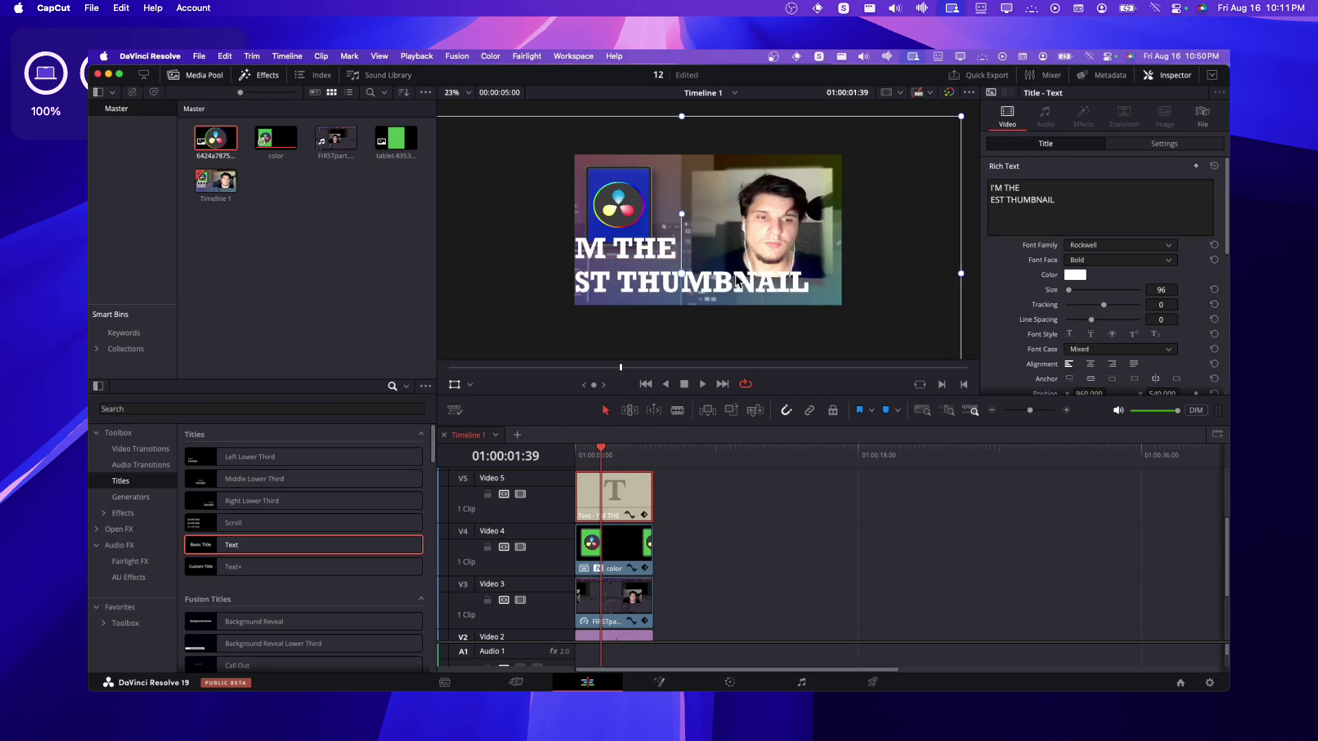
{"action": "mouse_move", "coordinate": [739, 282]}
{"action": "left_mouse_down"}
{"action": "mouse_move", "coordinate": [782, 290]}
{"action": "mouse_move", "coordinate": [769, 291]}
{"action": "left_mouse_up"}
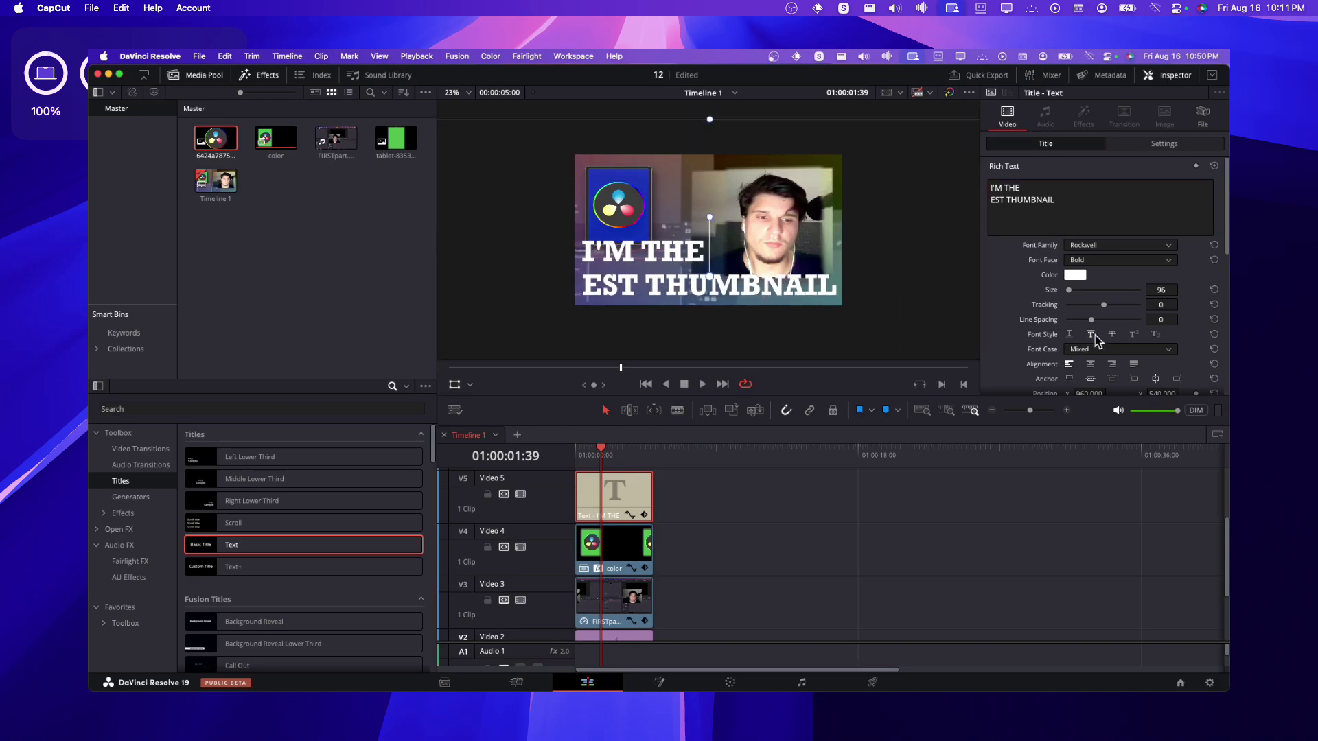
- Turn off the title's drop shadow
{"action": "scroll", "coordinate": [1094, 335], "scroll_direction": "down", "scroll_amount": 5}
{"action": "scroll", "coordinate": [1067, 312], "scroll_direction": "down", "scroll_amount": 2}
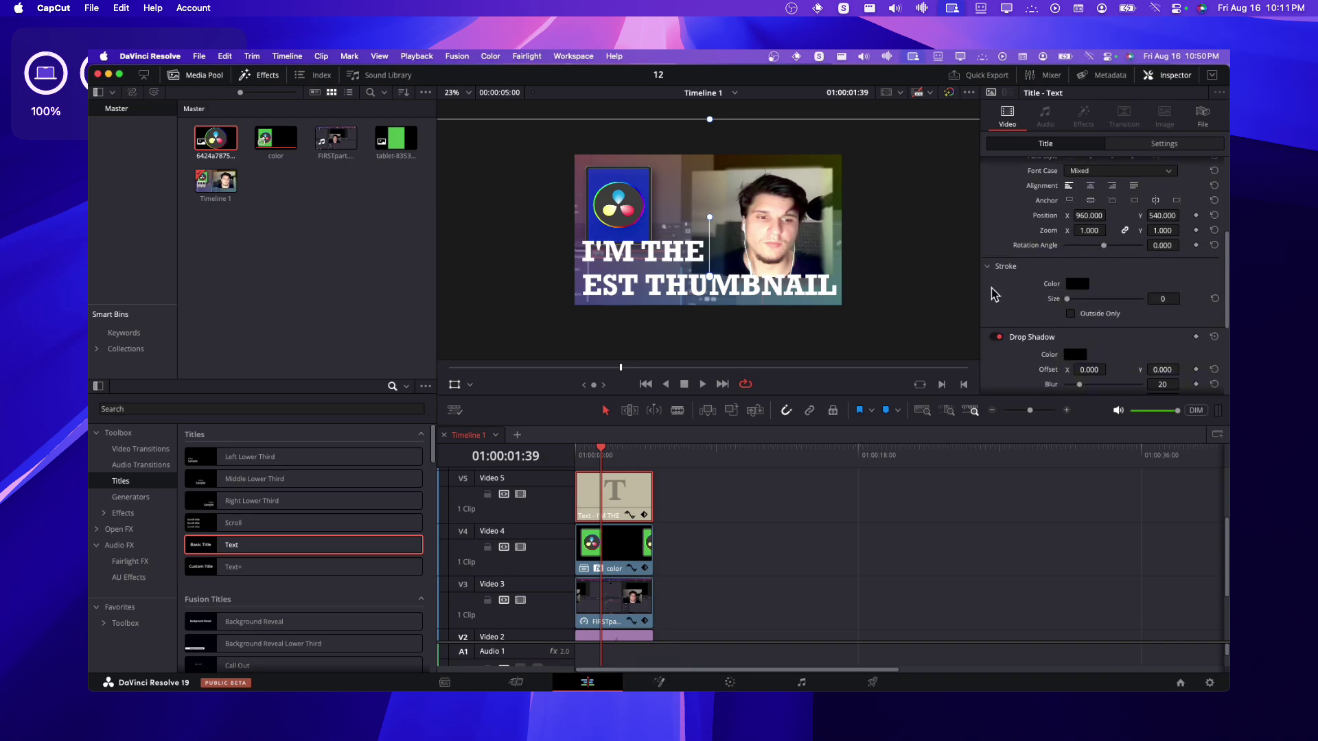
{"action": "left_click", "coordinate": [998, 336]}
{"action": "scroll", "coordinate": [1002, 329], "scroll_direction": "down", "scroll_amount": 4}
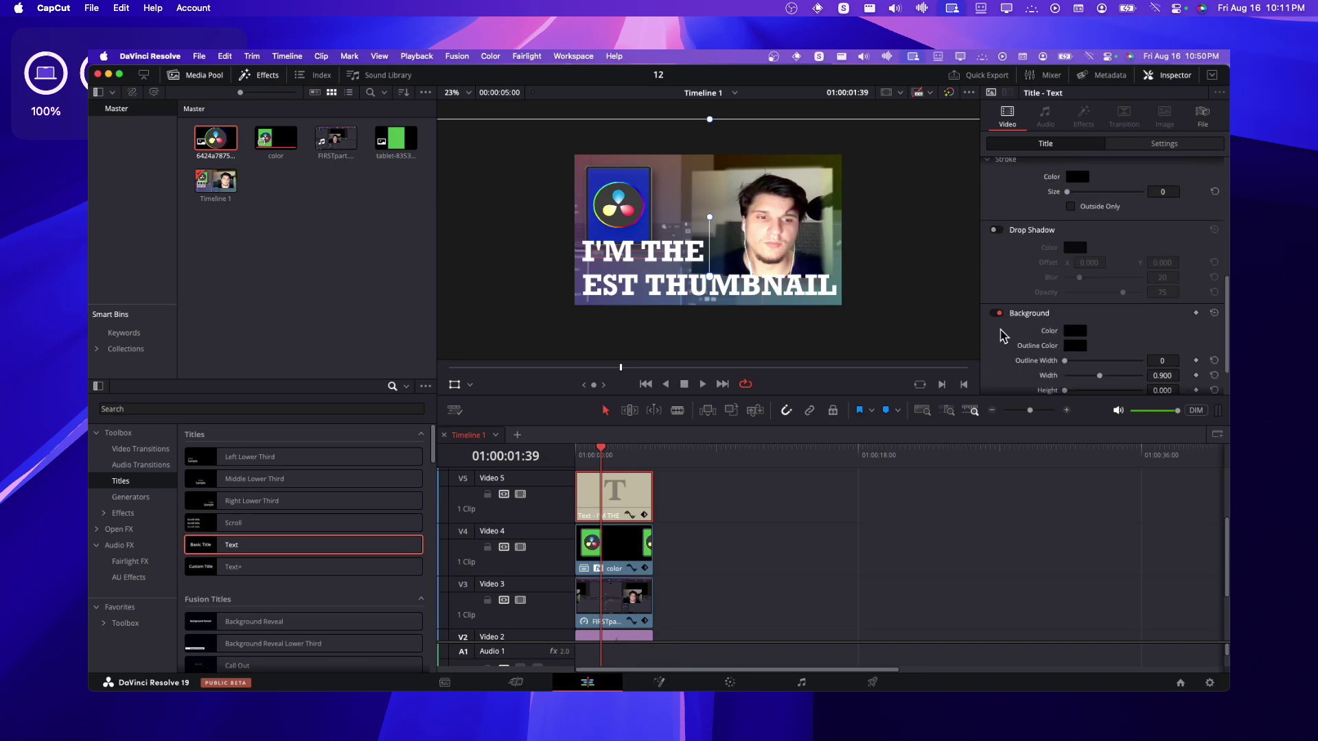
- Give the title a dark background band with height 0.198 and opacity 73
{"action": "left_click", "coordinate": [995, 314]}
{"action": "scroll", "coordinate": [1071, 342], "scroll_direction": "down", "scroll_amount": 2}
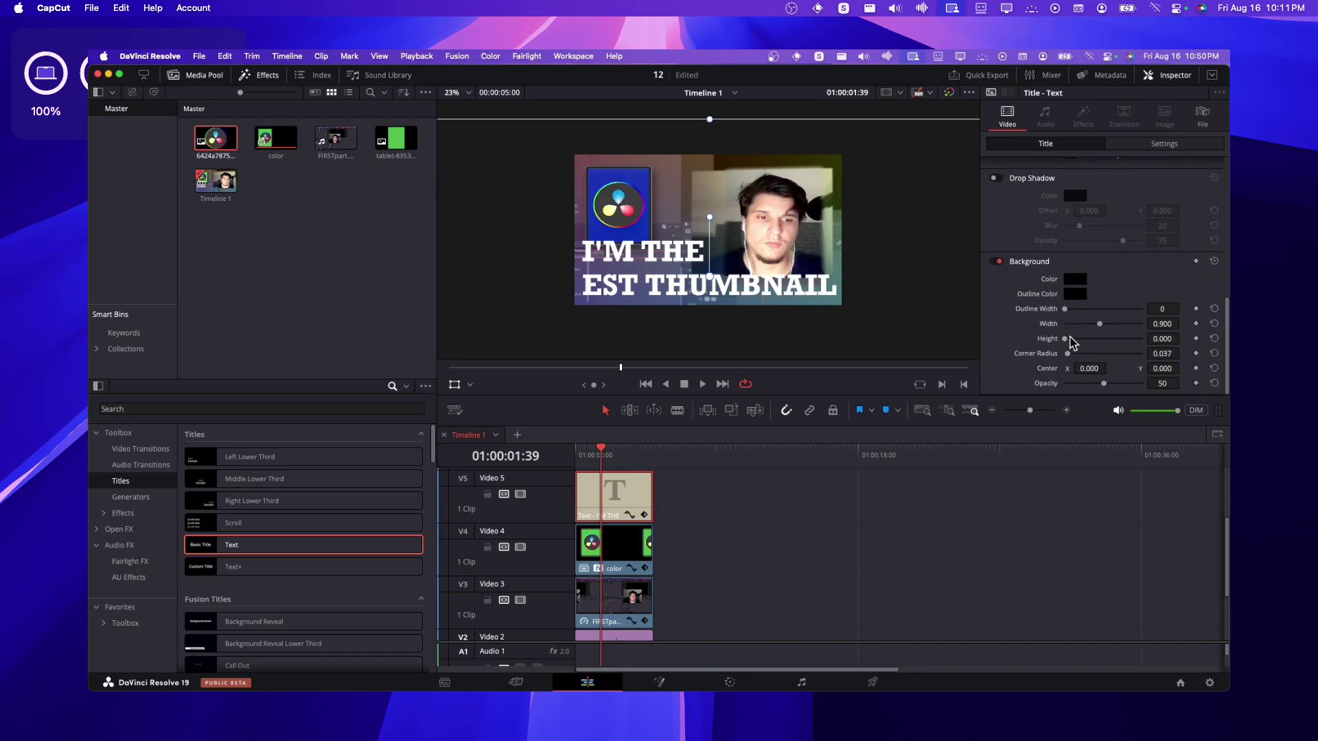
{"action": "left_click_drag", "start_coordinate": [1094, 389], "coordinate": [1132, 384]}
{"action": "left_click_drag", "start_coordinate": [1063, 340], "coordinate": [1074, 341]}
{"action": "left_click_drag", "start_coordinate": [1133, 386], "coordinate": [1123, 386]}
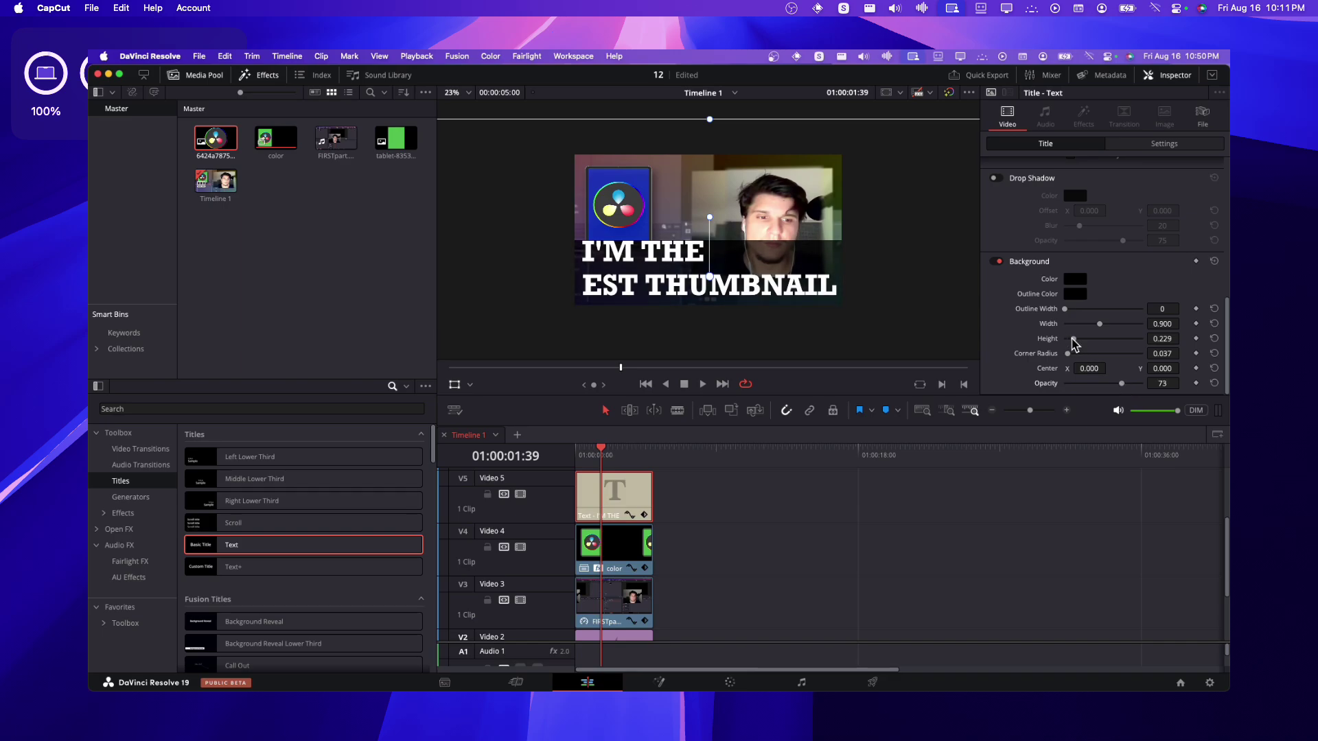
{"action": "left_click_drag", "start_coordinate": [1073, 339], "coordinate": [1073, 340]}
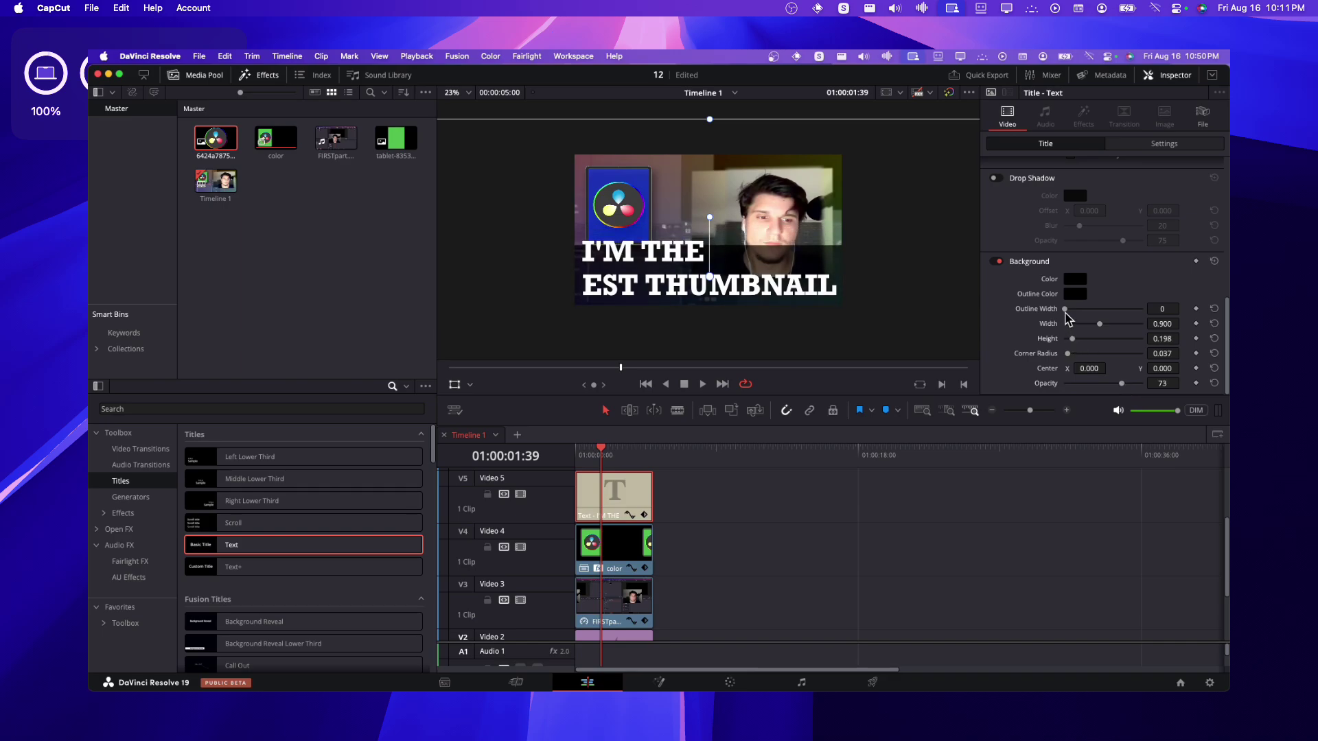
- Reduce the title's font size to 78
{"action": "scroll", "coordinate": [1083, 298], "scroll_direction": "up", "scroll_amount": 10}
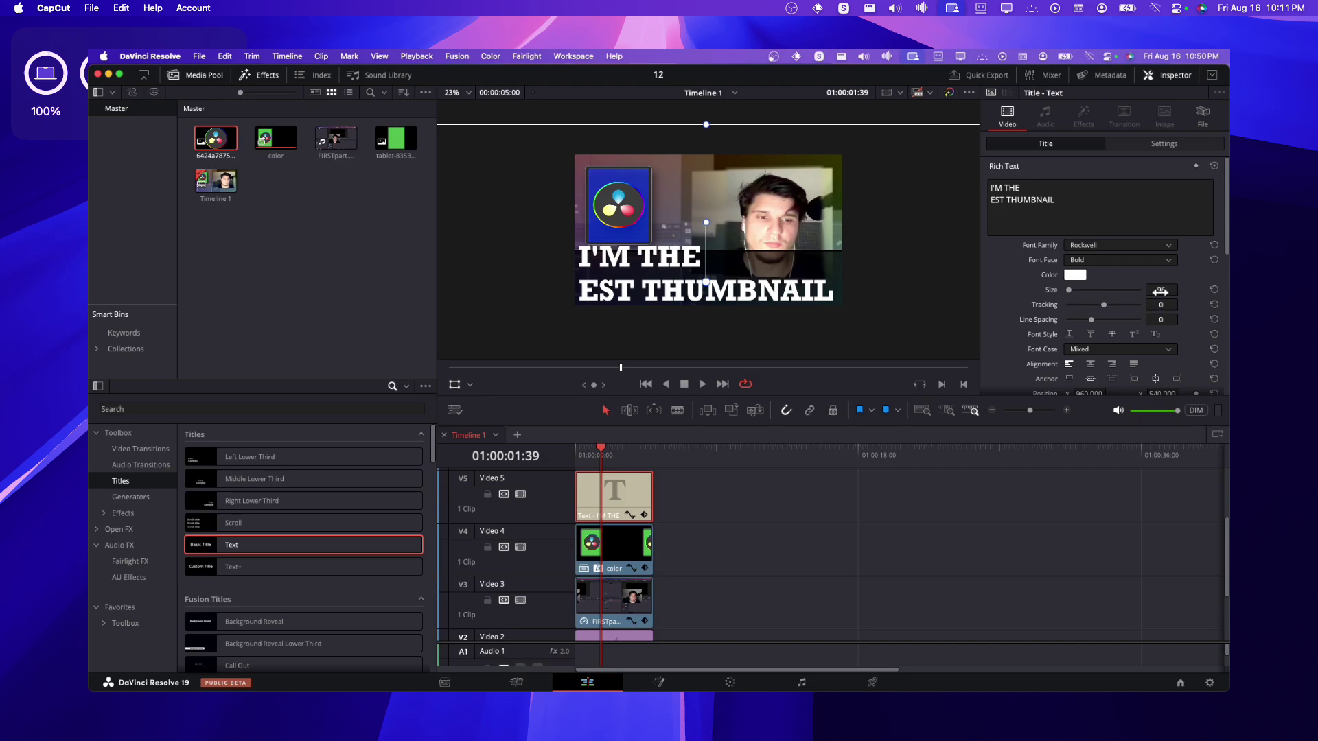
{"action": "left_click_drag", "start_coordinate": [1159, 291], "coordinate": [986, 212]}
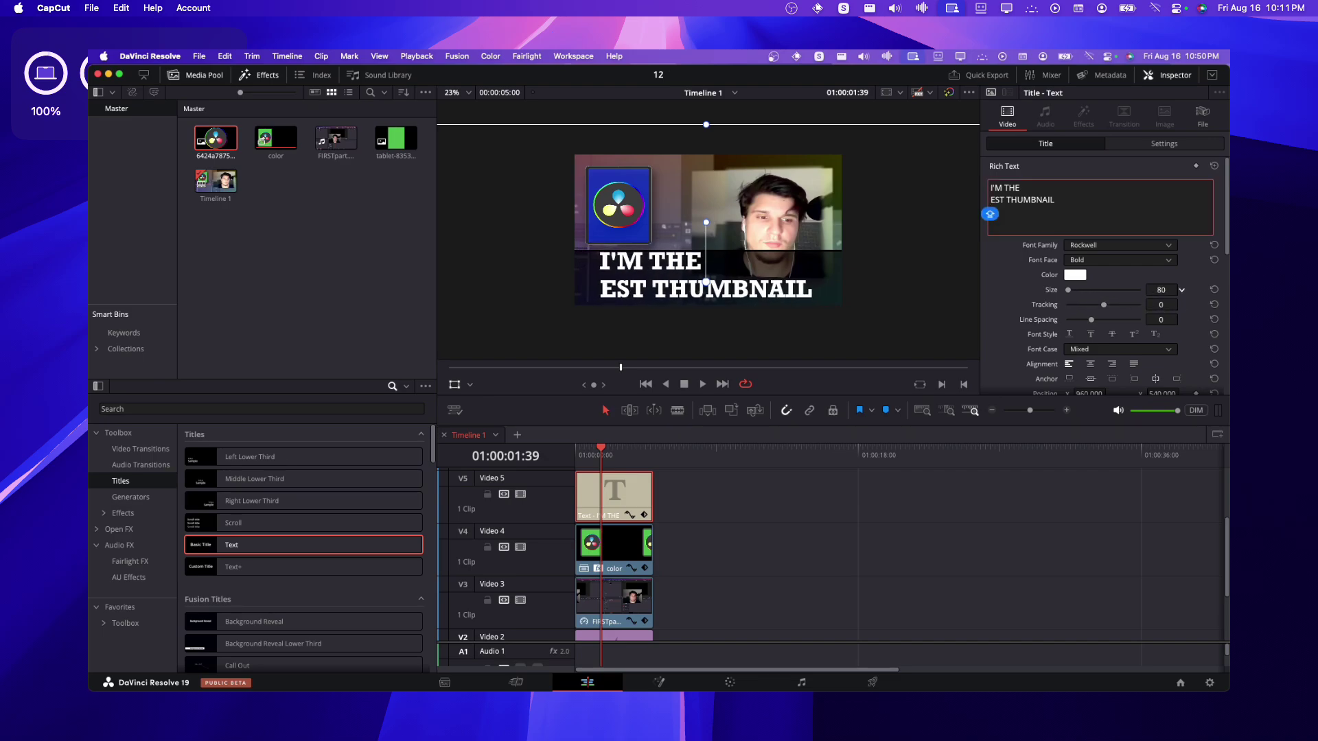
{"action": "left_click_drag", "start_coordinate": [989, 214], "coordinate": [988, 208]}
- Set the title background's width to 0.748 and its height to 0.122
{"action": "scroll", "coordinate": [1115, 334], "scroll_direction": "down", "scroll_amount": 10}
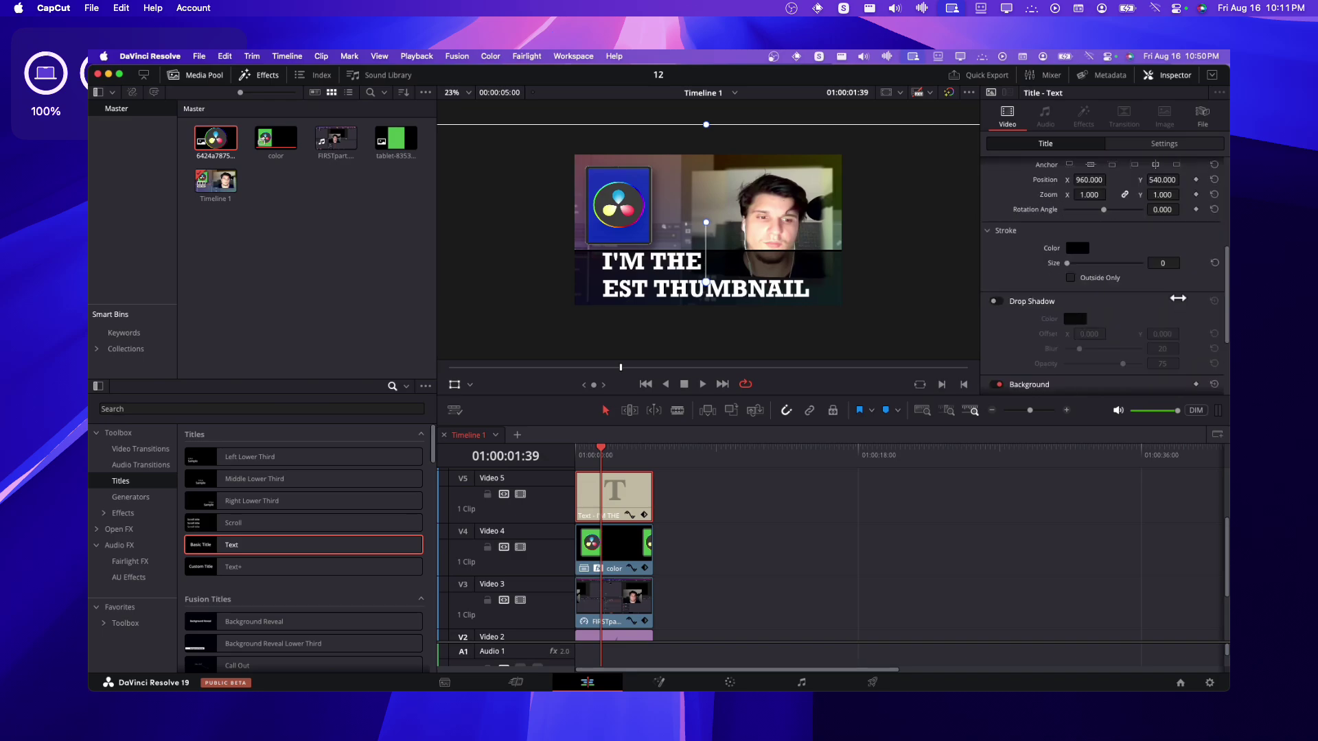
{"action": "scroll", "coordinate": [1112, 336], "scroll_direction": "down", "scroll_amount": 3}
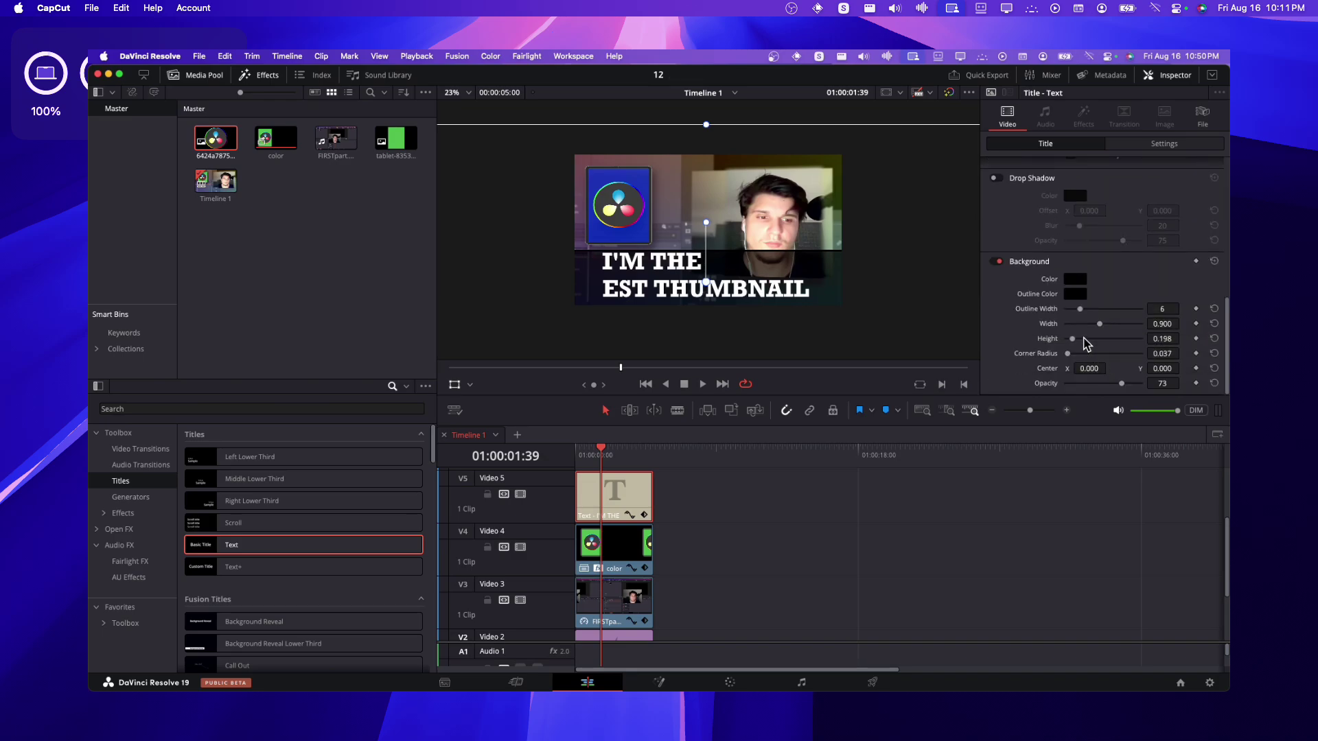
{"action": "left_click_drag", "start_coordinate": [1097, 323], "coordinate": [1069, 339]}
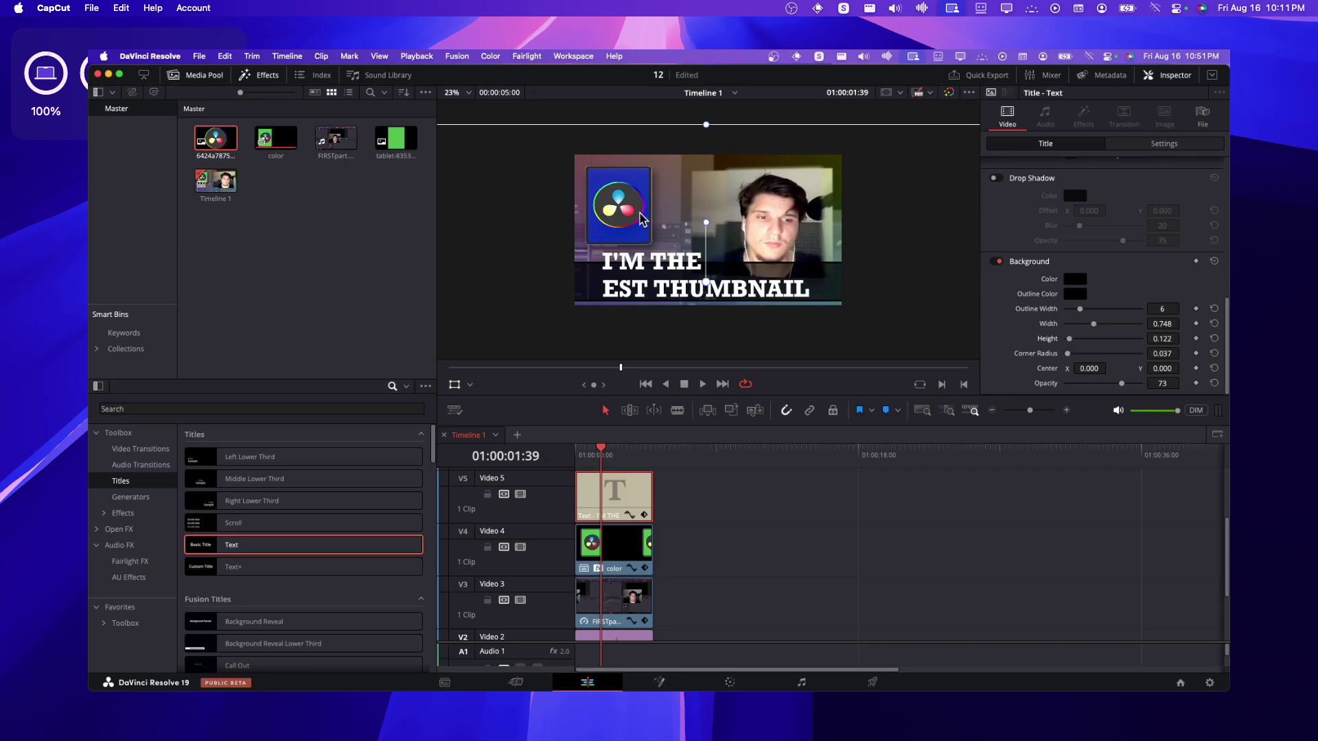
- Move the "color" compound clip on Video 4 slightly to the right in the frame, to about X -205, Y 167
{"action": "left_click", "coordinate": [621, 551]}
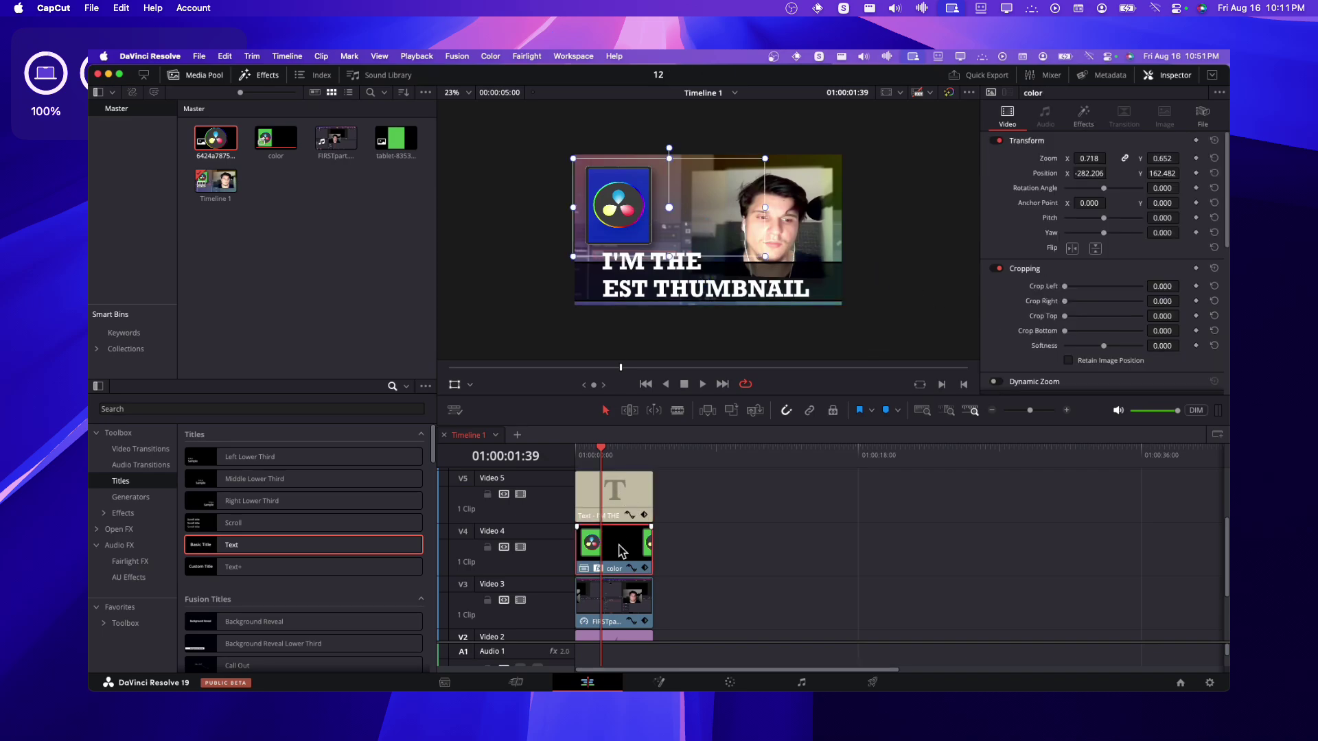
{"action": "left_click_drag", "start_coordinate": [627, 203], "coordinate": [637, 204]}
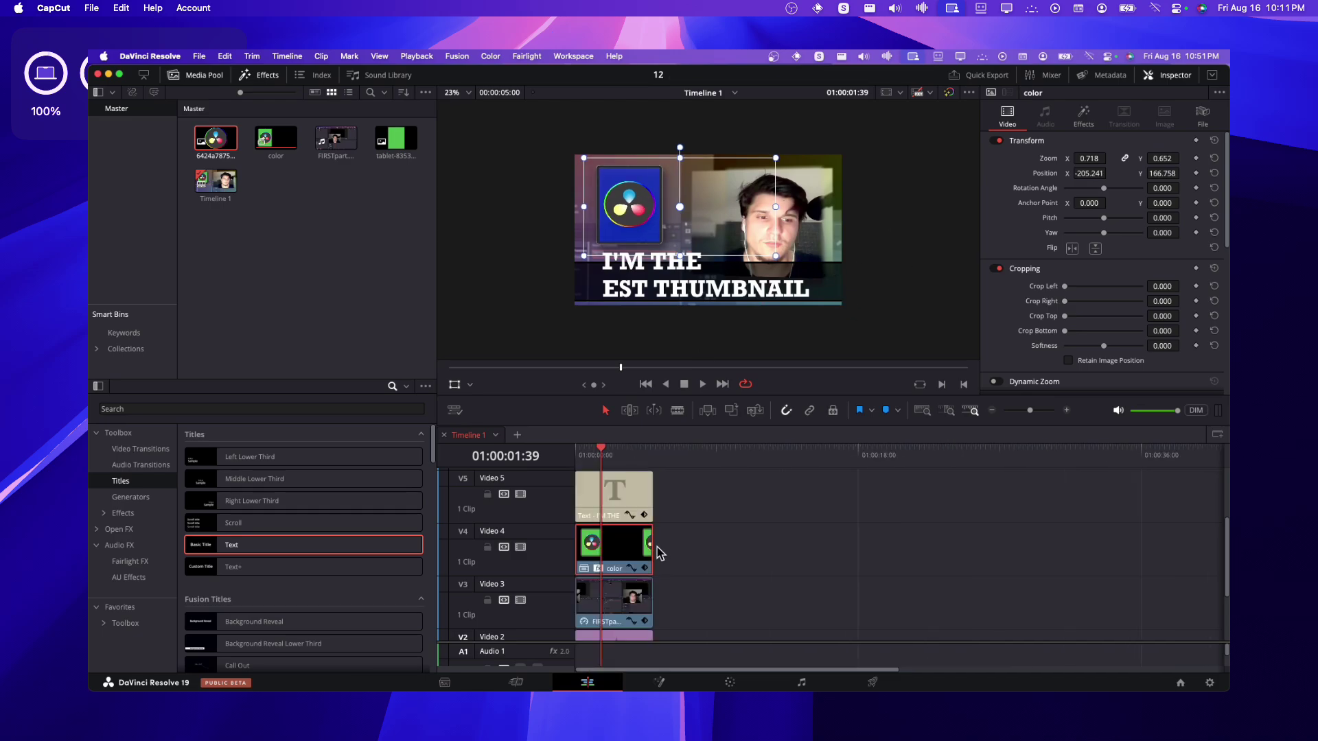
{"action": "left_click", "coordinate": [647, 613]}
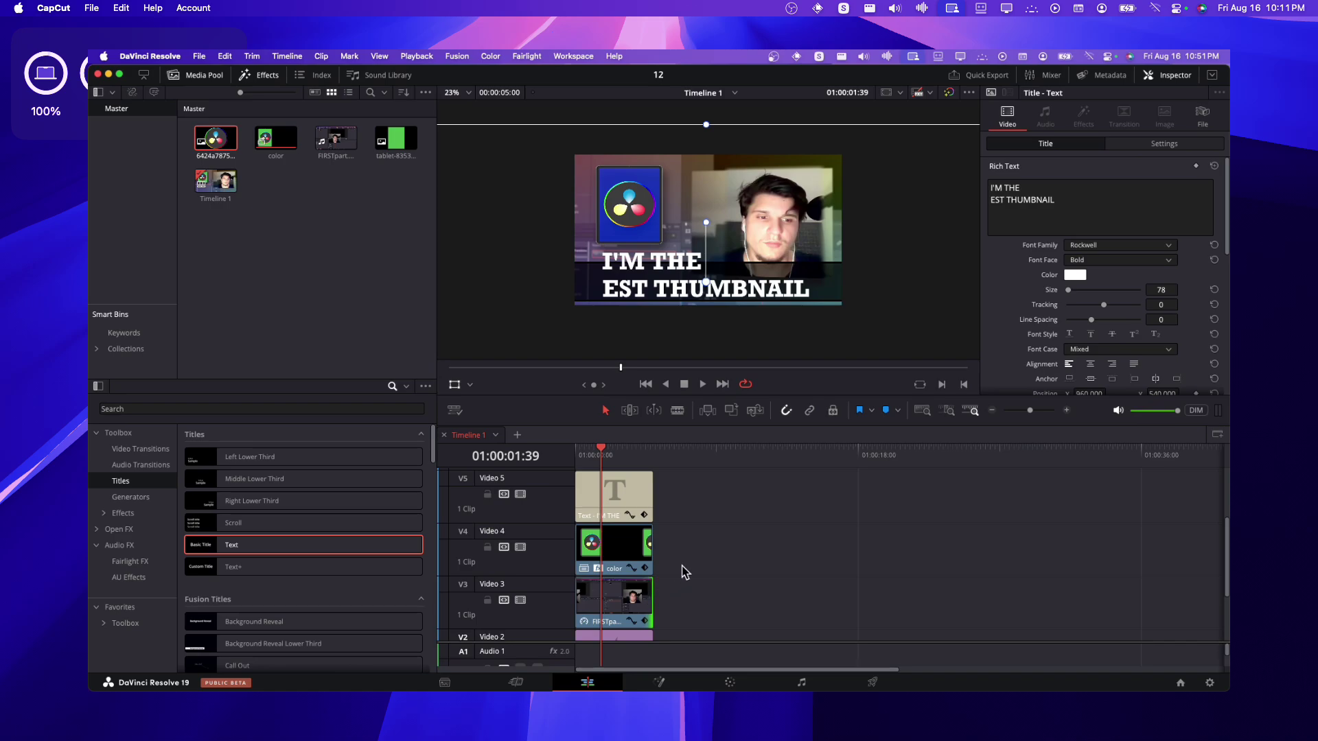
- Combine all the clips on the five video tracks into a compound clip with the default name Compound Clip 1
{"action": "left_click_drag", "start_coordinate": [704, 476], "coordinate": [624, 604]}
{"action": "right_click", "coordinate": [624, 603]}
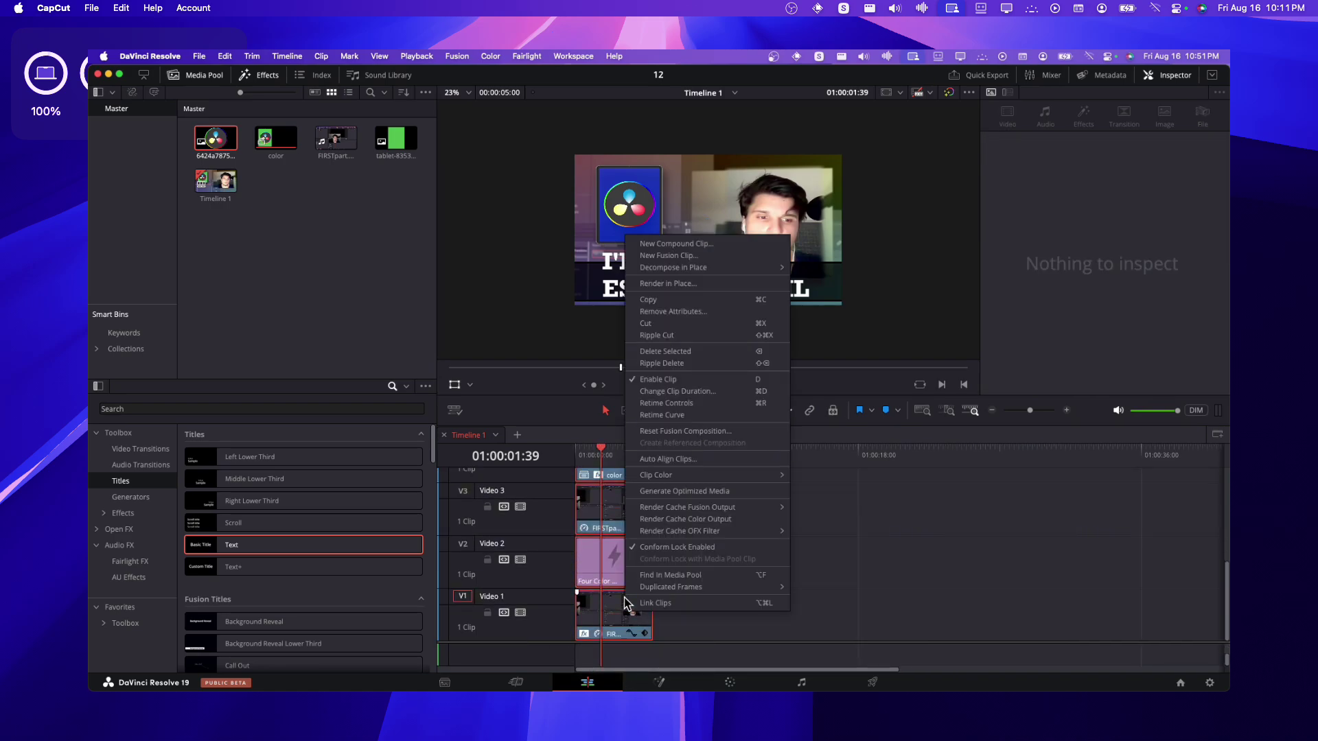
{"action": "left_click", "coordinate": [698, 246]}
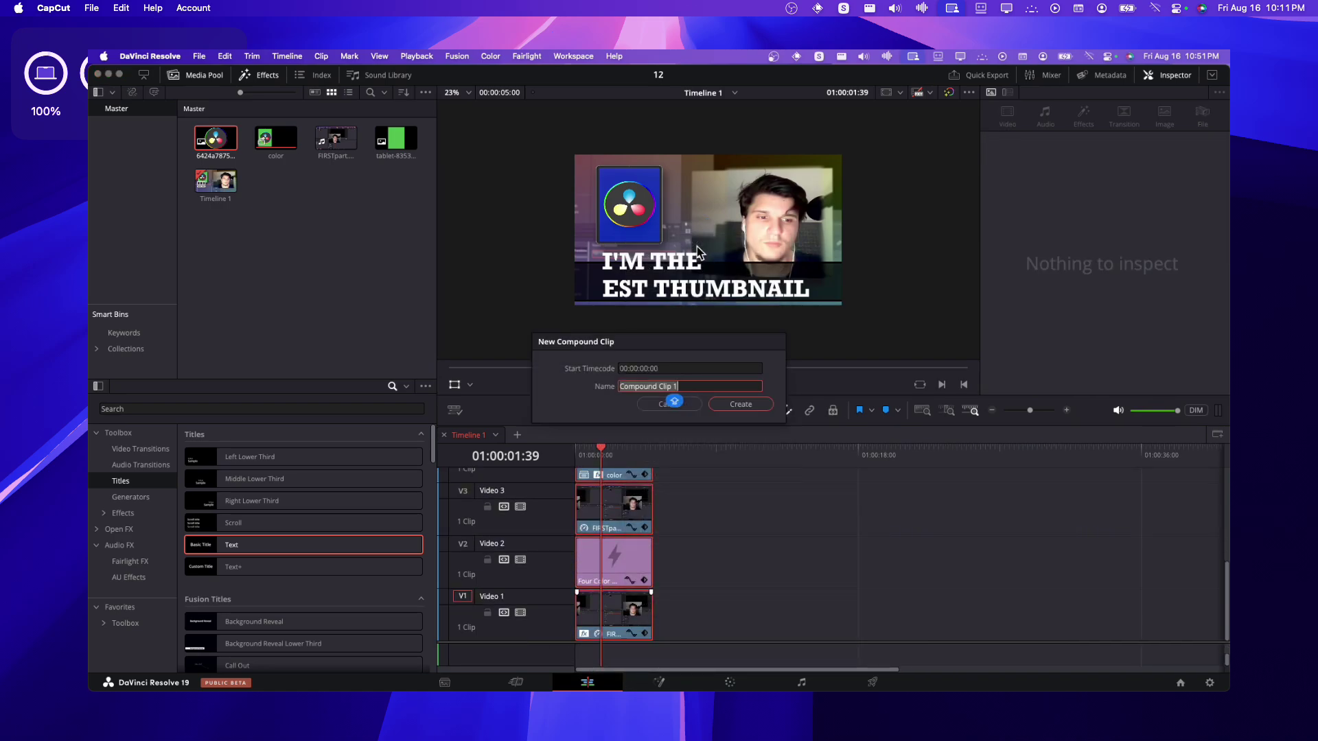
{"action": "left_click", "coordinate": [729, 404]}
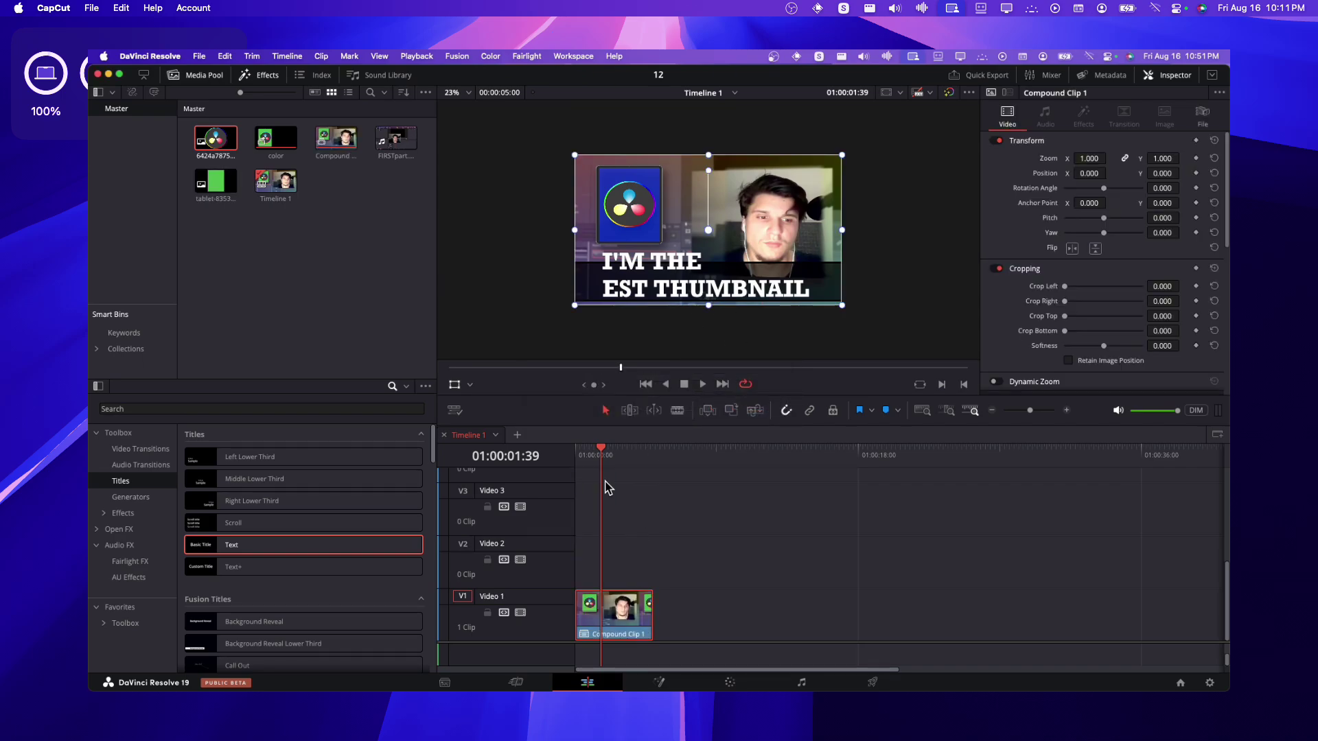
- Apply the Colored Border Fusion effect to the compound clip on Video 1
{"action": "left_click", "coordinate": [147, 520]}
{"action": "left_click_drag", "start_coordinate": [233, 577], "coordinate": [579, 615]}
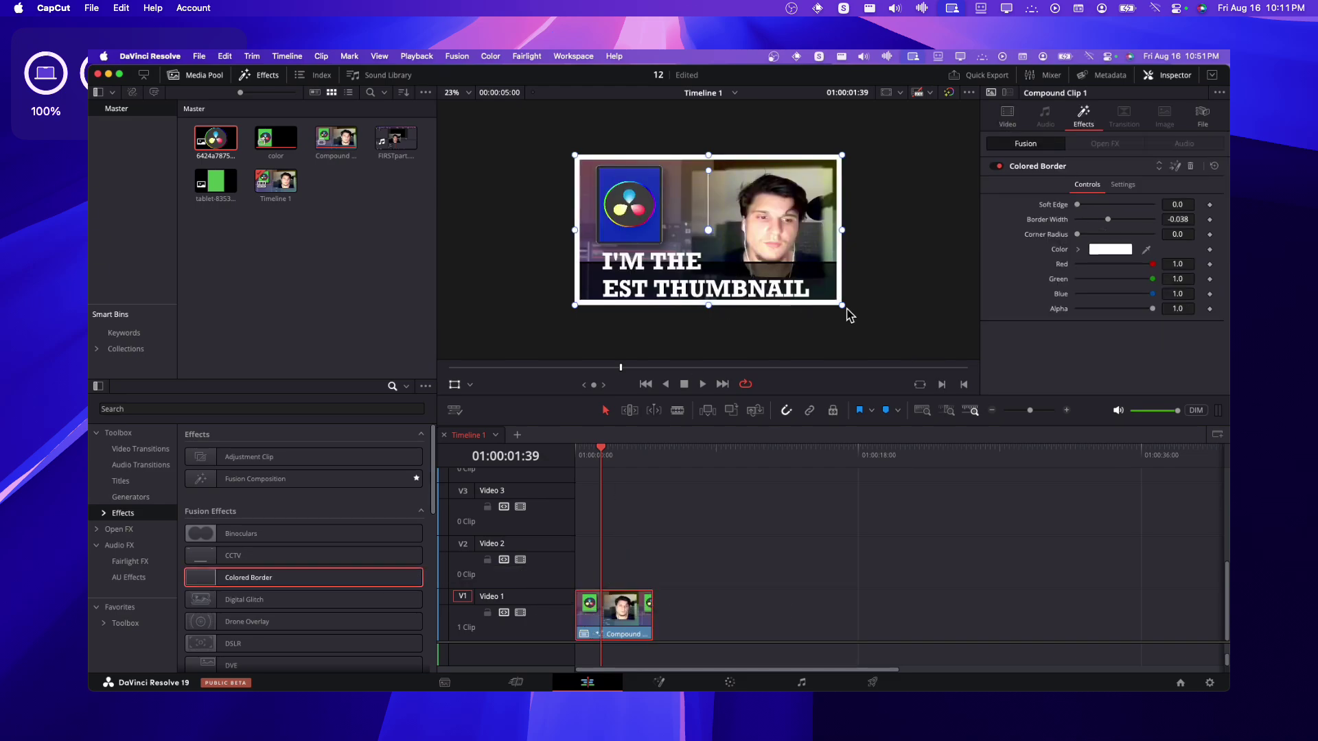
- Try light blue for the border, and set its color to the Blueberry pencil shade
{"action": "left_click", "coordinate": [1112, 250]}
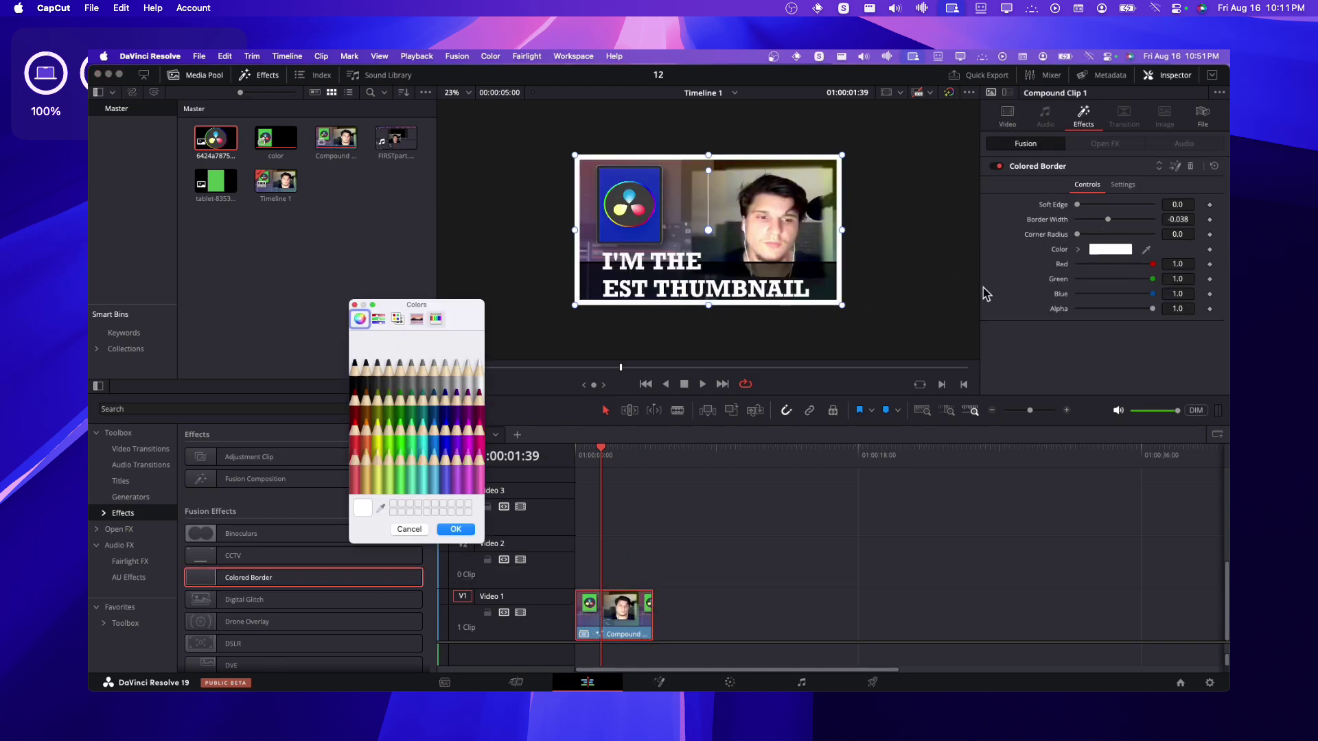
{"action": "left_click", "coordinate": [434, 450]}
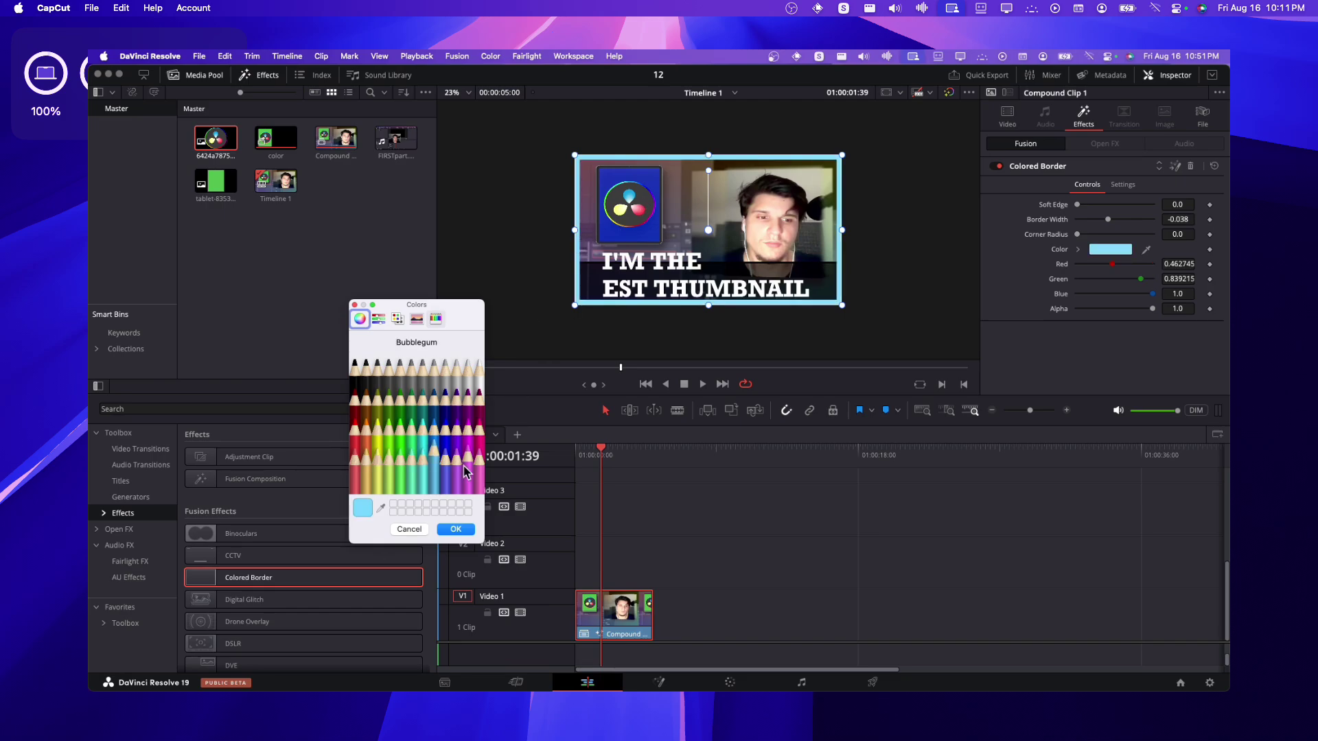
{"action": "left_click", "coordinate": [440, 434]}
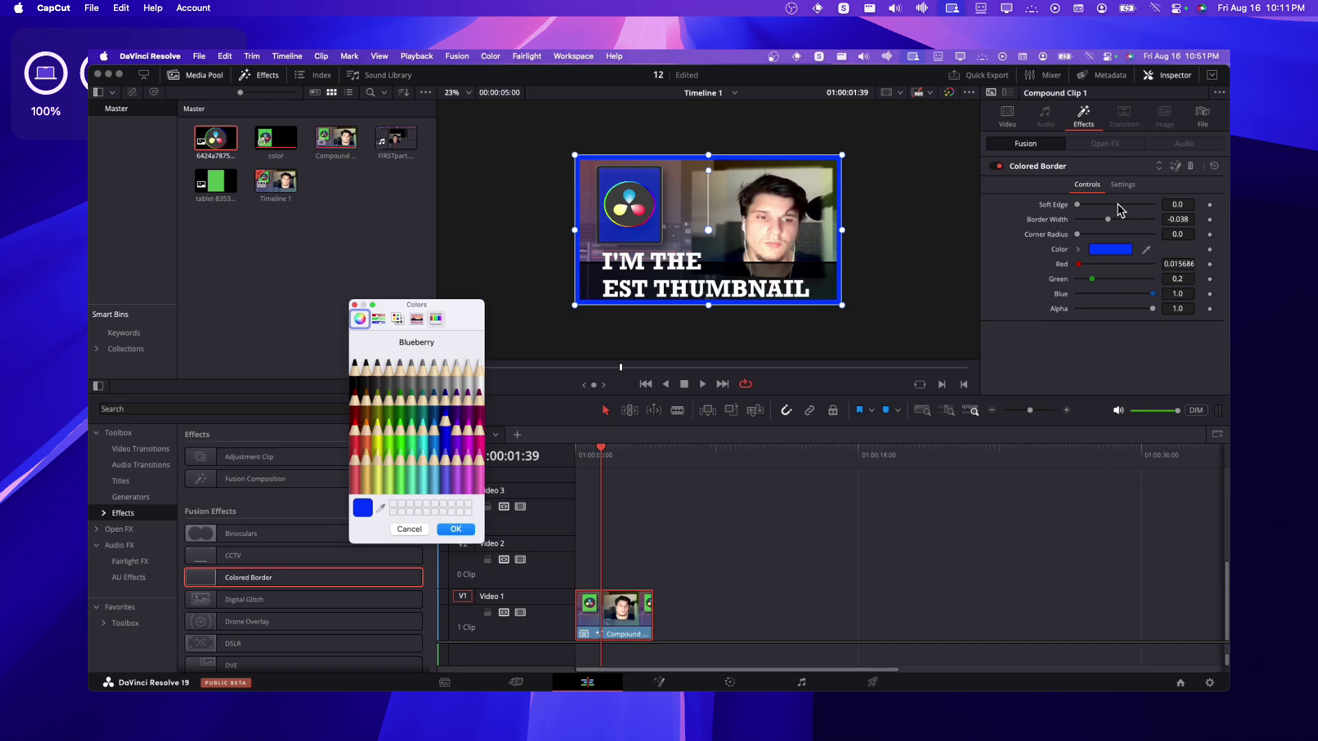
{"action": "left_click", "coordinate": [445, 532]}
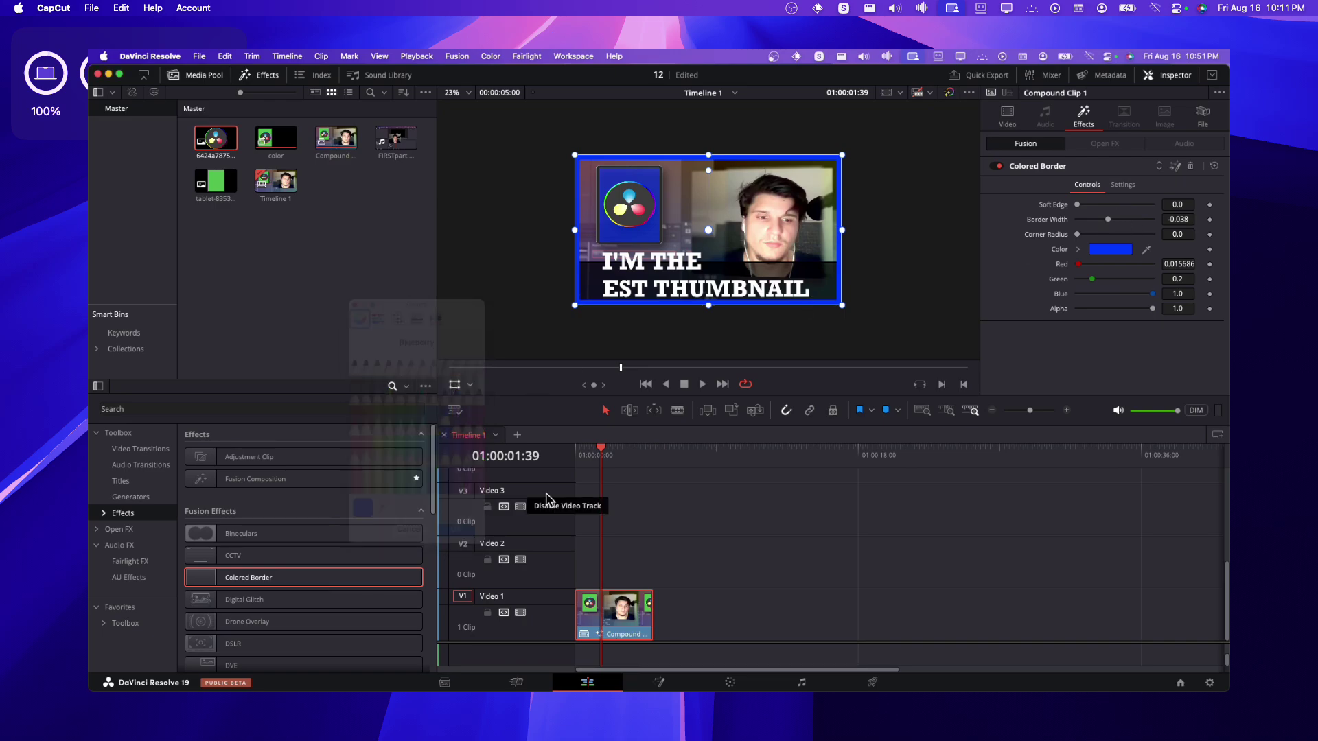
- Set the border width to -0.056 and reset the border's red, green and blue values to 1.0 for white
{"action": "left_click_drag", "start_coordinate": [1078, 206], "coordinate": [1026, 209]}
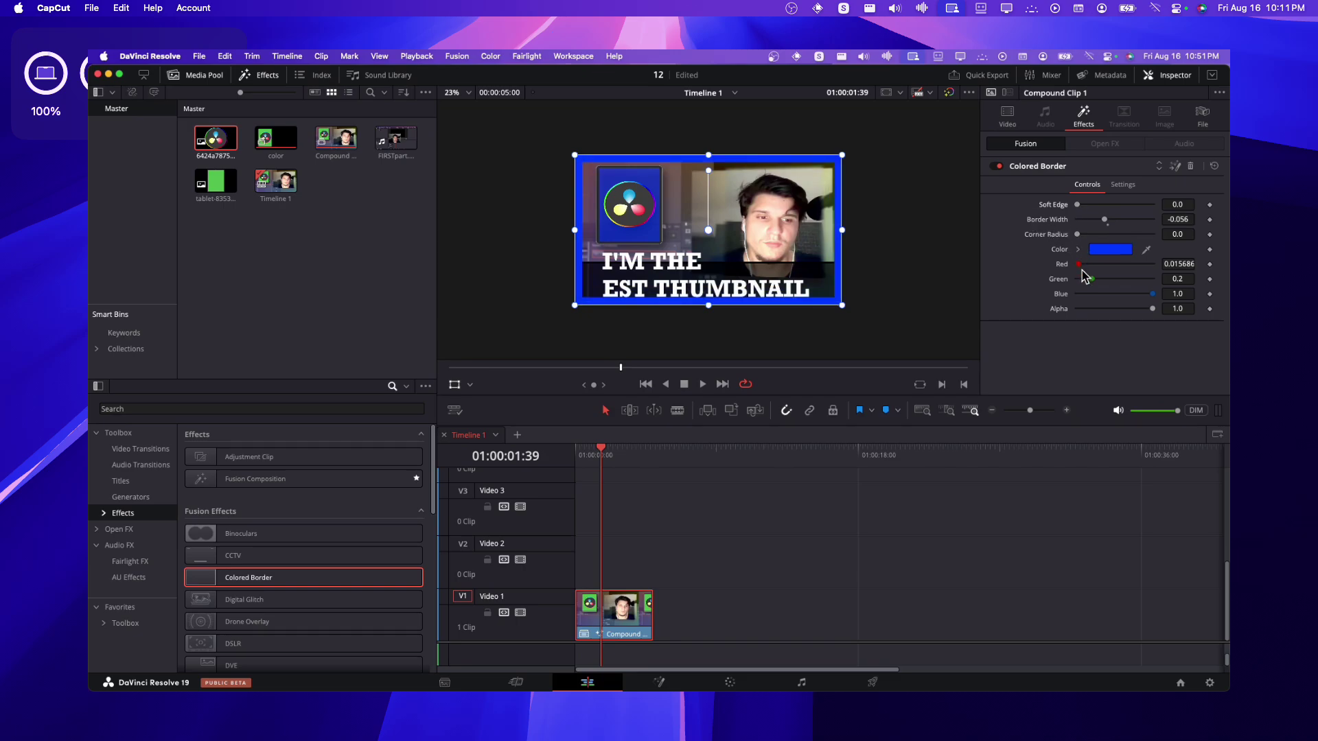
{"action": "left_click_drag", "start_coordinate": [1079, 265], "coordinate": [1106, 266]}
{"action": "left_click_drag", "start_coordinate": [1092, 279], "coordinate": [1074, 281]}
{"action": "double_click", "coordinate": [1059, 278]}
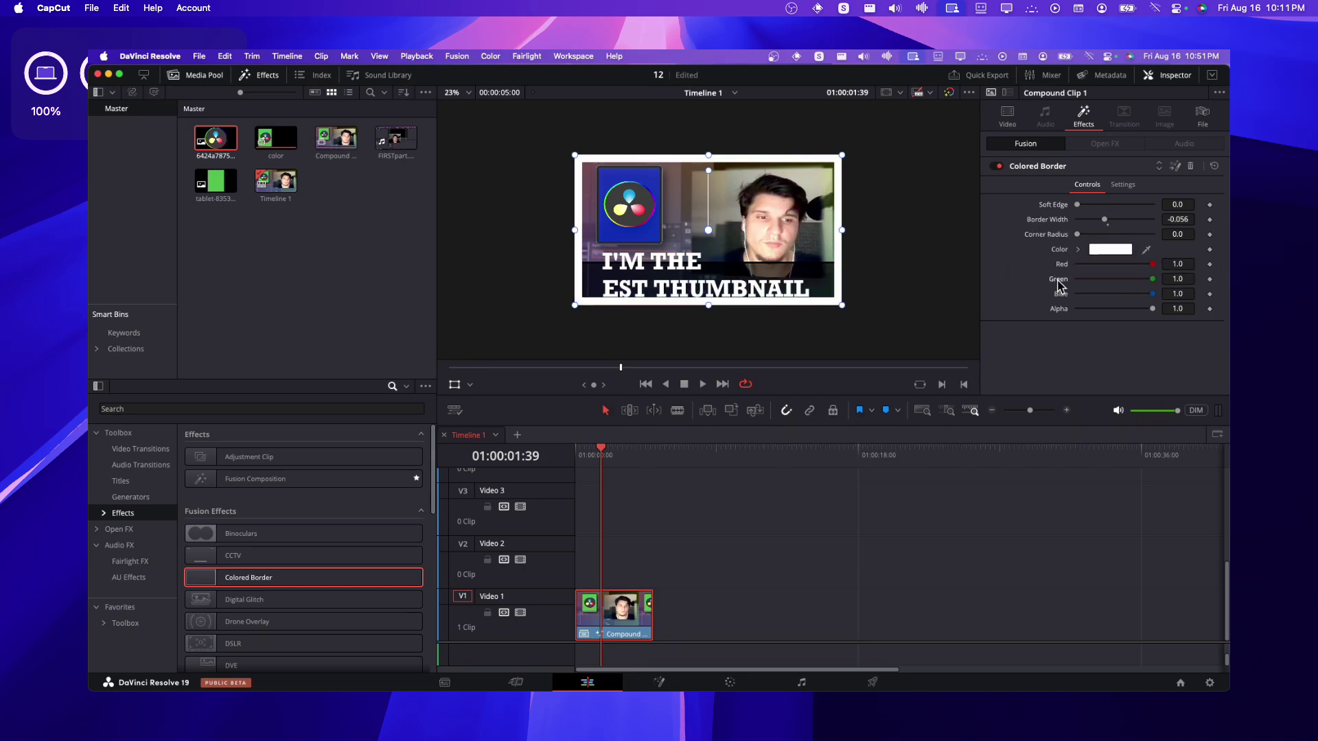